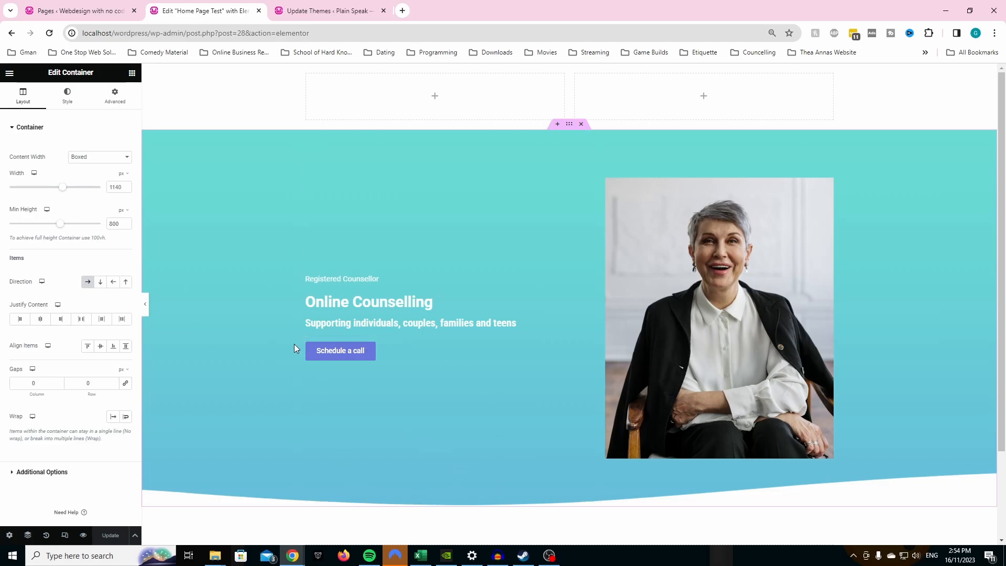
- Create a new WordPress page titled "Home" and open it for editing with Elementor
{"action": "left_click", "coordinate": [92, 5]}
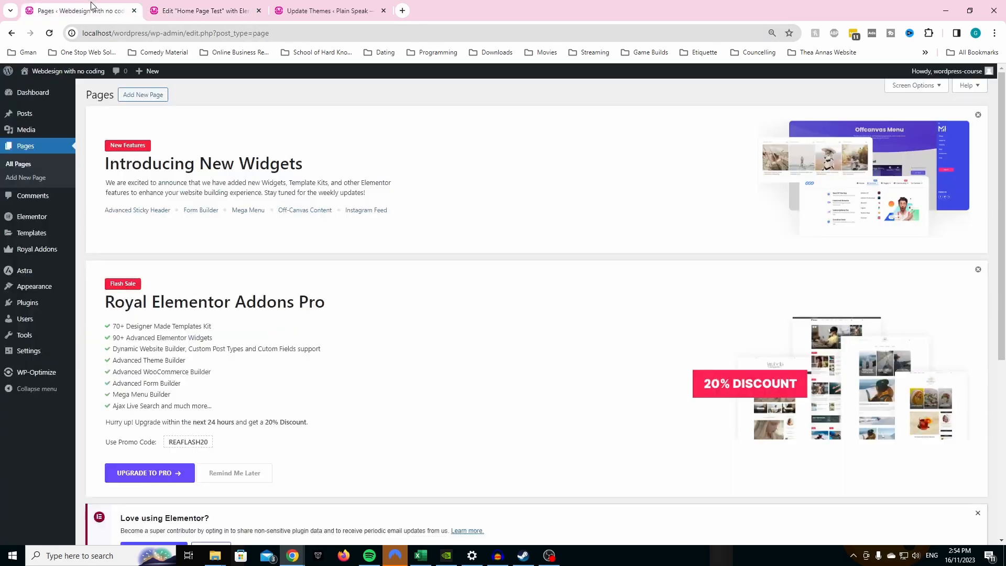
{"action": "left_click", "coordinate": [32, 178]}
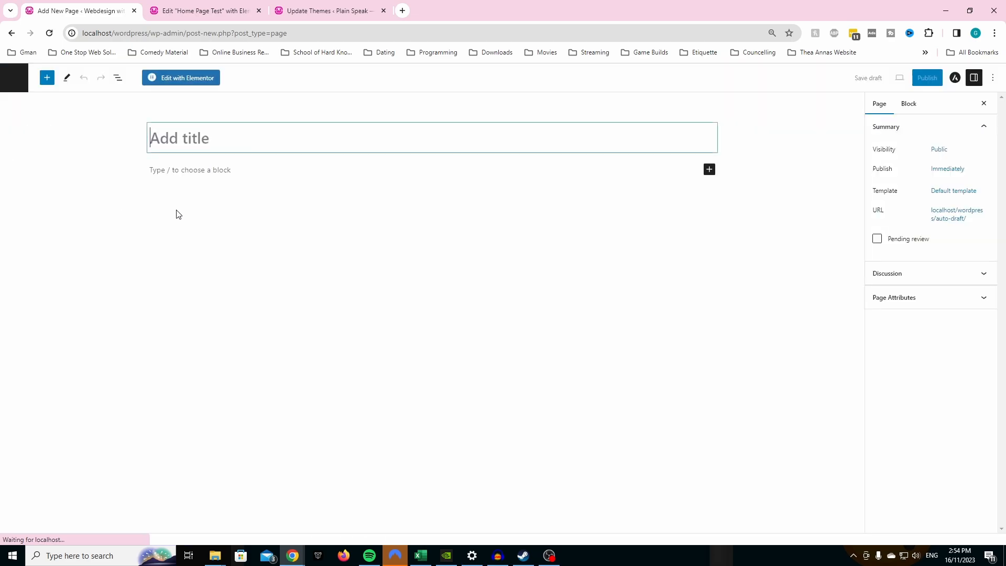
{"action": "type", "text": "Home"}
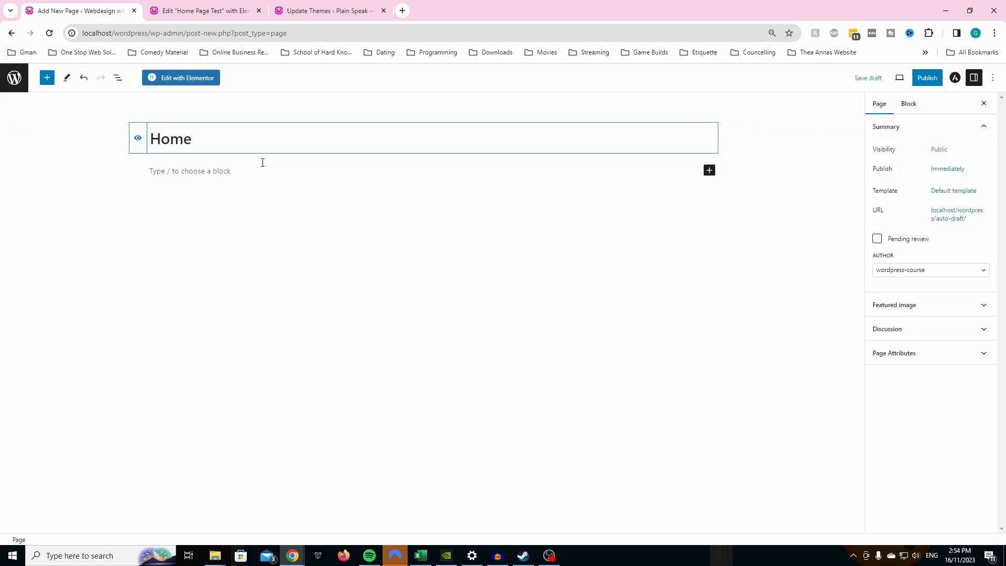
{"action": "left_click", "coordinate": [195, 83]}
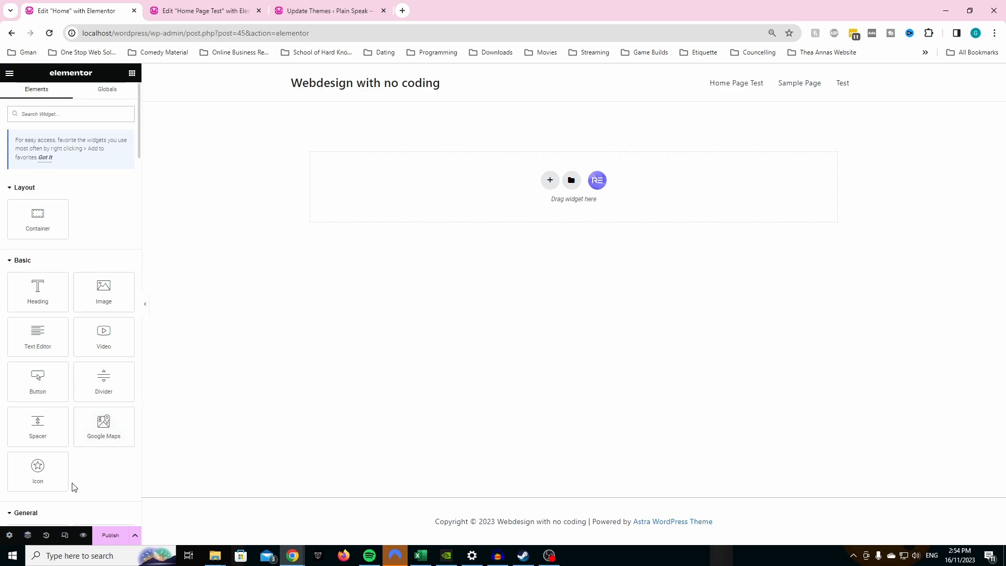
- Open the Global Colors section of Elementor's site settings
{"action": "left_click", "coordinate": [11, 537]}
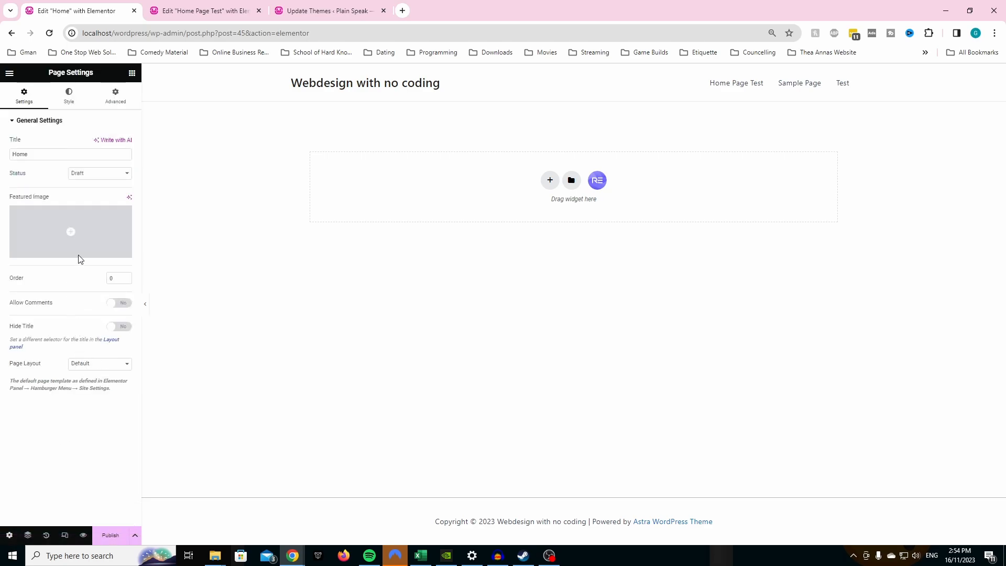
{"action": "left_click", "coordinate": [10, 73]}
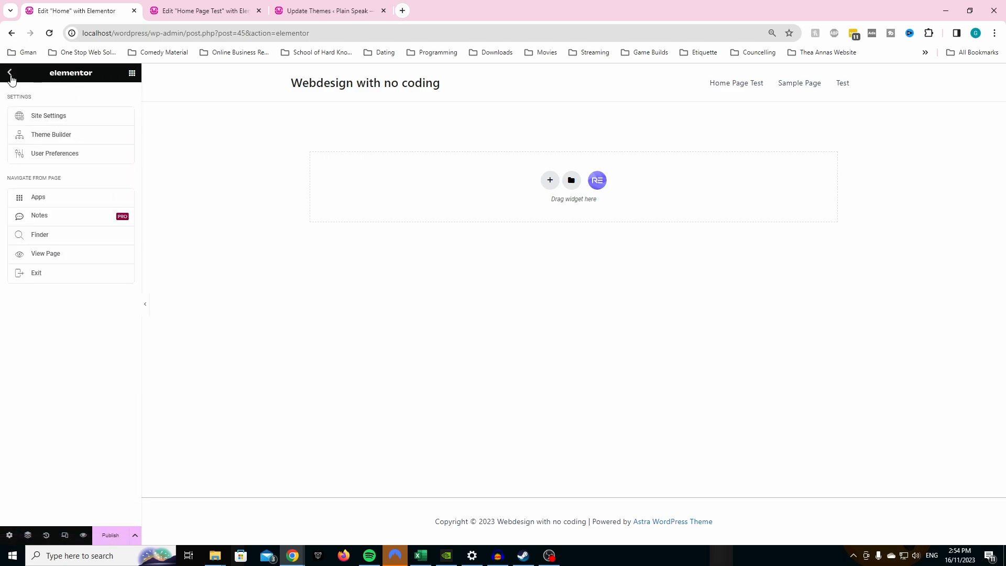
{"action": "left_click", "coordinate": [10, 73]}
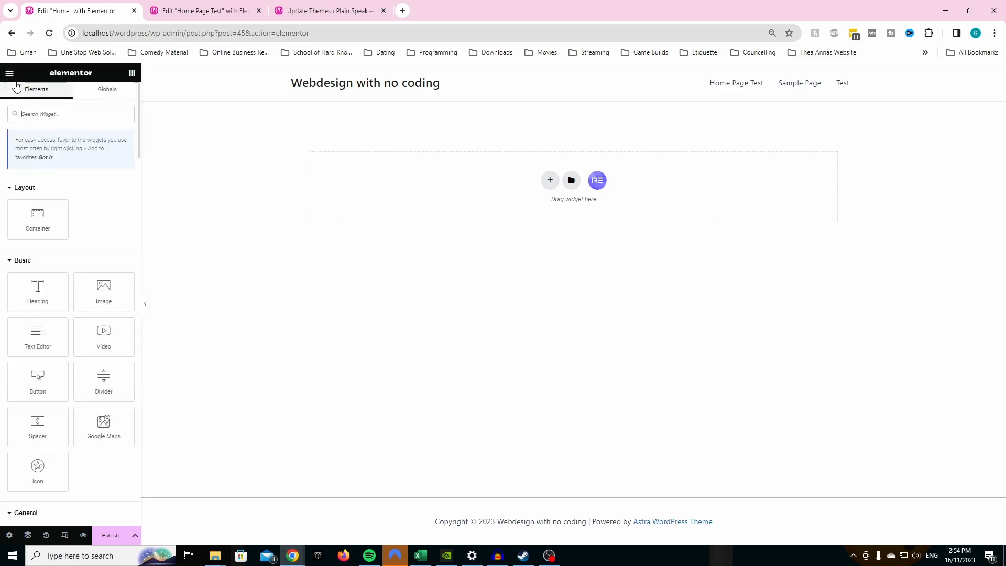
{"action": "left_click", "coordinate": [10, 74]}
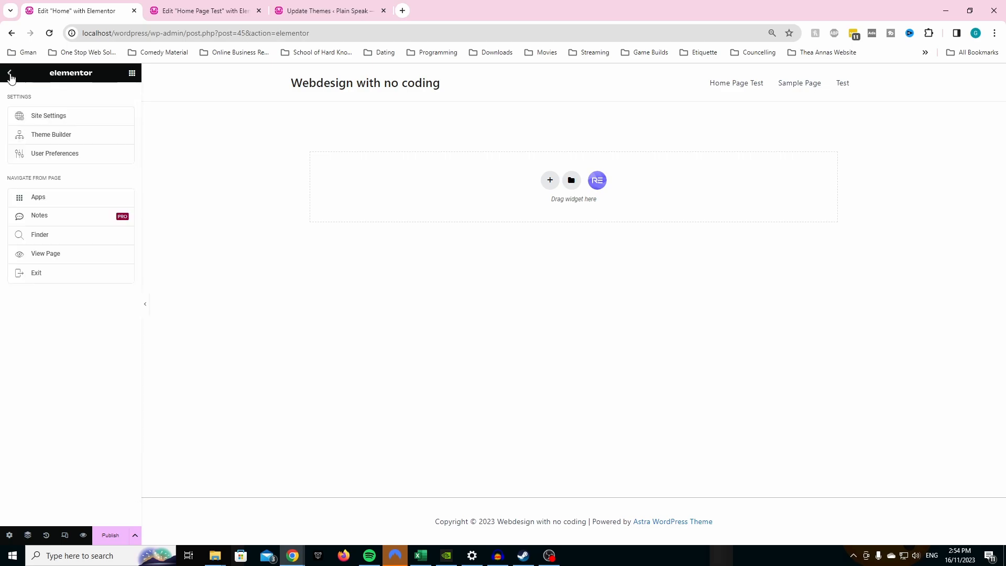
{"action": "left_click", "coordinate": [48, 116]}
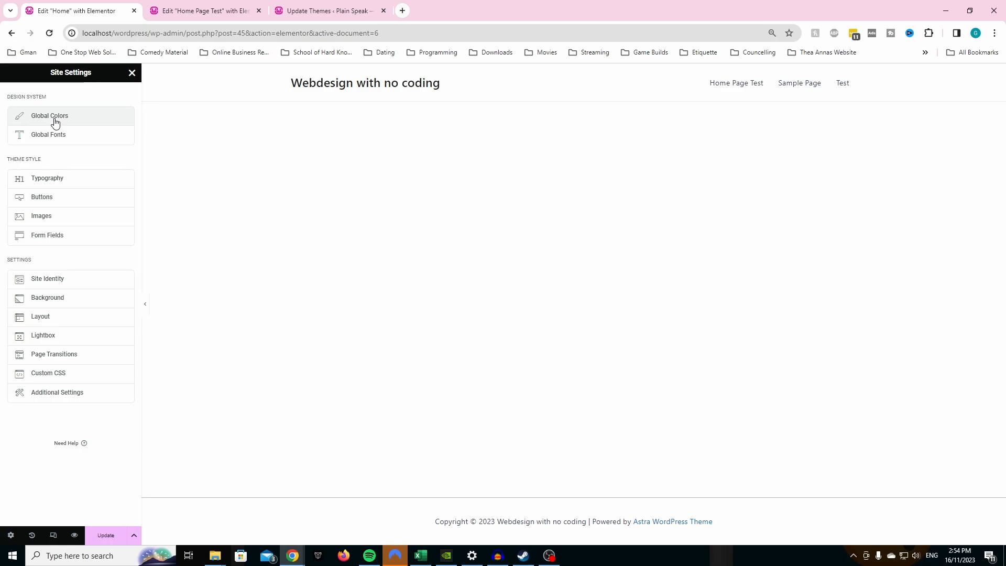
{"action": "left_click", "coordinate": [54, 120]}
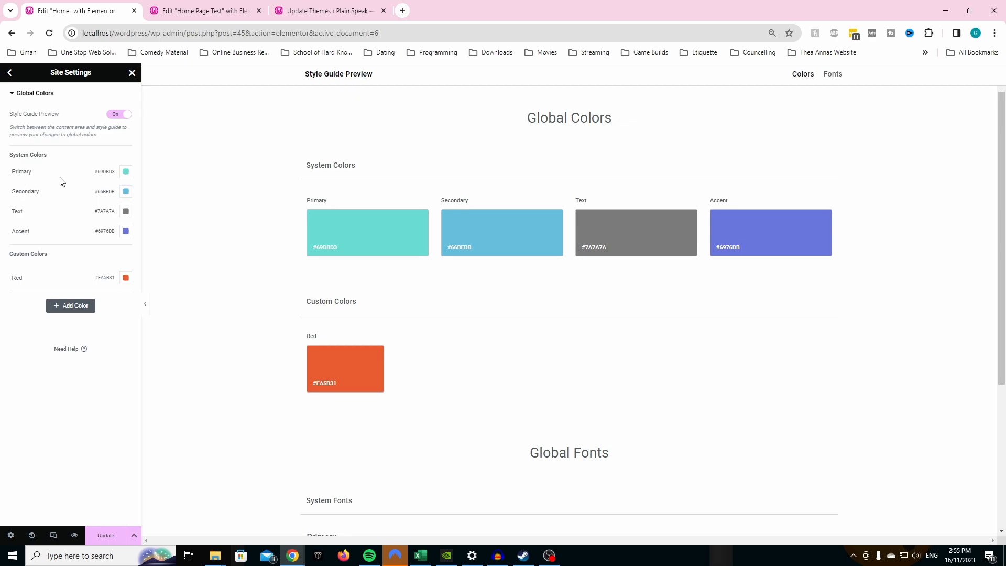
- Inspect the hex codes of the primary, secondary and accent system colors without changing them
{"action": "left_click", "coordinate": [126, 172]}
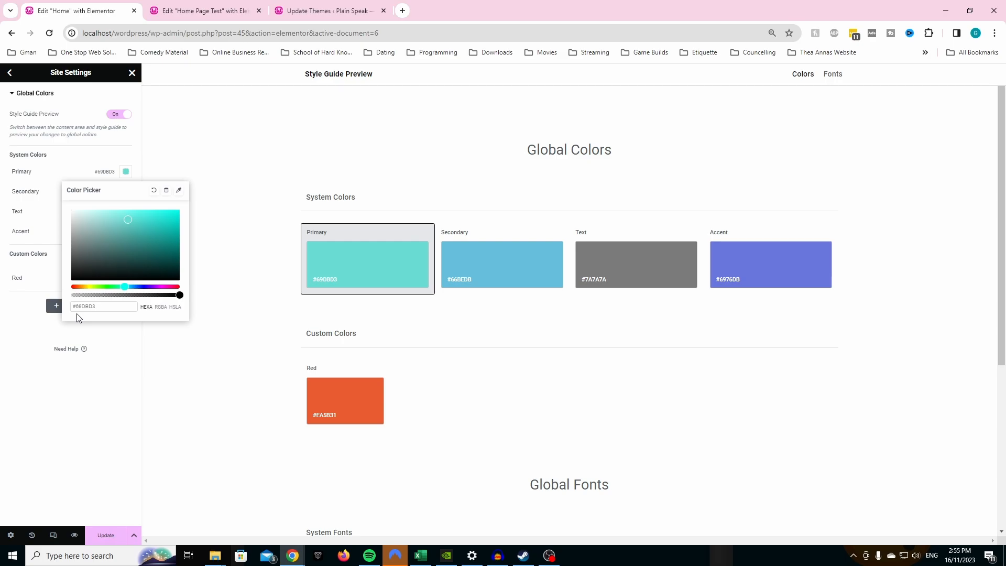
{"action": "left_click", "coordinate": [113, 369]}
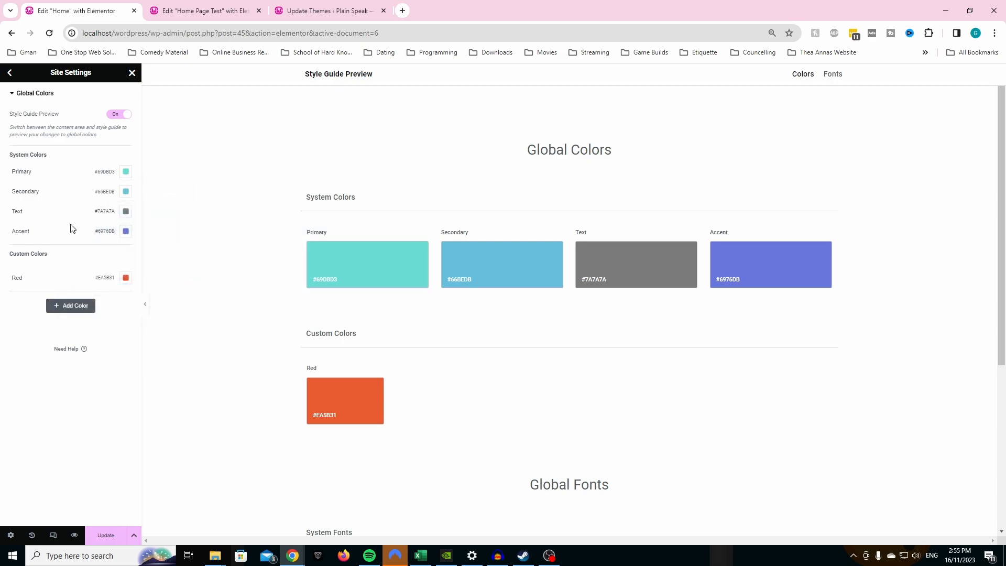
{"action": "left_click", "coordinate": [126, 192]}
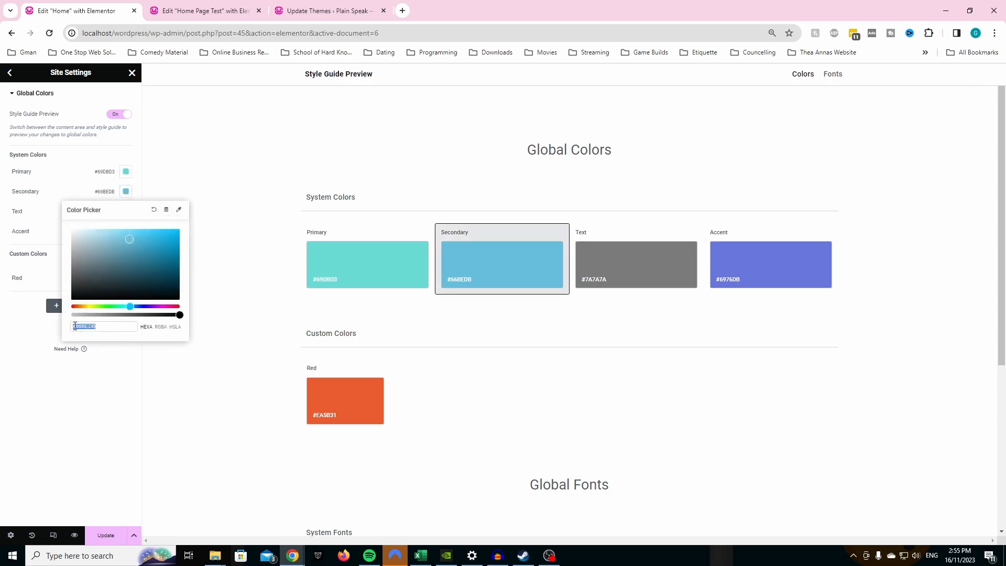
{"action": "left_click", "coordinate": [94, 401]}
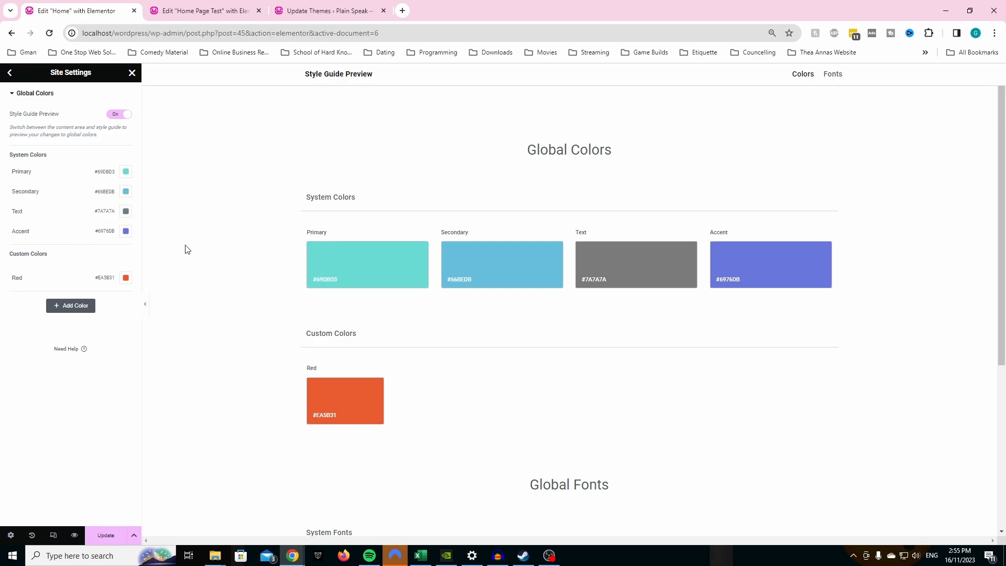
{"action": "left_click", "coordinate": [126, 231]}
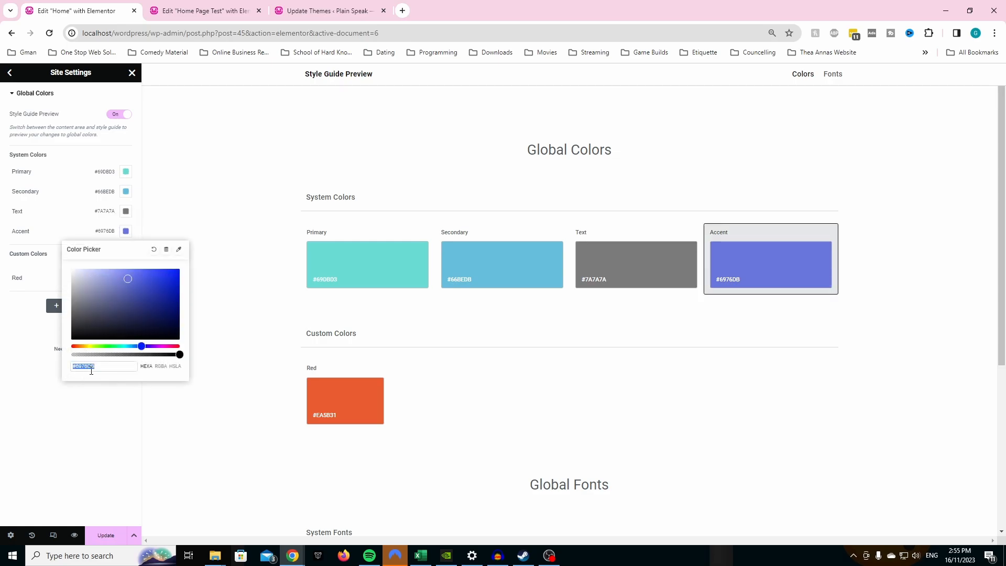
{"action": "left_click", "coordinate": [111, 411]}
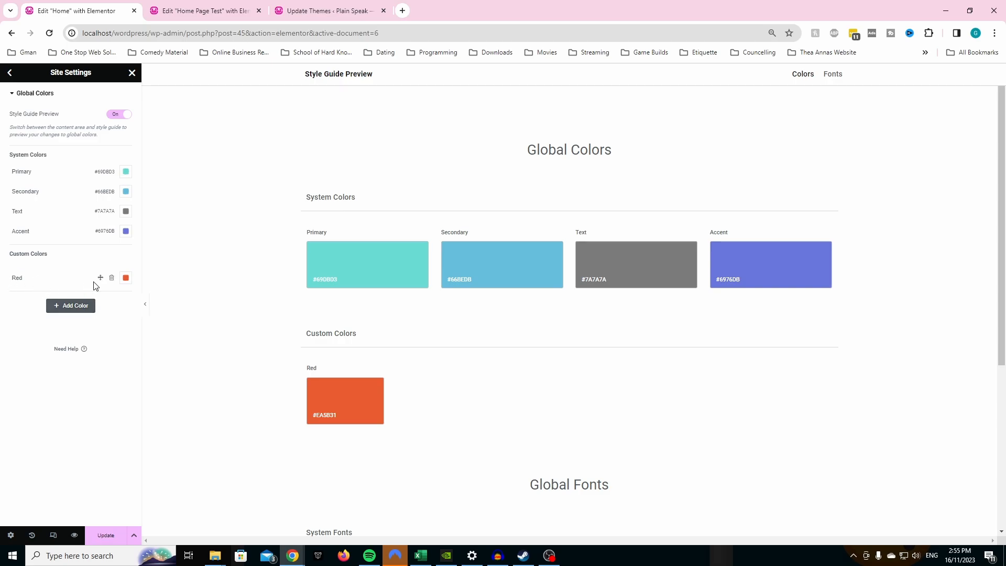
- Add a second custom global color named "Red", copying its hex code #EA5B31 from the existing red
{"action": "left_click", "coordinate": [79, 311]}
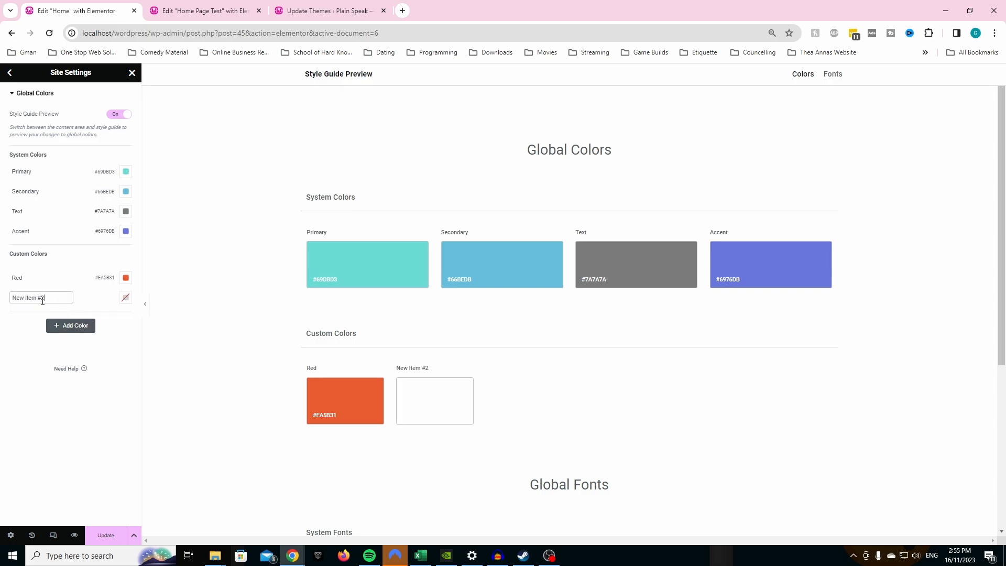
{"action": "key", "text": "BackSpace"}
{"action": "key", "text": "BackSpace"}
{"action": "left_click", "coordinate": [129, 280]}
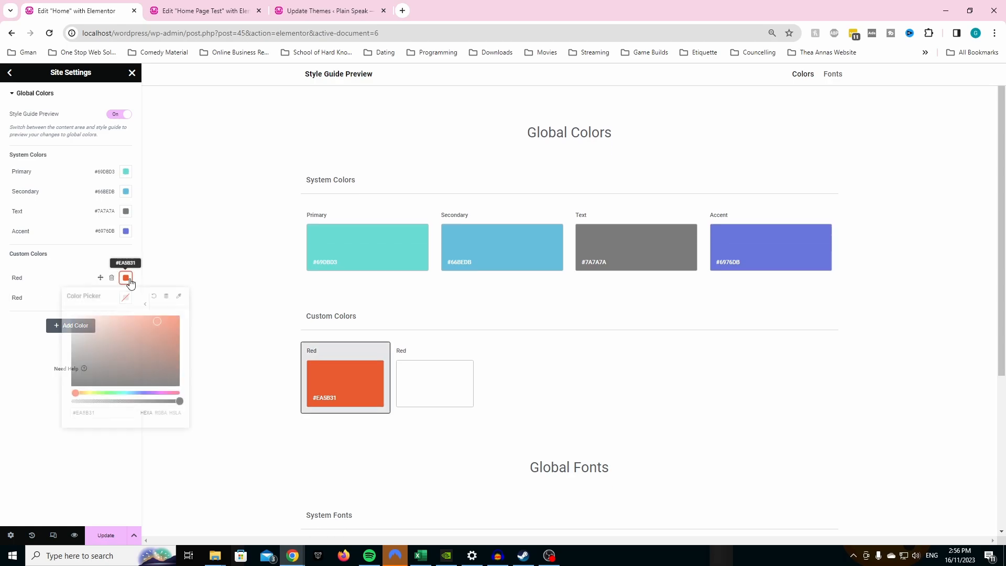
{"action": "left_click_drag", "start_coordinate": [99, 413], "coordinate": [69, 414]}
{"action": "key", "text": "ctrl+c"}
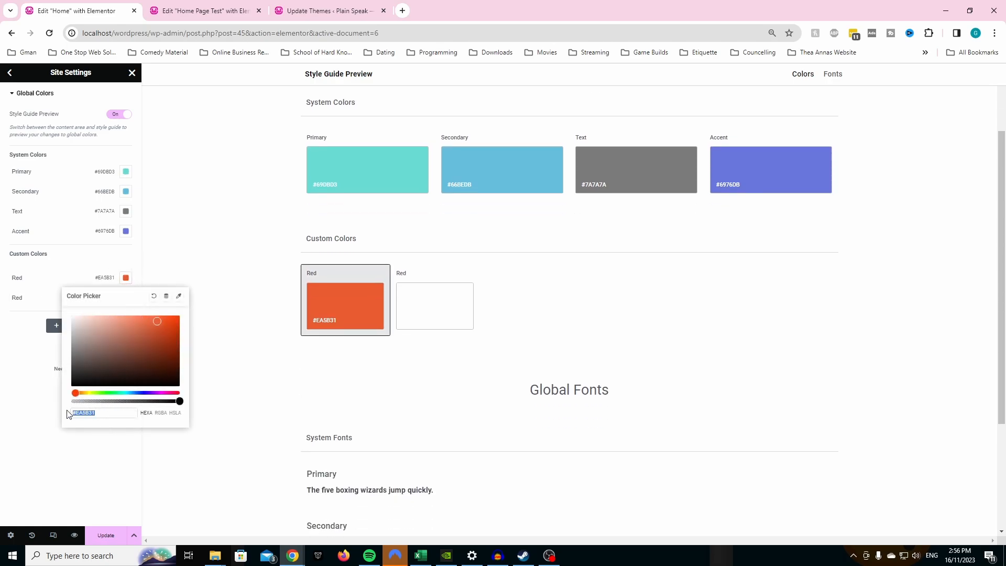
{"action": "left_click", "coordinate": [36, 415]}
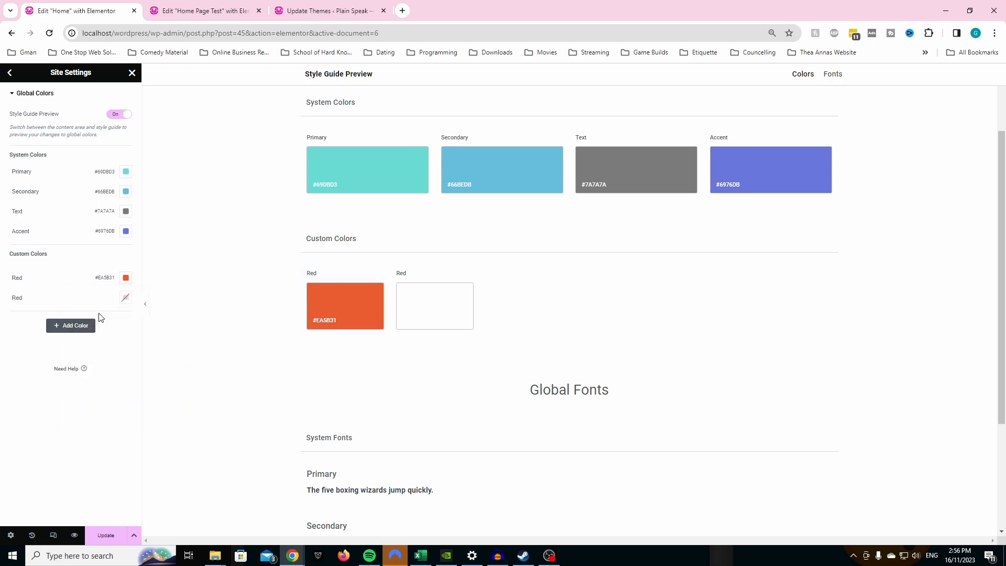
{"action": "left_click", "coordinate": [126, 297]}
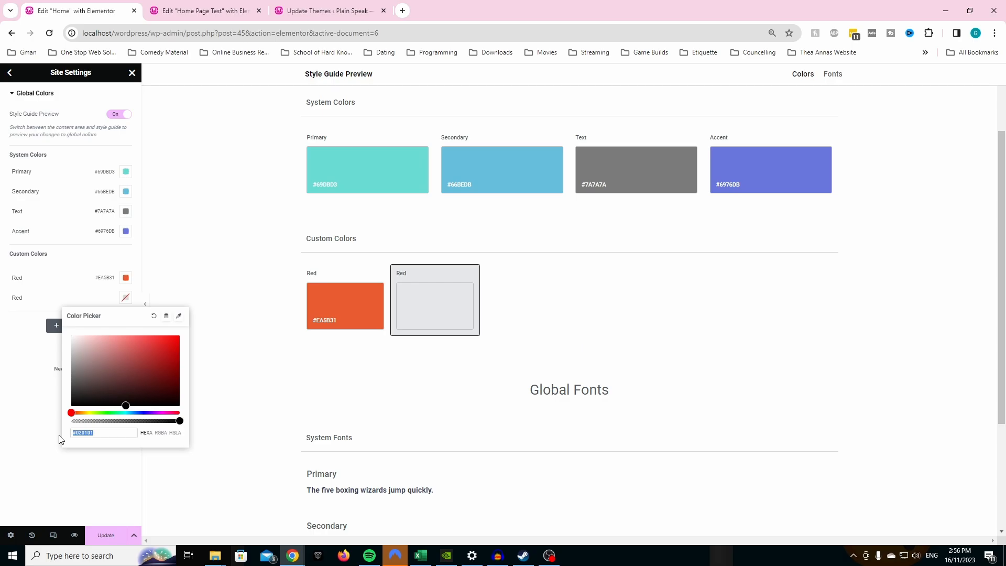
{"action": "key", "text": "ctrl+v"}
{"action": "left_click", "coordinate": [45, 444]}
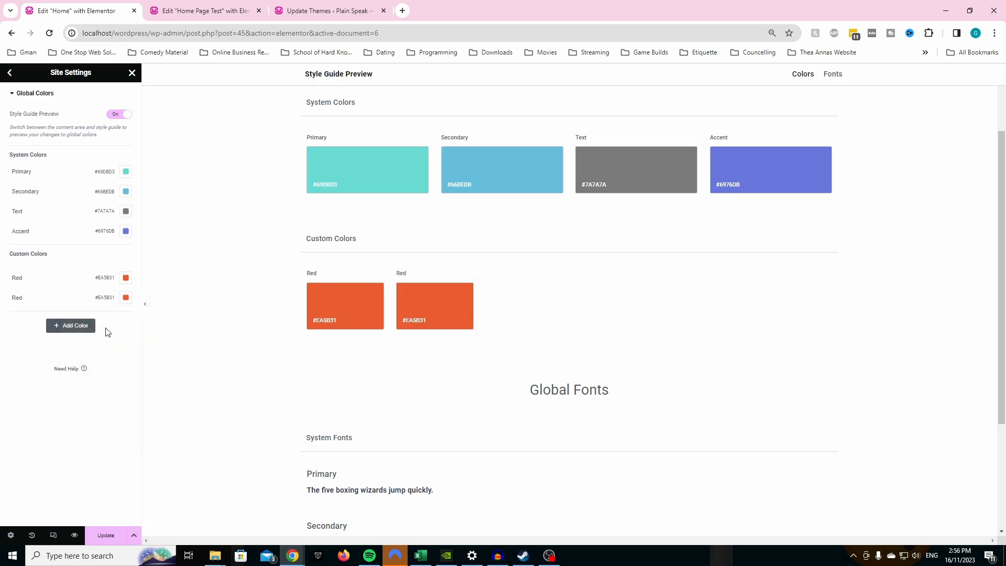
- Delete the duplicate "Red" entry from the custom global colors
{"action": "left_click", "coordinate": [18, 299]}
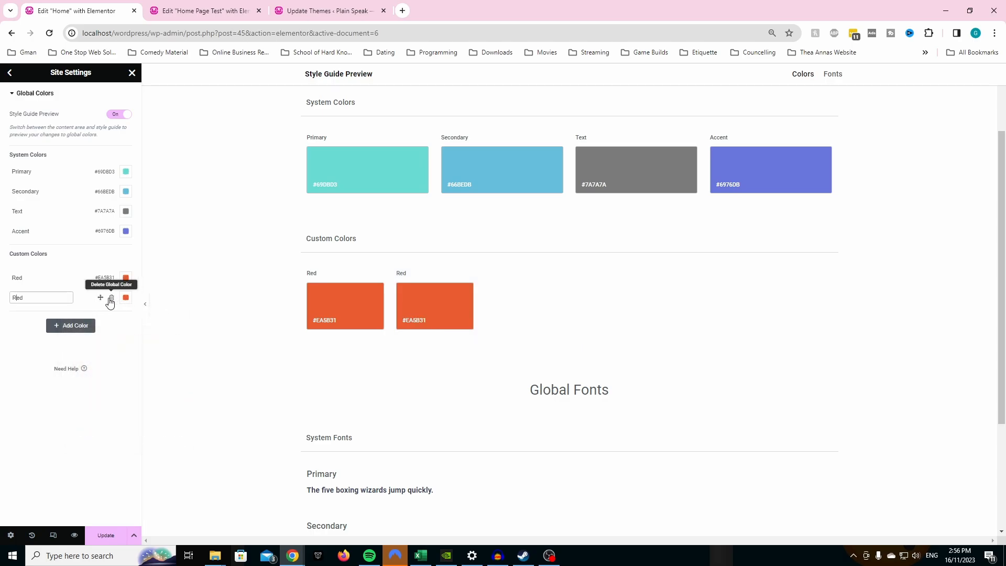
{"action": "left_click", "coordinate": [110, 299]}
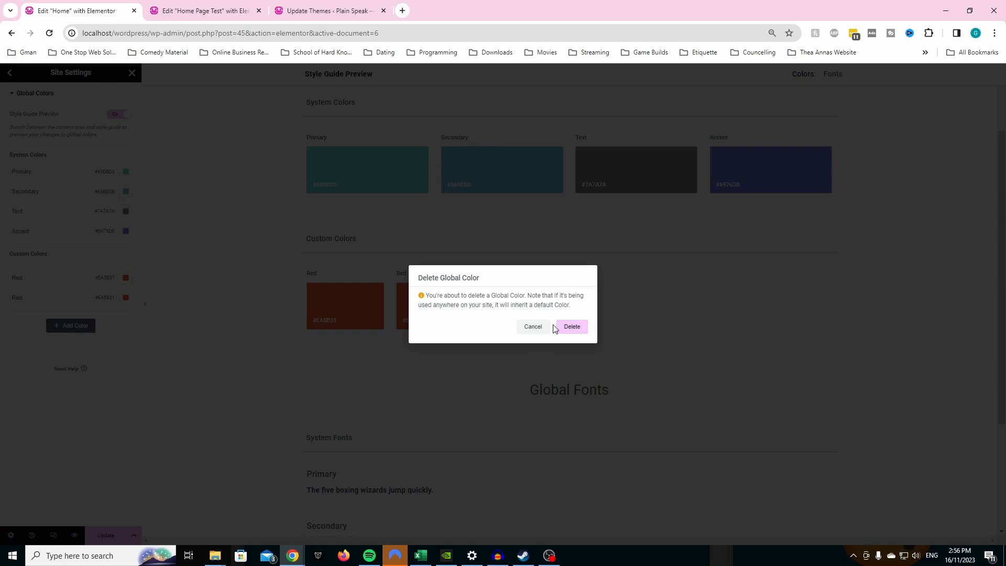
{"action": "left_click", "coordinate": [569, 326]}
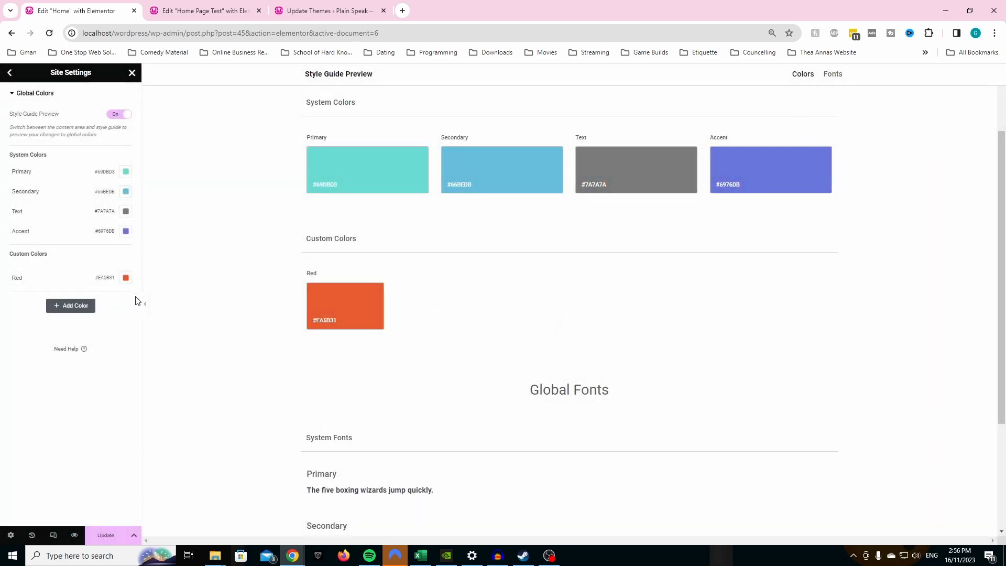
- Save the site settings and return to the Home page's widget editor
{"action": "mouse_move", "coordinate": [103, 279]}
{"action": "left_click", "coordinate": [106, 535]}
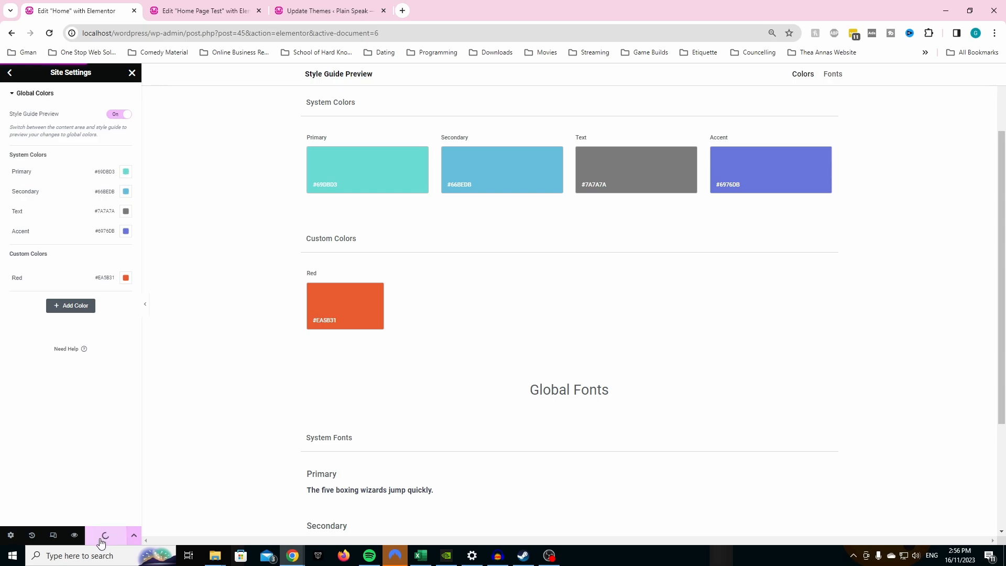
{"action": "left_click", "coordinate": [10, 73]}
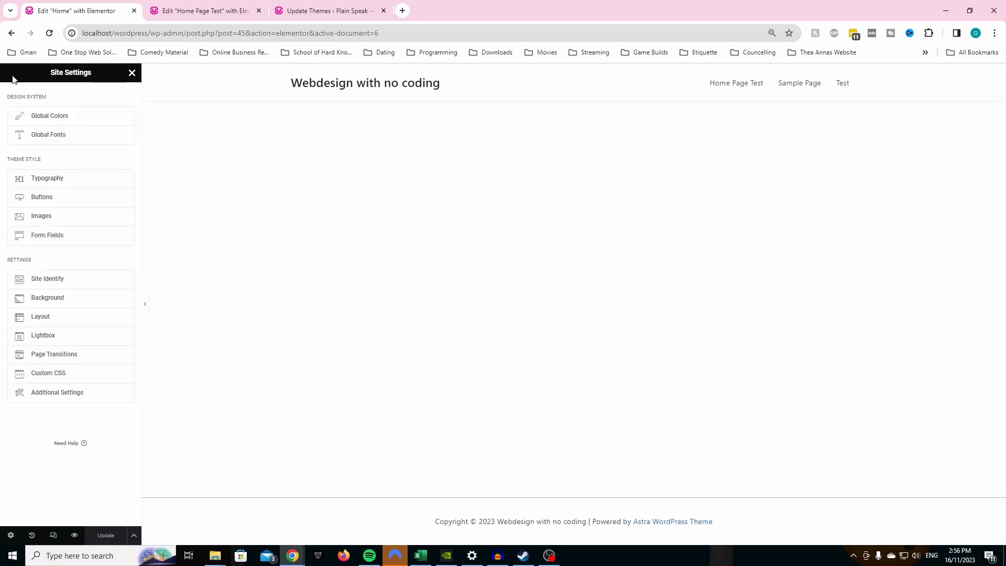
{"action": "left_click", "coordinate": [131, 73]}
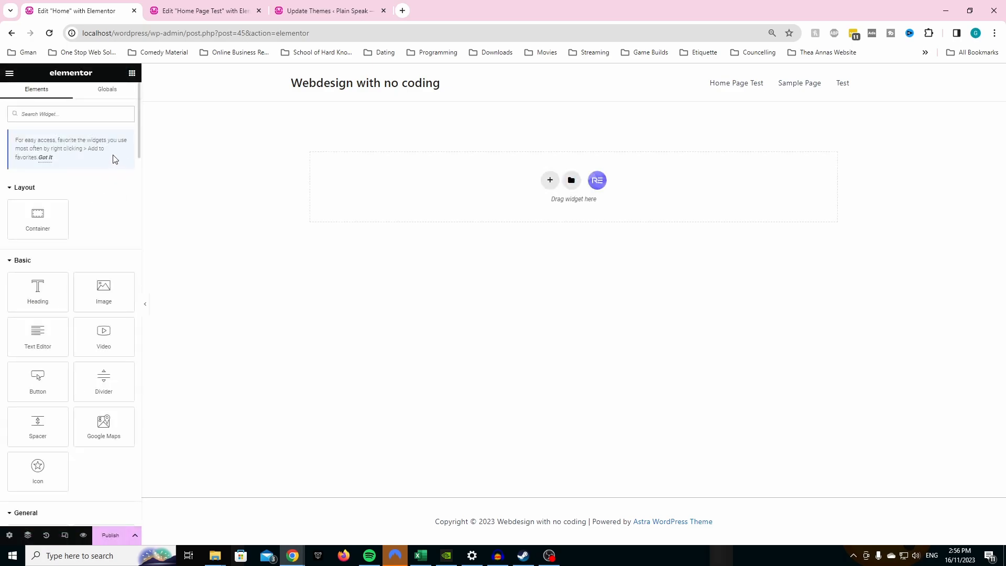
- Add a container with two equal columns to the empty Home page
{"action": "left_click", "coordinate": [549, 181]}
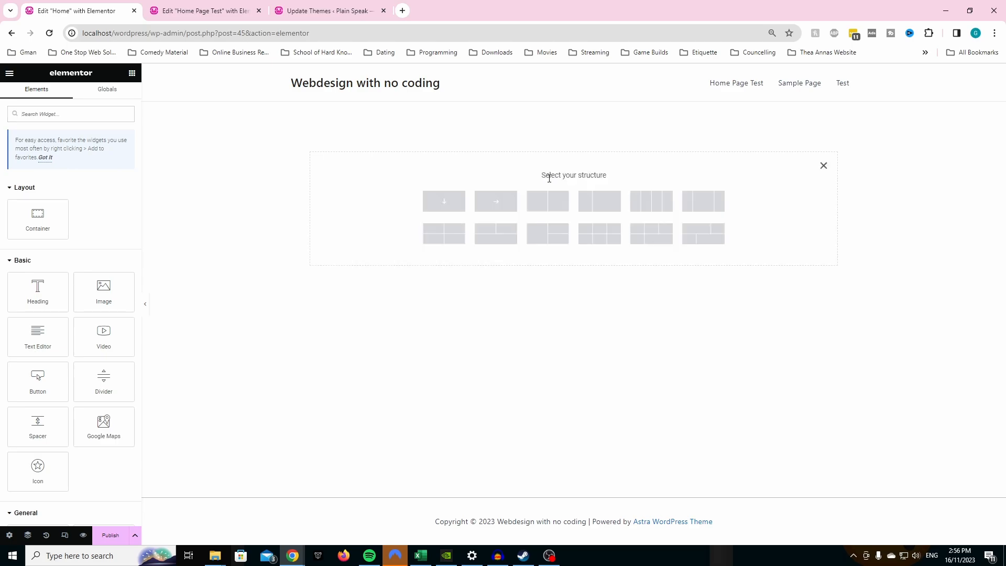
{"action": "left_click", "coordinate": [548, 206]}
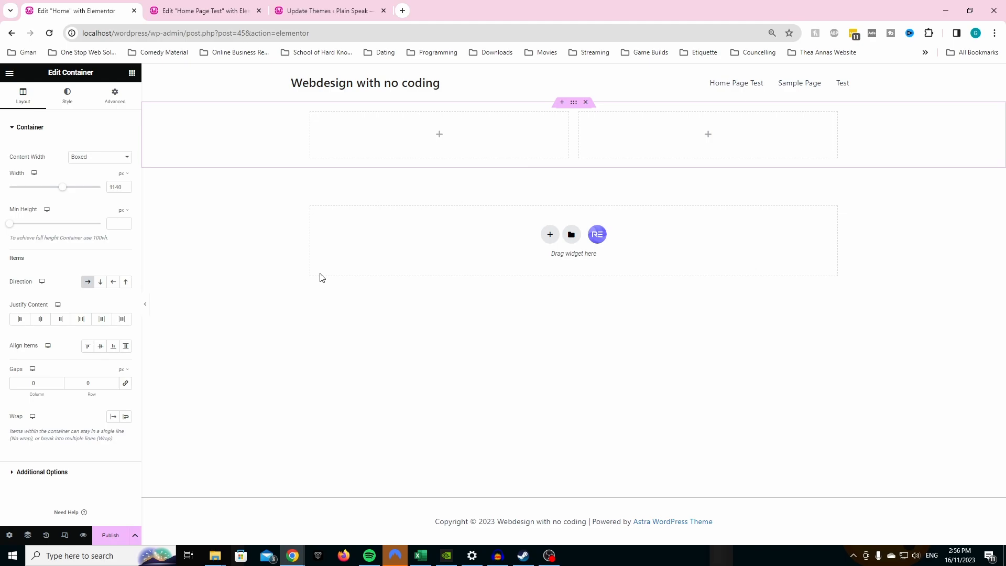
- Set the Home page's layout to Elementor Canvas and publish the page
{"action": "left_click", "coordinate": [10, 535]}
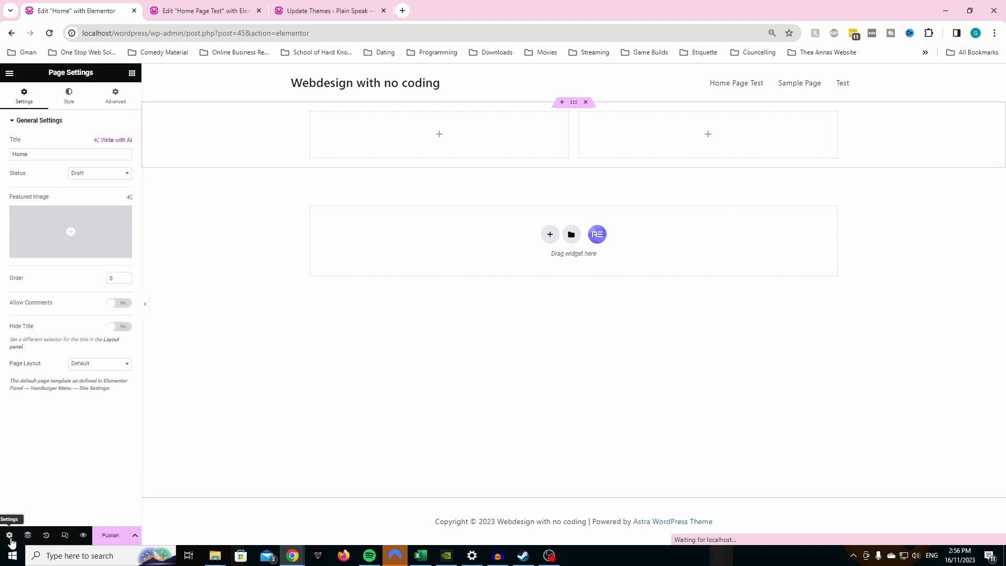
{"action": "left_click", "coordinate": [97, 367]}
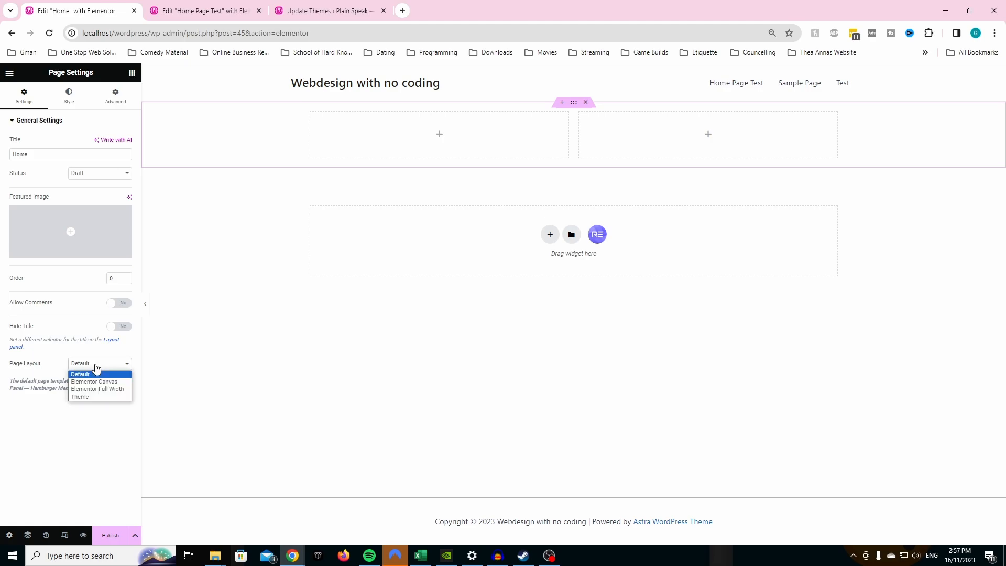
{"action": "left_click", "coordinate": [97, 381]}
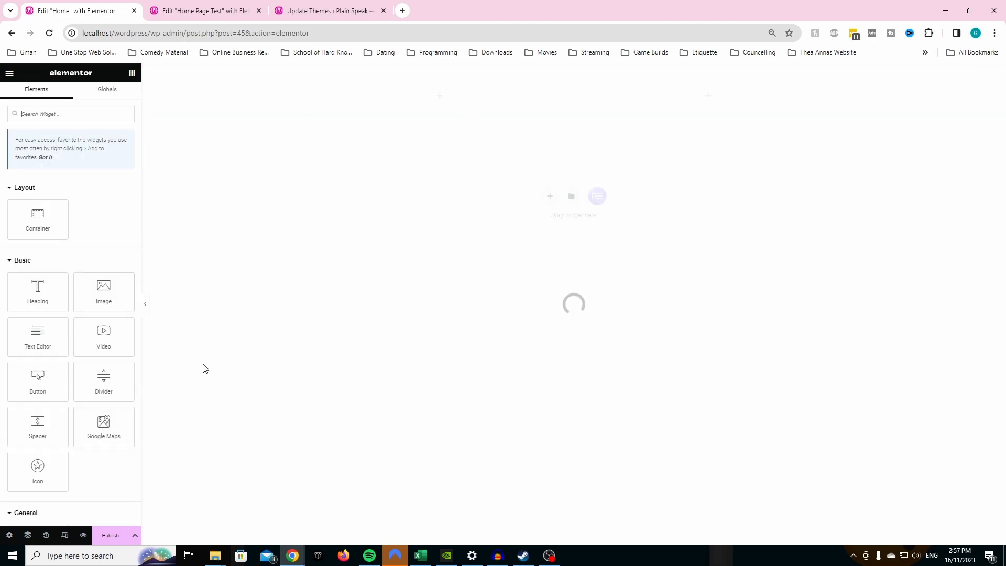
{"action": "left_click", "coordinate": [112, 535]}
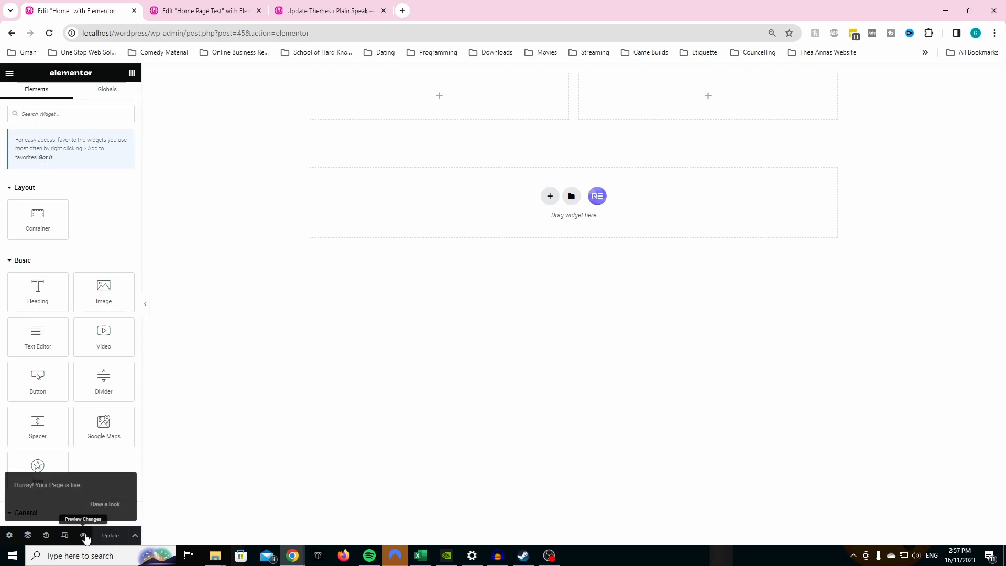
- Review the Home page's editing history and saved revisions, and return to the widget list
{"action": "left_click", "coordinate": [46, 535]}
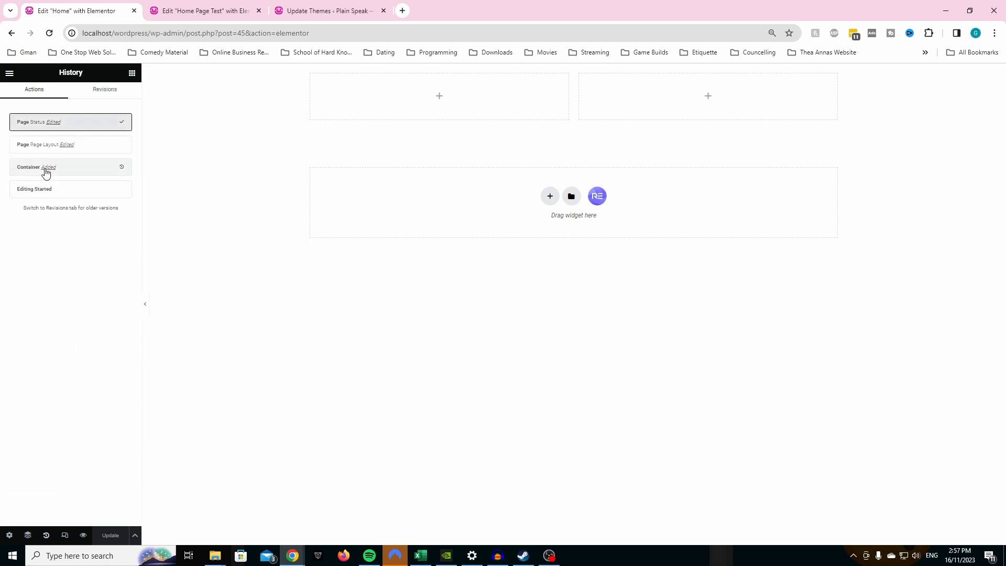
{"action": "left_click", "coordinate": [100, 94]}
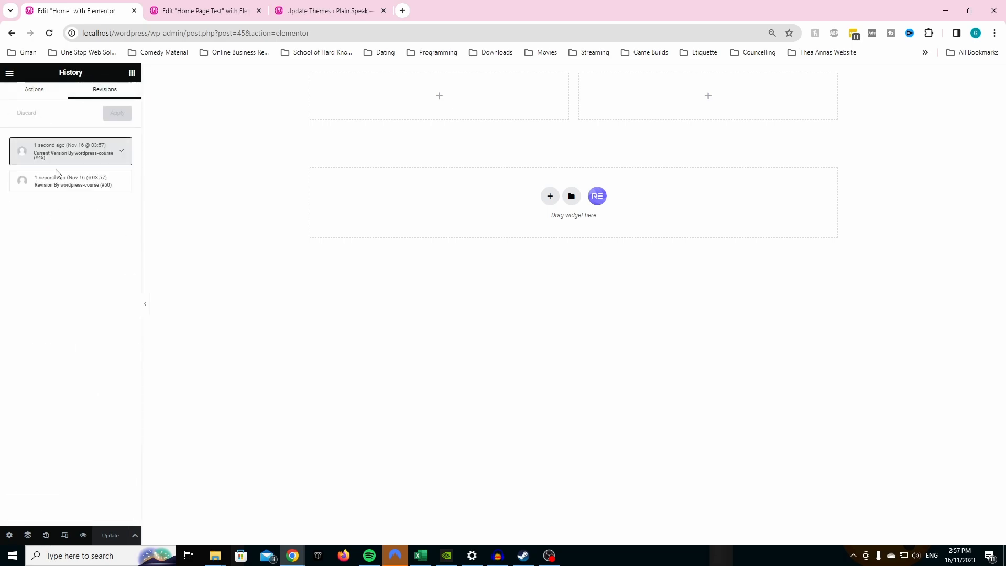
{"action": "left_click", "coordinate": [15, 91]}
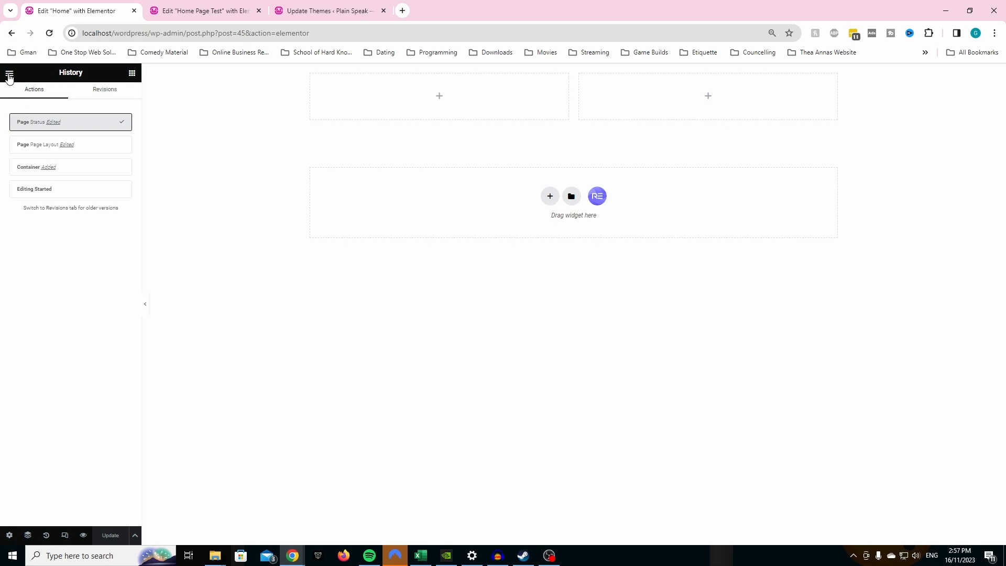
{"action": "left_click", "coordinate": [9, 72]}
{"action": "left_click", "coordinate": [7, 73]}
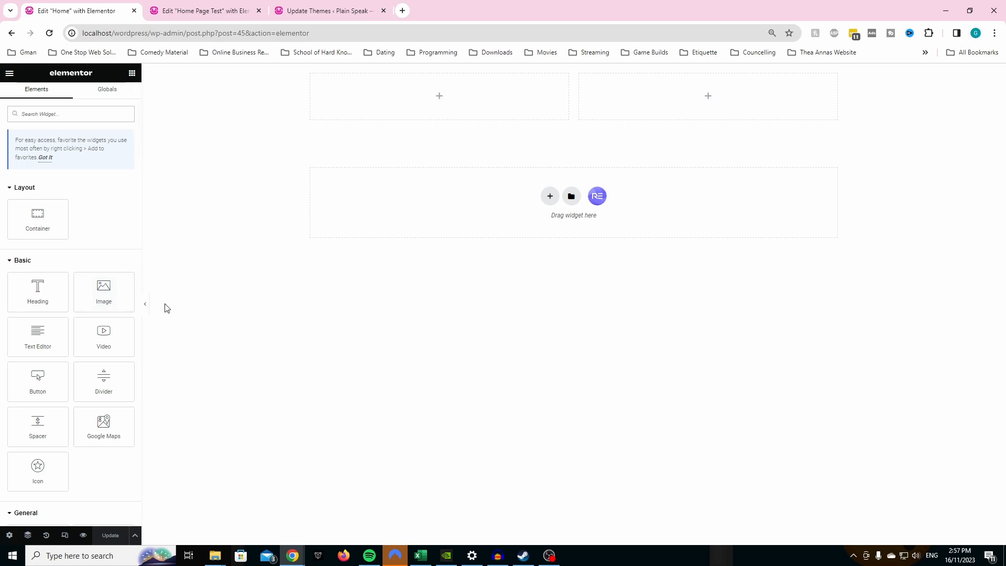
- Add a Text Editor widget to the container's first column and check the matching text on the Home Page Test page
{"action": "mouse_move", "coordinate": [555, 77]}
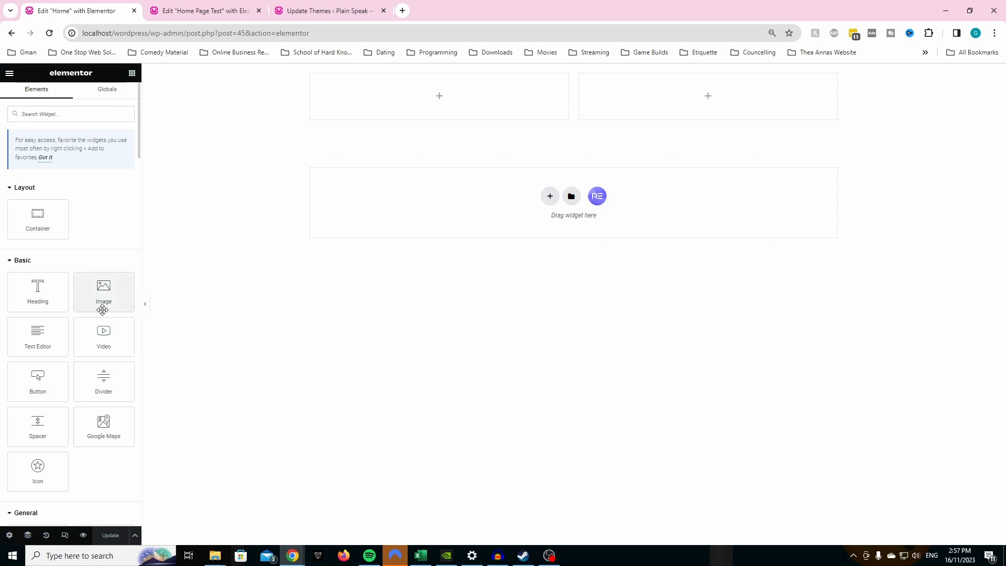
{"action": "mouse_move", "coordinate": [29, 296]}
{"action": "left_mouse_down"}
{"action": "mouse_move", "coordinate": [371, 107]}
{"action": "mouse_move", "coordinate": [21, 236]}
{"action": "mouse_move", "coordinate": [16, 301]}
{"action": "left_mouse_up"}
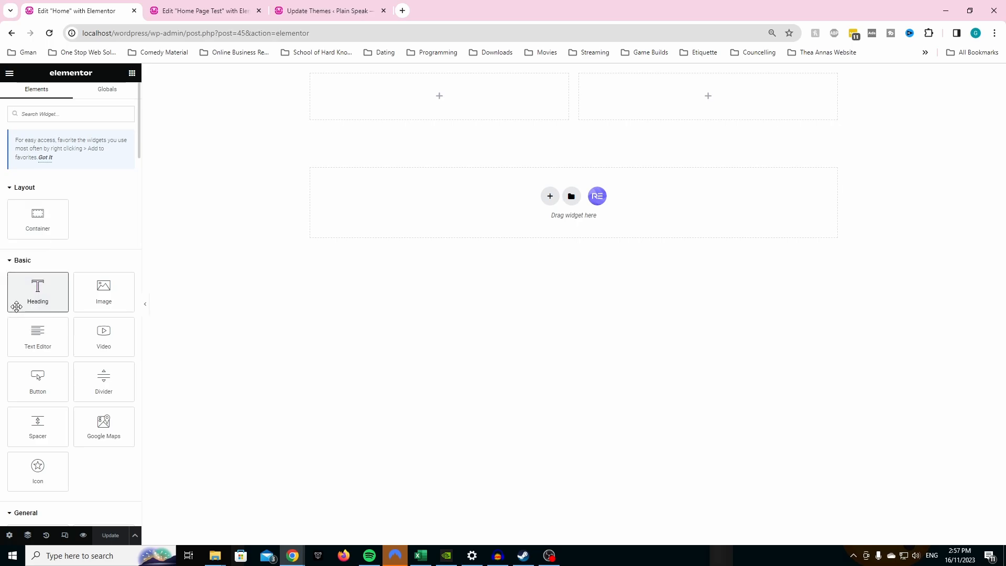
{"action": "left_click_drag", "start_coordinate": [38, 345], "coordinate": [353, 103]}
{"action": "left_click", "coordinate": [225, 7]}
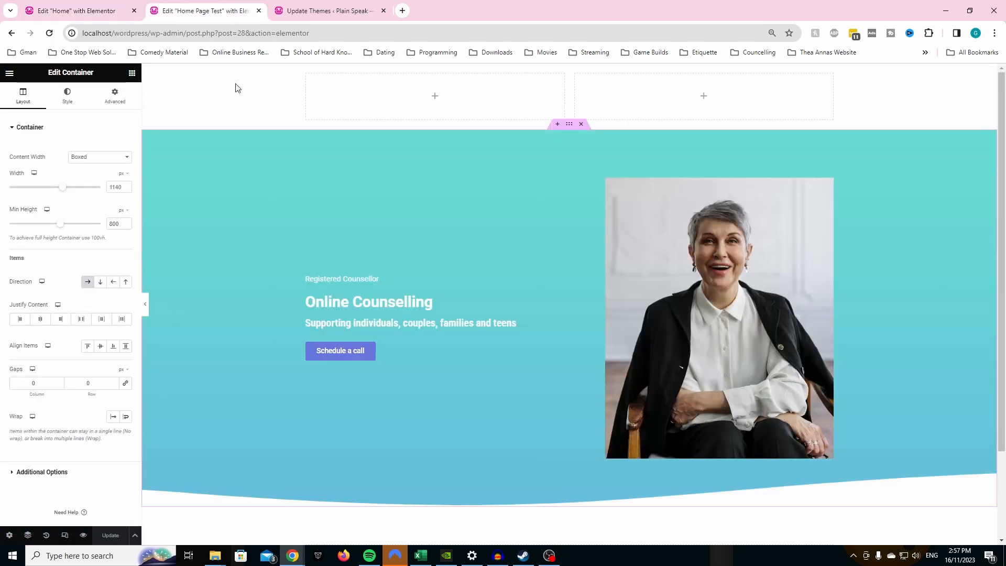
{"action": "left_click", "coordinate": [336, 281]}
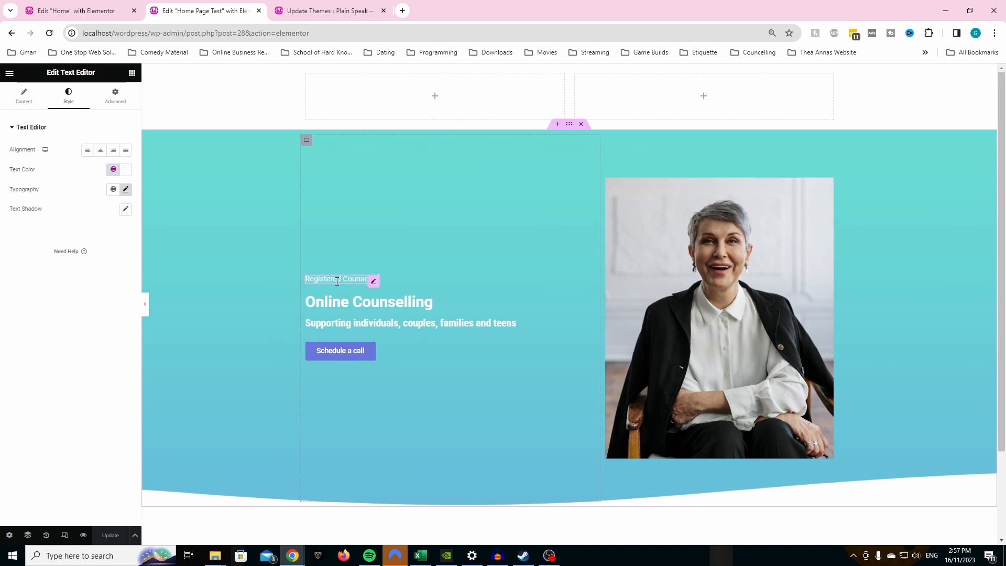
{"action": "left_click", "coordinate": [116, 15]}
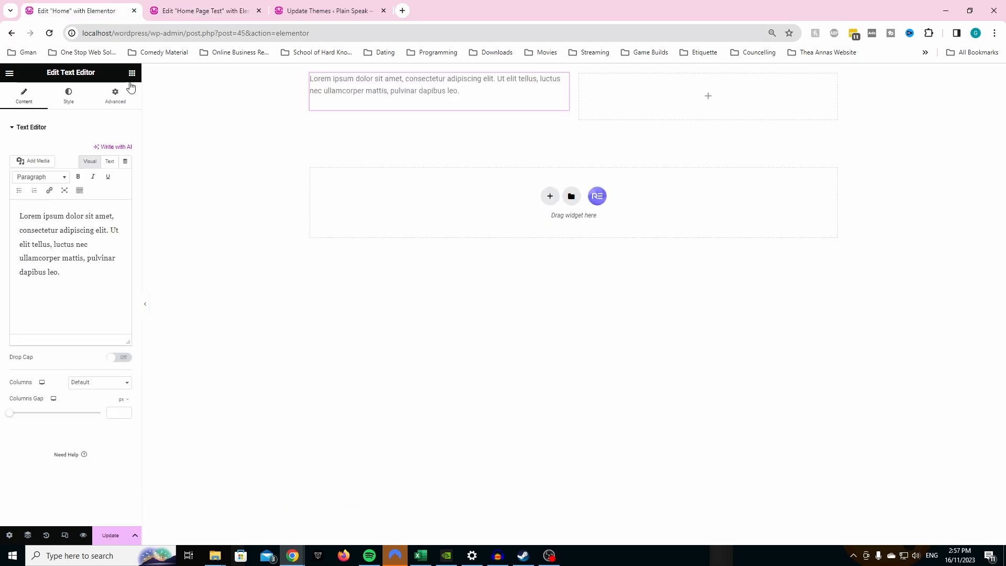
{"action": "left_click", "coordinate": [225, 6]}
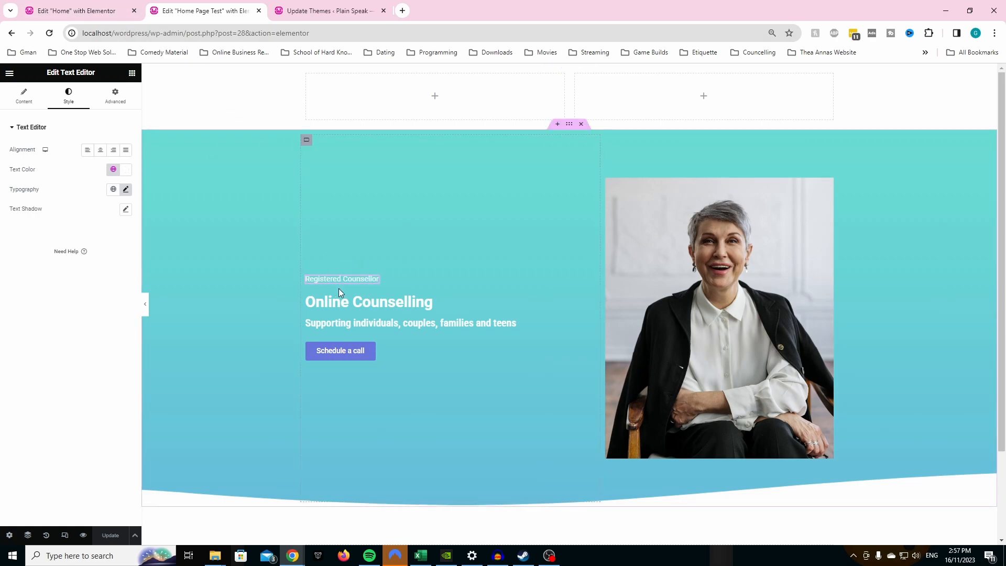
{"action": "left_click", "coordinate": [87, 13]}
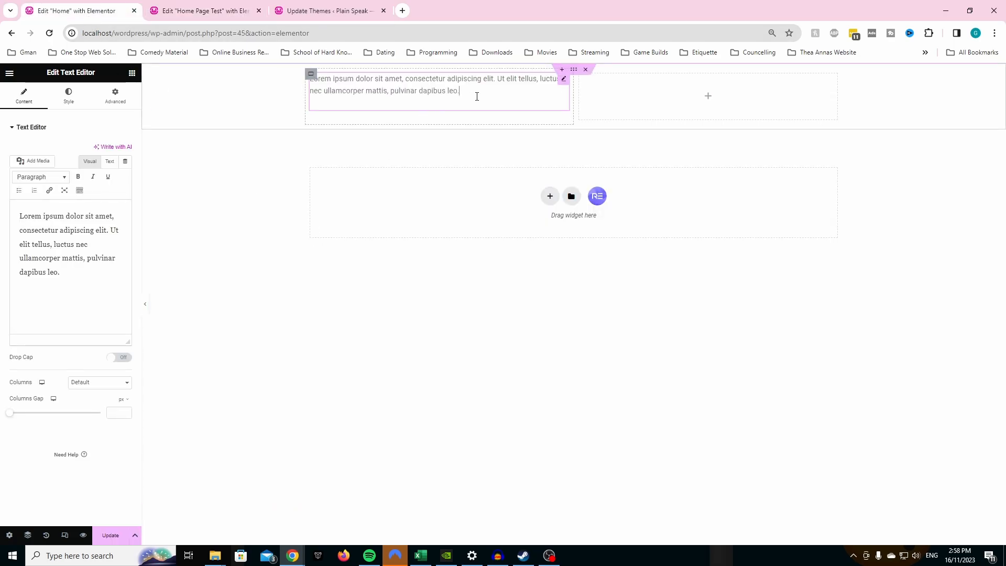
- Replace the new text widget's placeholder with "Registered counsellor"
{"action": "left_click_drag", "start_coordinate": [477, 97], "coordinate": [400, 93]}
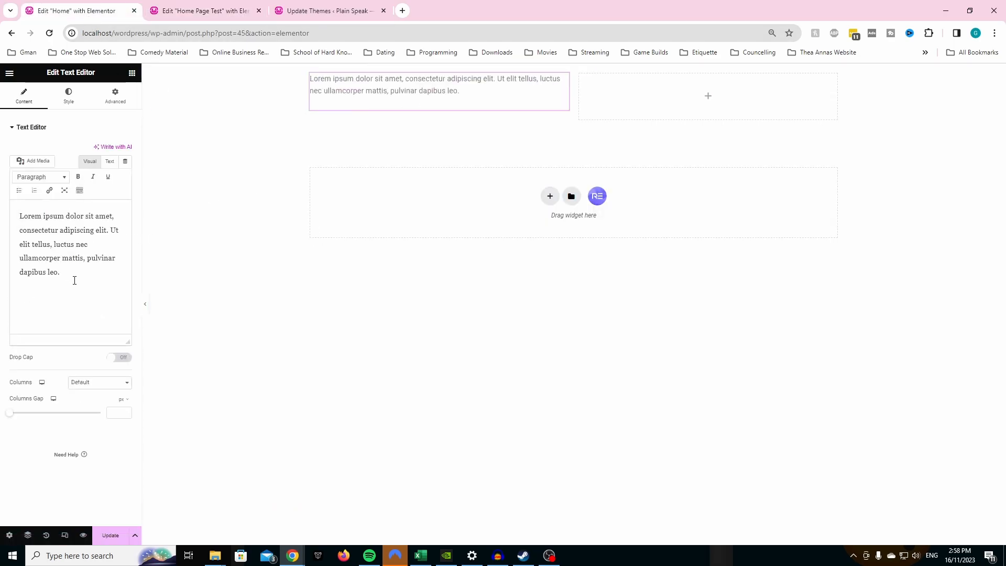
{"action": "left_click_drag", "start_coordinate": [74, 280], "coordinate": [1, 211]}
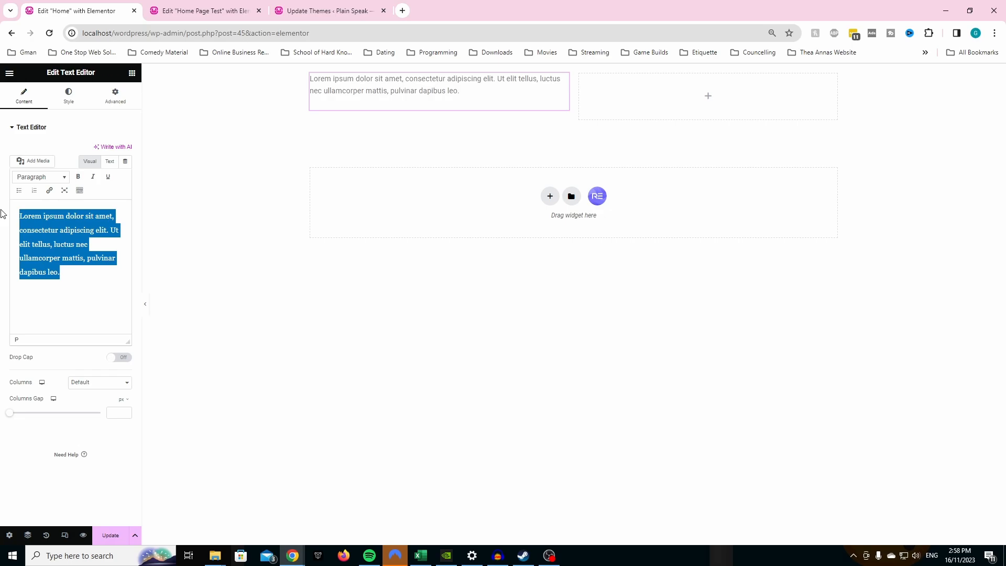
{"action": "type", "text": "registered"}
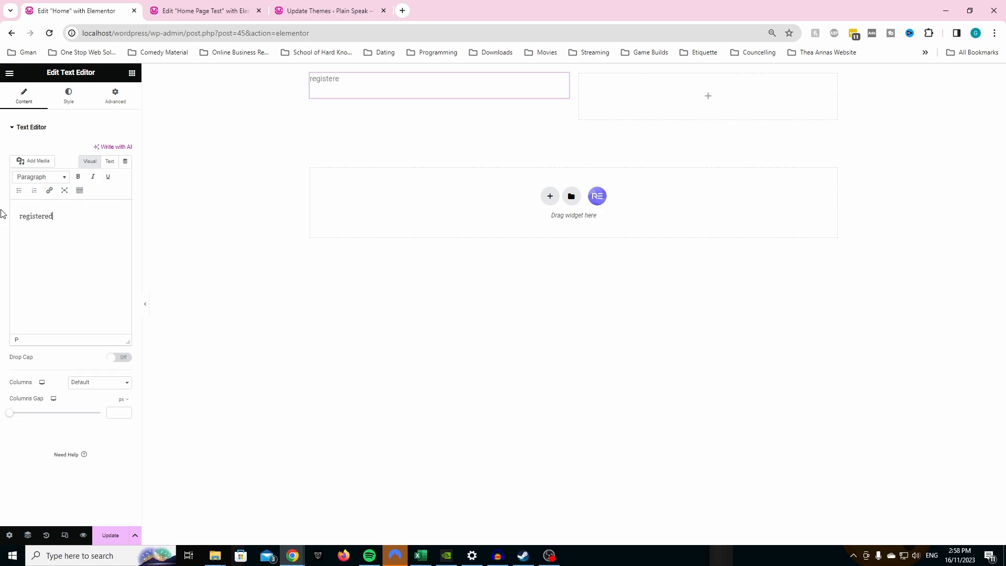
{"action": "key", "text": "BackSpace"}
{"action": "key", "text": "BackSpace"}
{"action": "key", "text": "BackSpace"}
{"action": "type", "text": "Regis"}
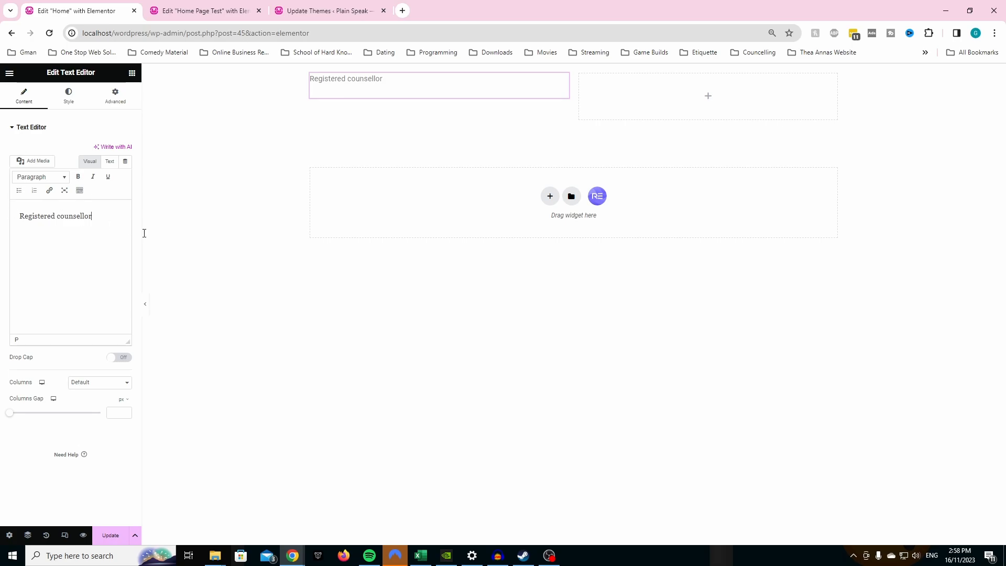
- Add a Heading widget below the "Registered counsellor" text and check the heading wording on the Home Page Test page
{"action": "left_click", "coordinate": [229, 278]}
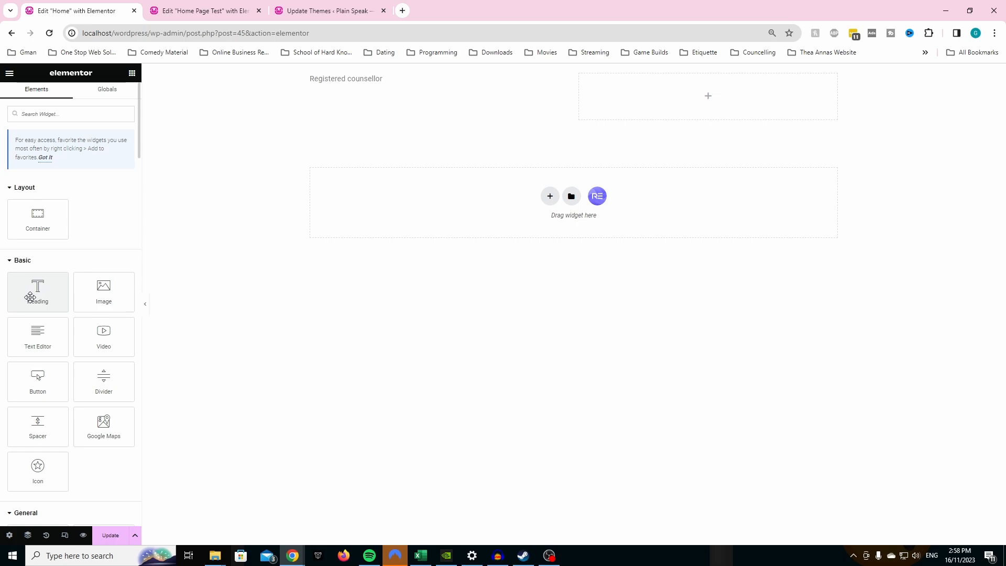
{"action": "left_click_drag", "start_coordinate": [36, 296], "coordinate": [384, 101]}
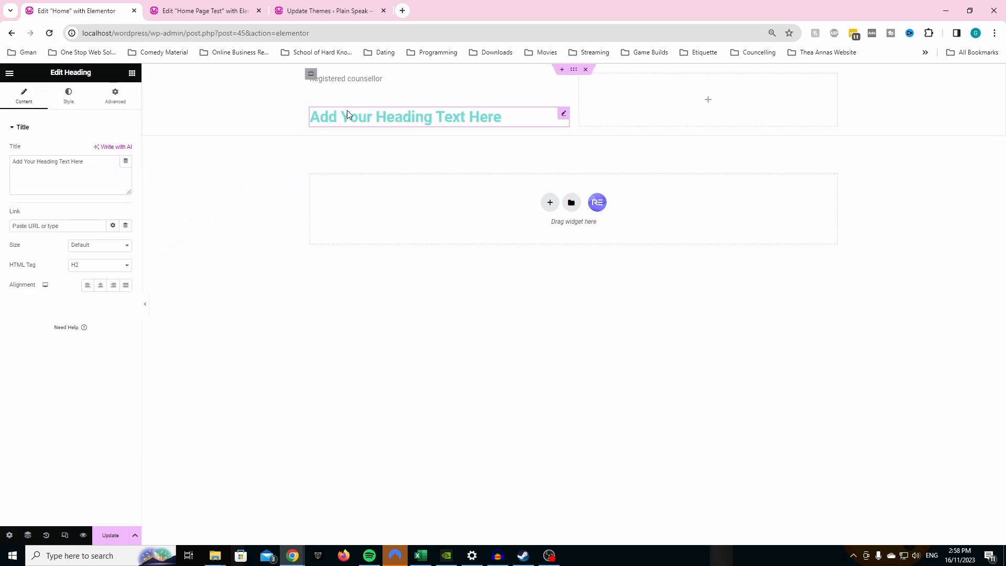
{"action": "left_click", "coordinate": [175, 13]}
{"action": "left_click", "coordinate": [113, 11]}
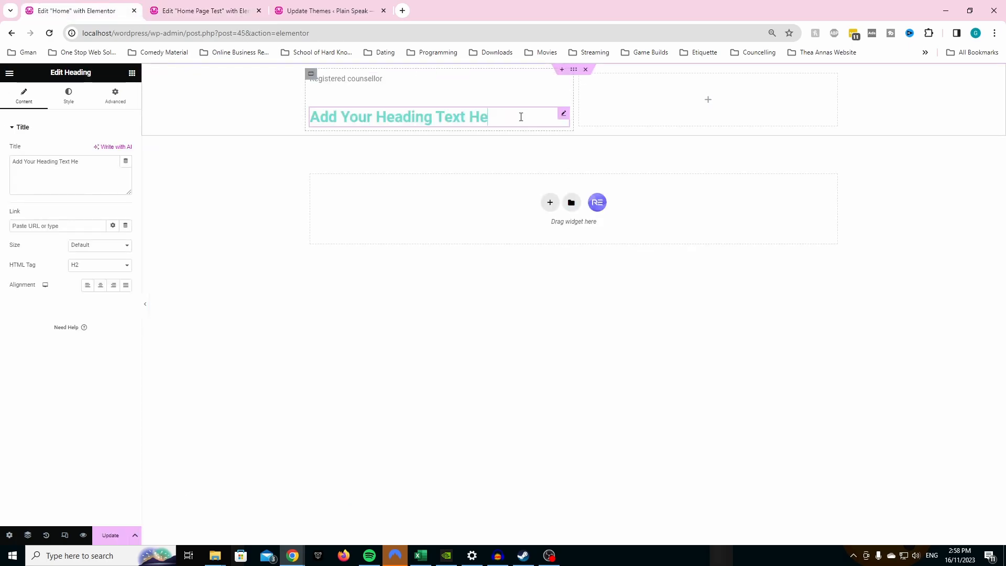
- Change the heading text to "Online Counselling"
{"action": "key", "text": "BackSpace"}
{"action": "key", "text": "BackSpace"}
{"action": "key", "text": "BackSpace"}
{"action": "key", "text": "BackSpace"}
{"action": "key", "text": "BackSpace"}
{"action": "key", "text": "BackSpace"}
{"action": "key", "text": "BackSpace"}
{"action": "key", "text": "BackSpace"}
{"action": "key", "text": "BackSpace"}
{"action": "key", "text": "BackSpace"}
{"action": "key", "text": "BackSpace"}
{"action": "key", "text": "BackSpace"}
{"action": "key", "text": "BackSpace"}
{"action": "key", "text": "BackSpace"}
{"action": "key", "text": "BackSpace"}
{"action": "key", "text": "BackSpace"}
{"action": "key", "text": "BackSpace"}
{"action": "key", "text": "BackSpace"}
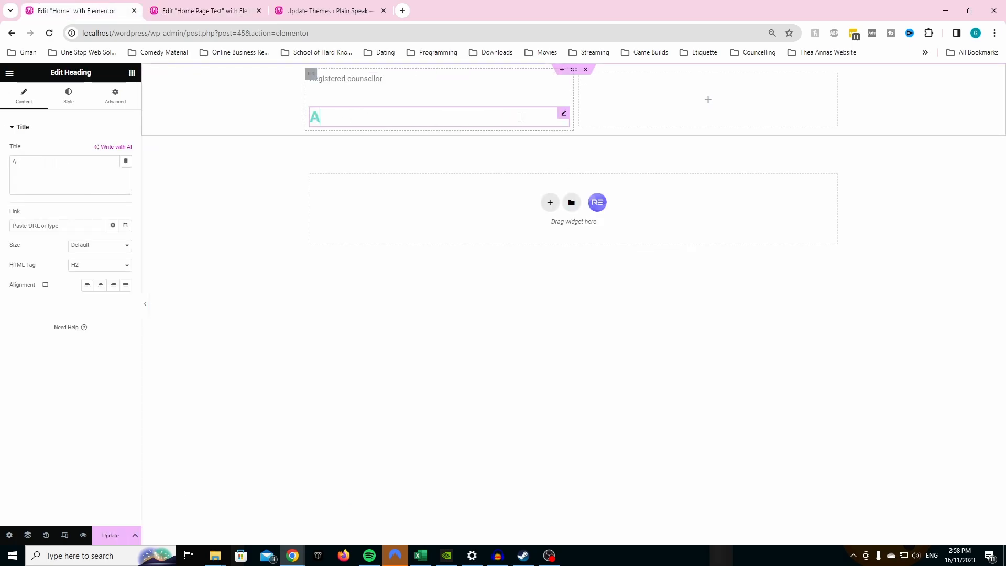
{"action": "key", "text": "BackSpace"}
{"action": "type", "text": "Online Co"}
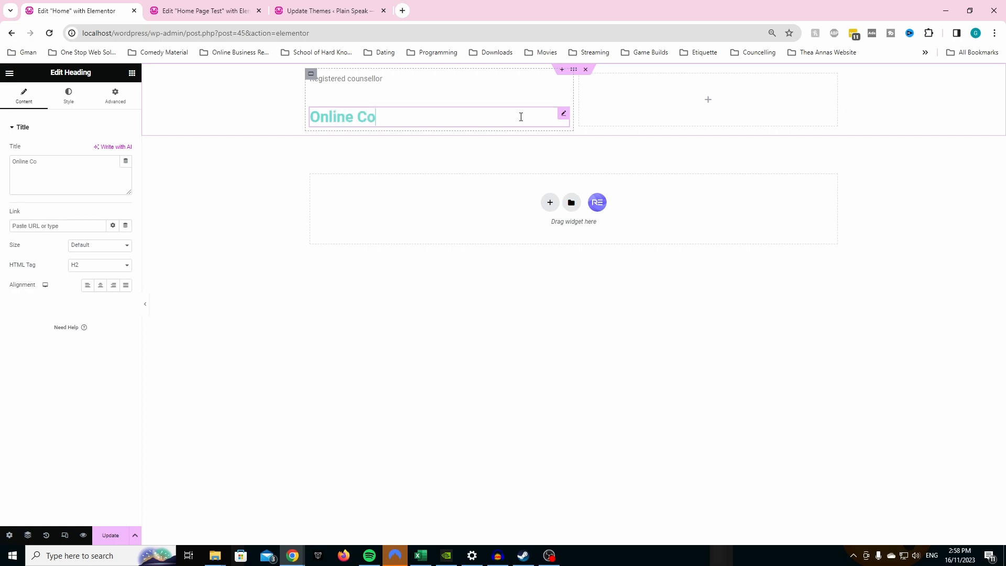
{"action": "type", "text": "unselling"}
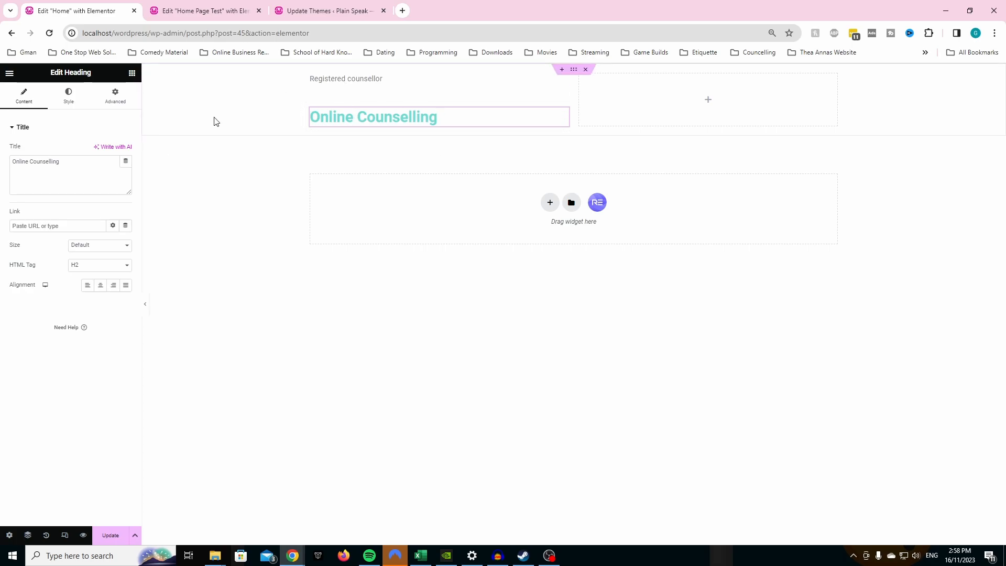
- Consult the tagline on the Home Page Test page and add a Text Editor widget below the "Online Counselling" heading
{"action": "left_click", "coordinate": [226, 14]}
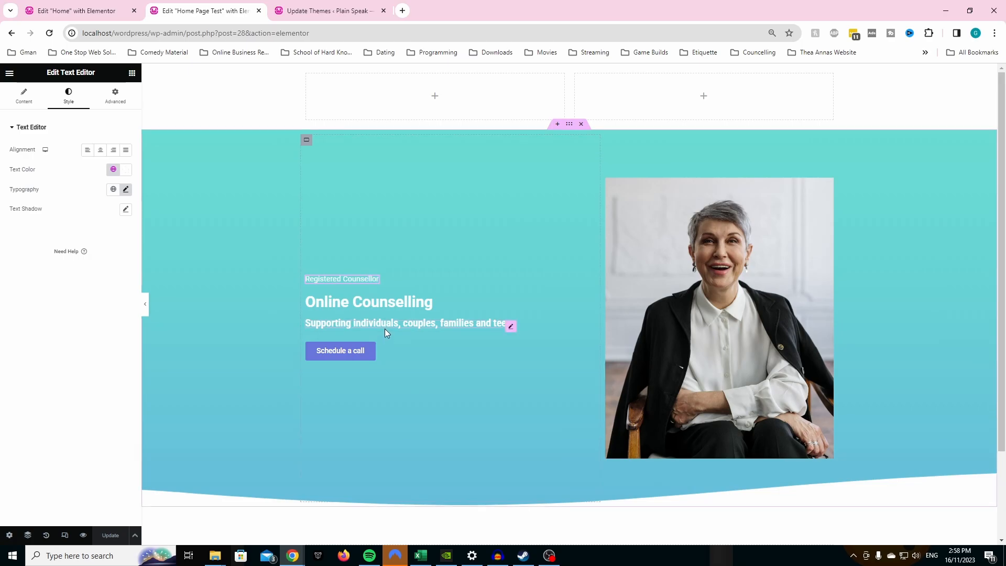
{"action": "left_click", "coordinate": [402, 326]}
{"action": "left_click", "coordinate": [90, 11]}
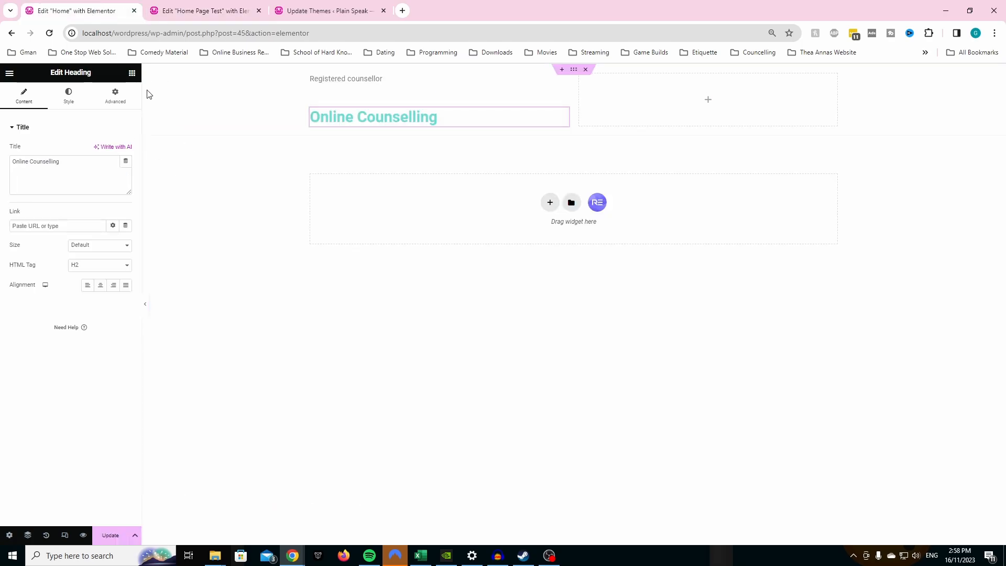
{"action": "left_click", "coordinate": [132, 72]}
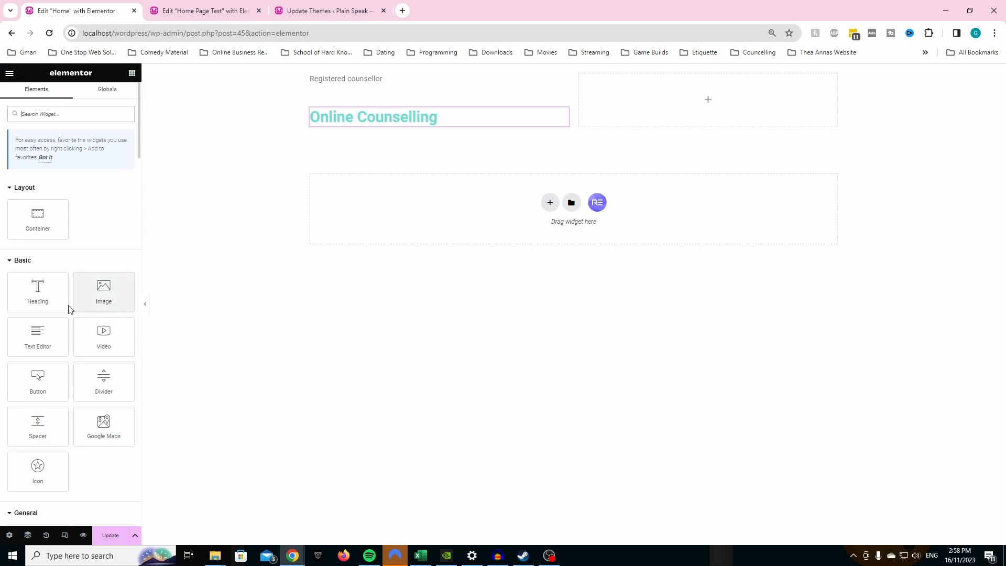
{"action": "left_click_drag", "start_coordinate": [49, 329], "coordinate": [307, 121]}
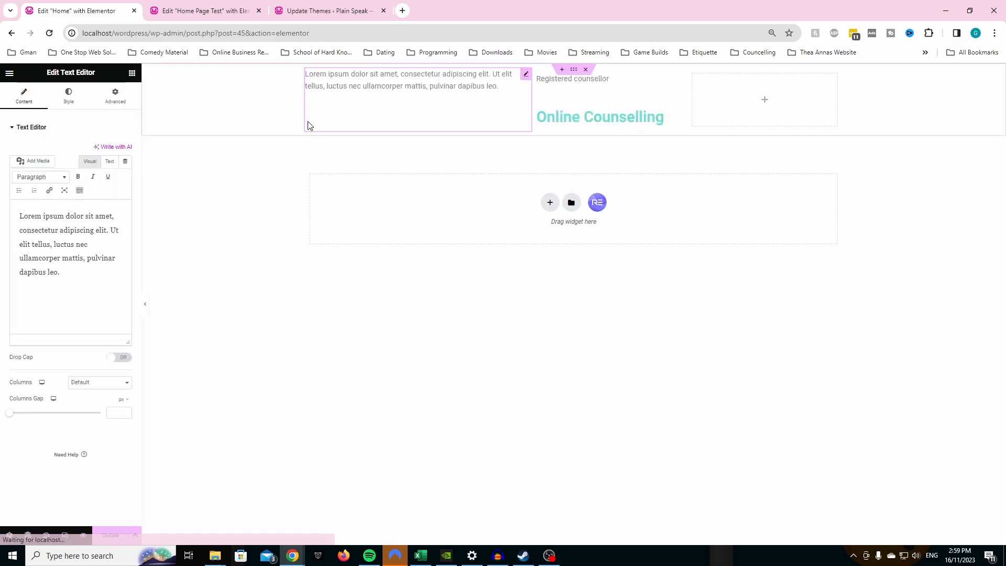
{"action": "key", "text": "ctrl+z"}
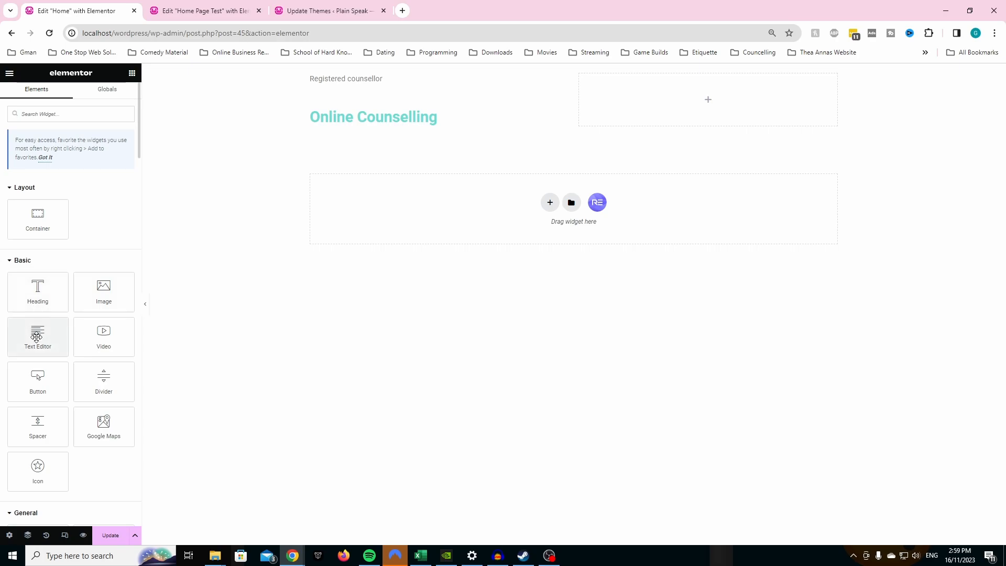
{"action": "left_click_drag", "start_coordinate": [37, 336], "coordinate": [339, 128]}
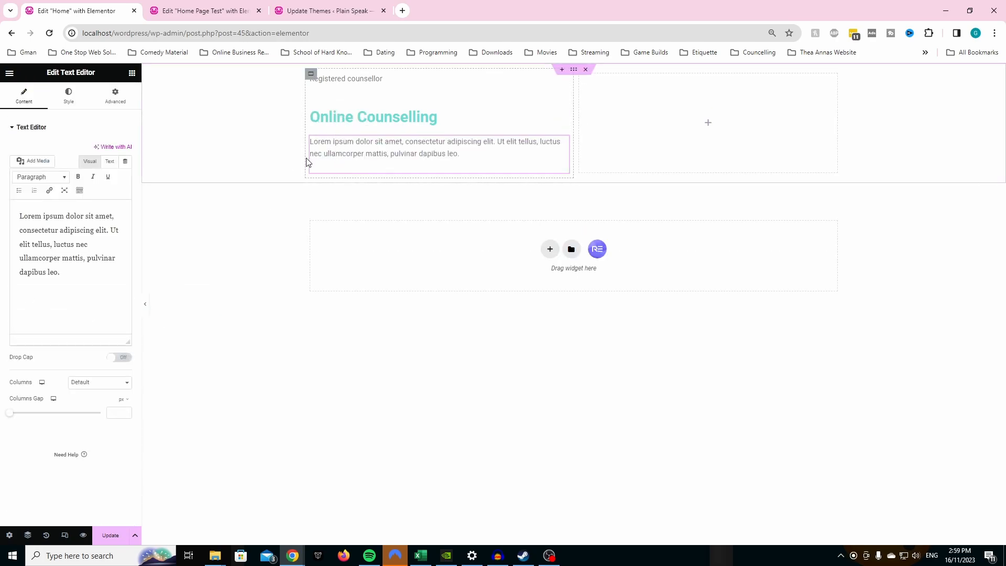
- Replace the new text widget's placeholder with "Supporting, individuals, couples, families and teens.", consulting the tagline on the Home Page Test page
{"action": "left_click", "coordinate": [209, 10]}
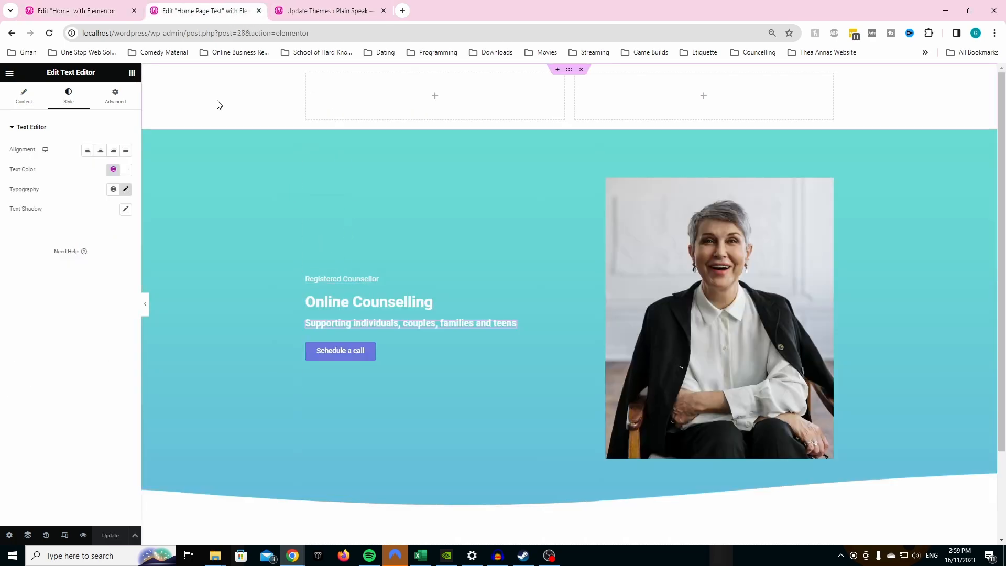
{"action": "left_click", "coordinate": [79, 10]}
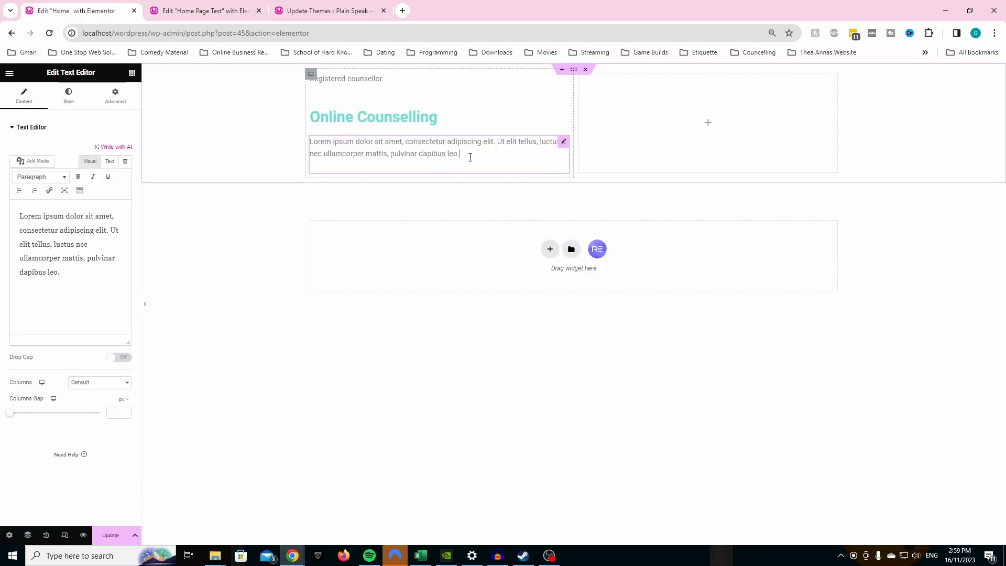
{"action": "left_click_drag", "start_coordinate": [86, 273], "coordinate": [3, 203]}
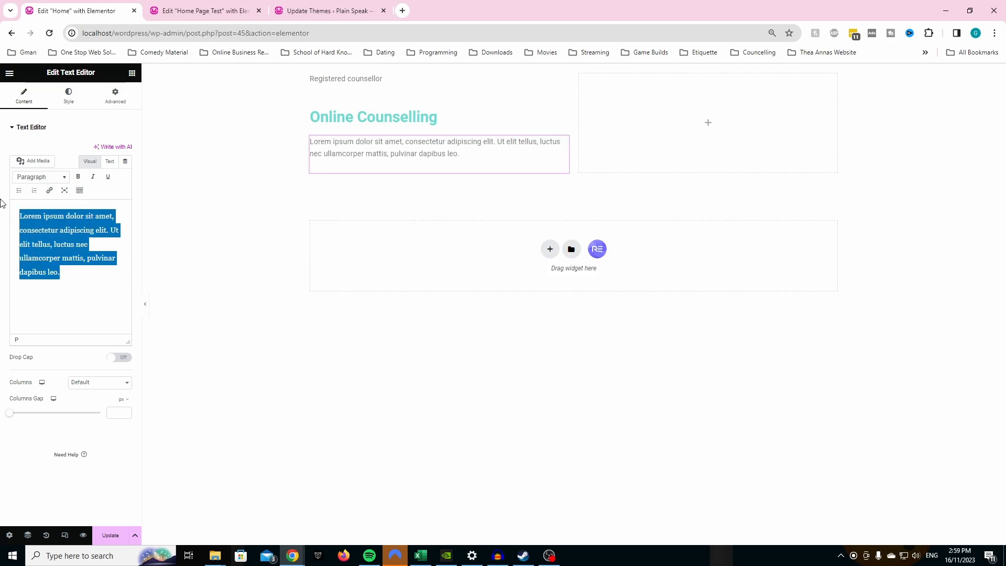
{"action": "type", "text": "Supporting,"}
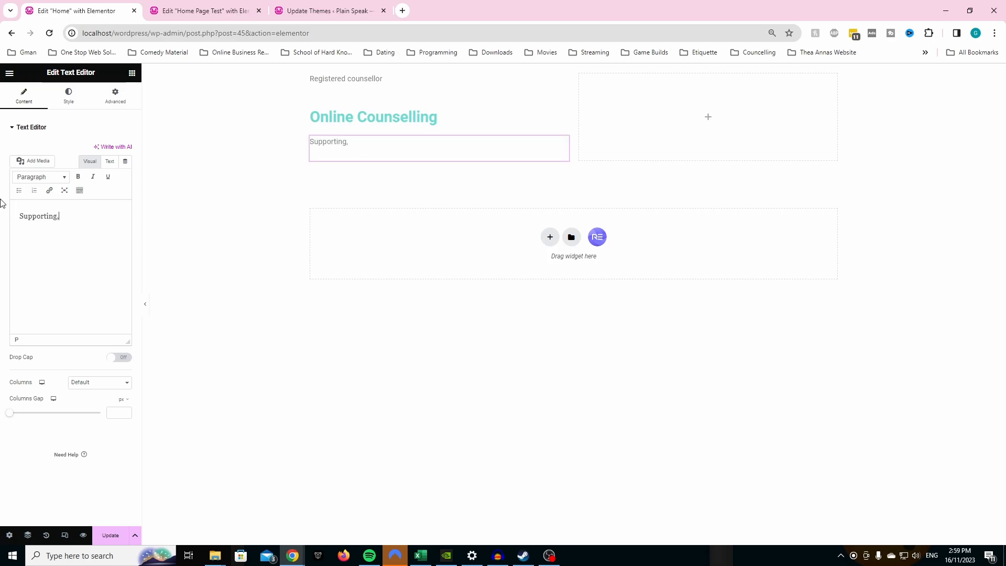
{"action": "left_click", "coordinate": [219, 9]}
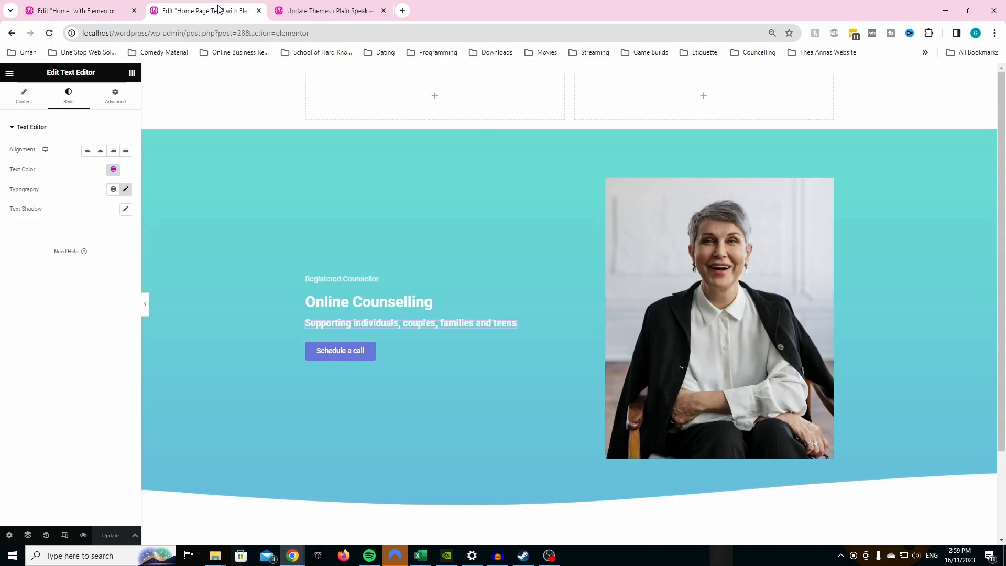
{"action": "left_click", "coordinate": [104, 9]}
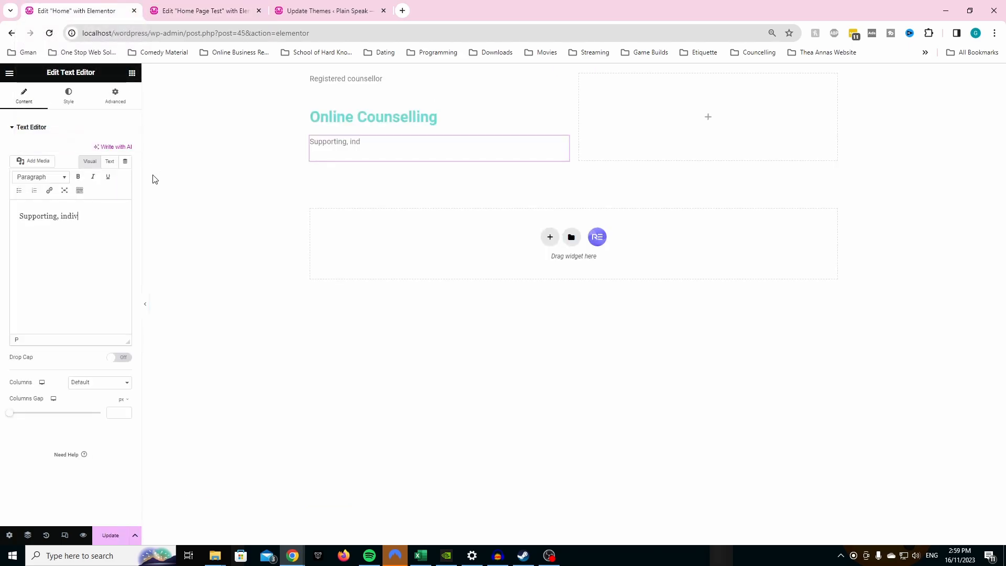
{"action": "type", "text": "iduals"}
{"action": "left_click", "coordinate": [220, 11]}
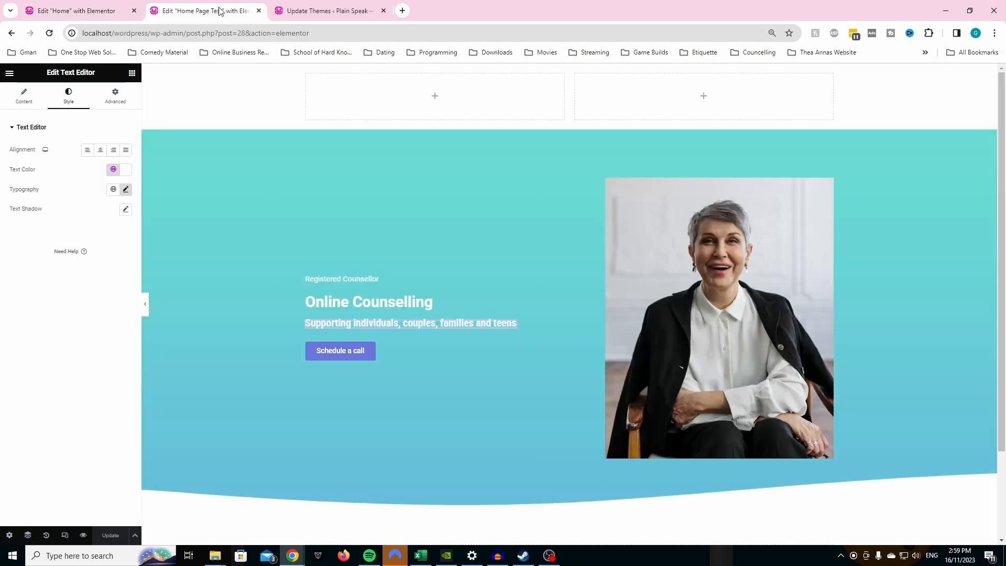
{"action": "left_click", "coordinate": [98, 14]}
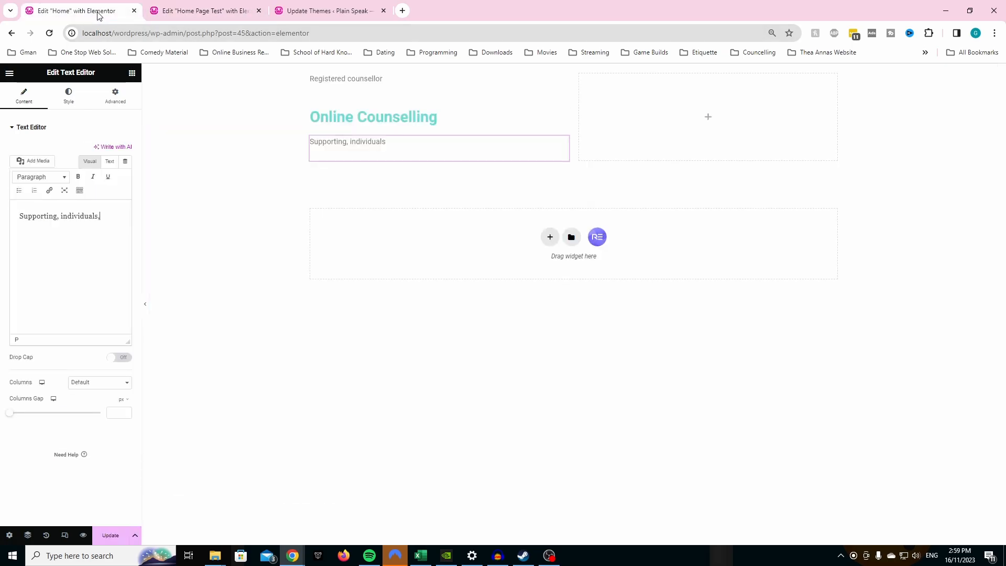
{"action": "type", "text": "les"}
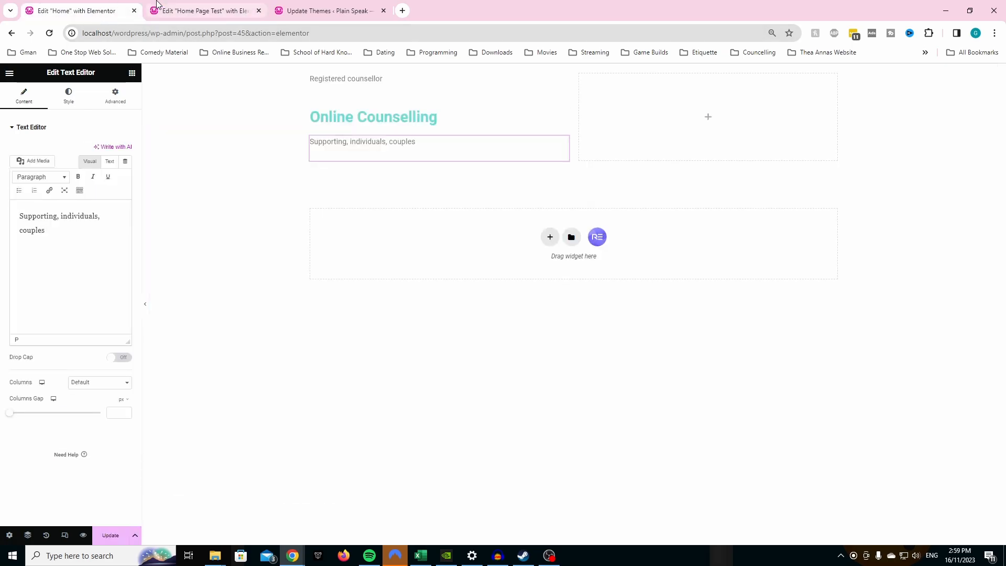
{"action": "left_click", "coordinate": [157, 10]}
{"action": "left_click", "coordinate": [117, 7]}
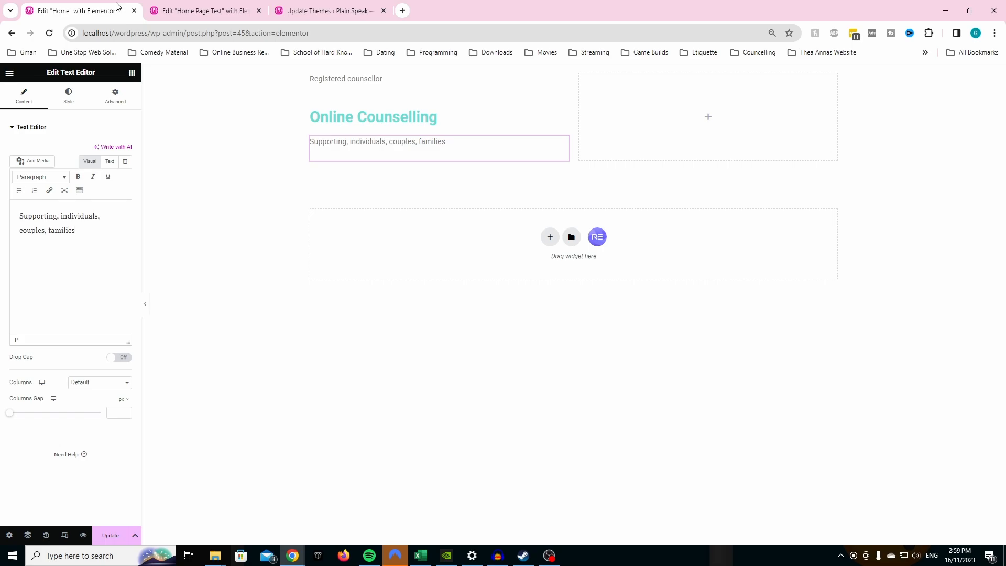
{"action": "type", "text": "and teens."}
{"action": "left_click", "coordinate": [191, 9]}
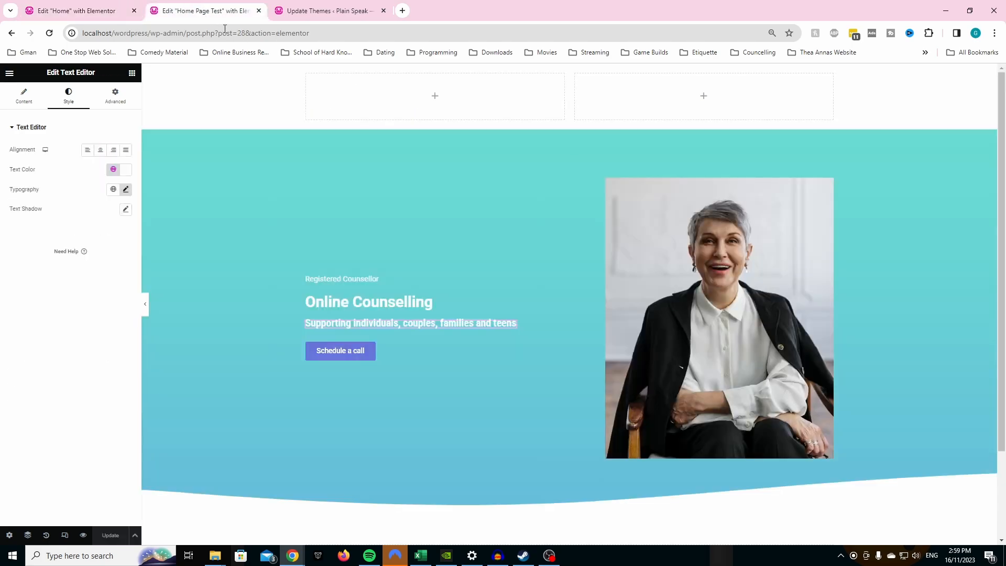
{"action": "left_click", "coordinate": [88, 14]}
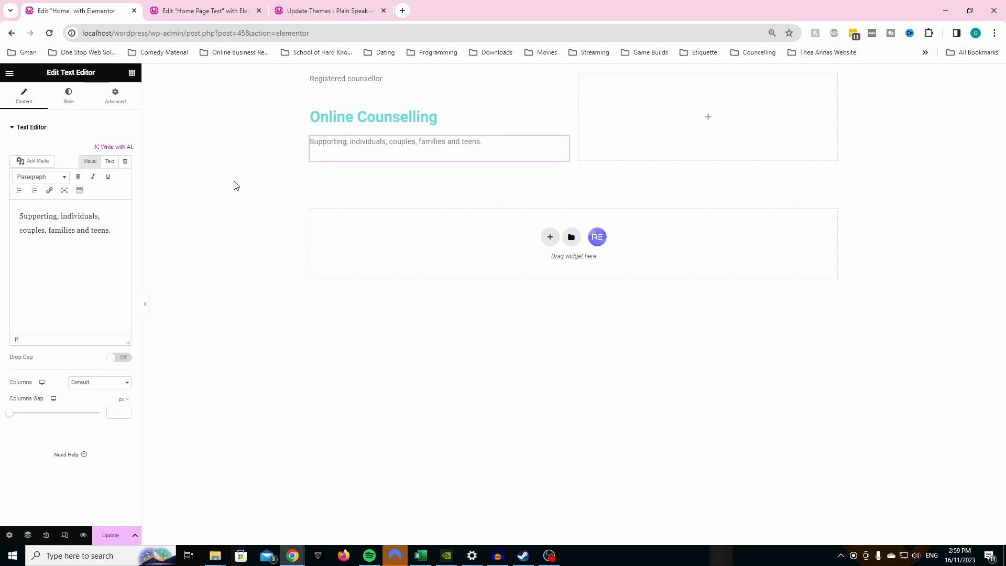
- Check the hero section on the Home Page Test page and add a Button widget below the Home page's tagline text
{"action": "left_click", "coordinate": [132, 73]}
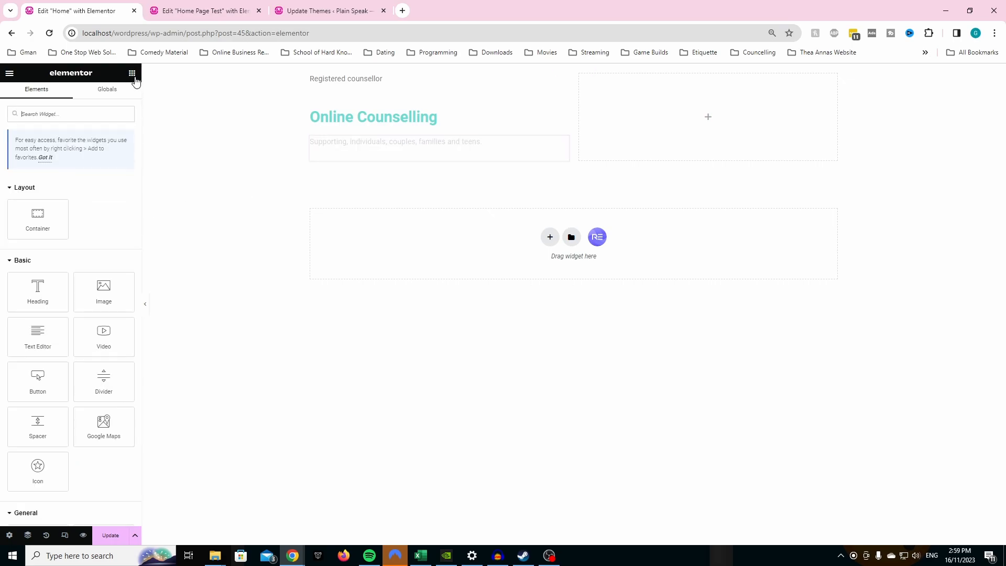
{"action": "left_click", "coordinate": [234, 10]}
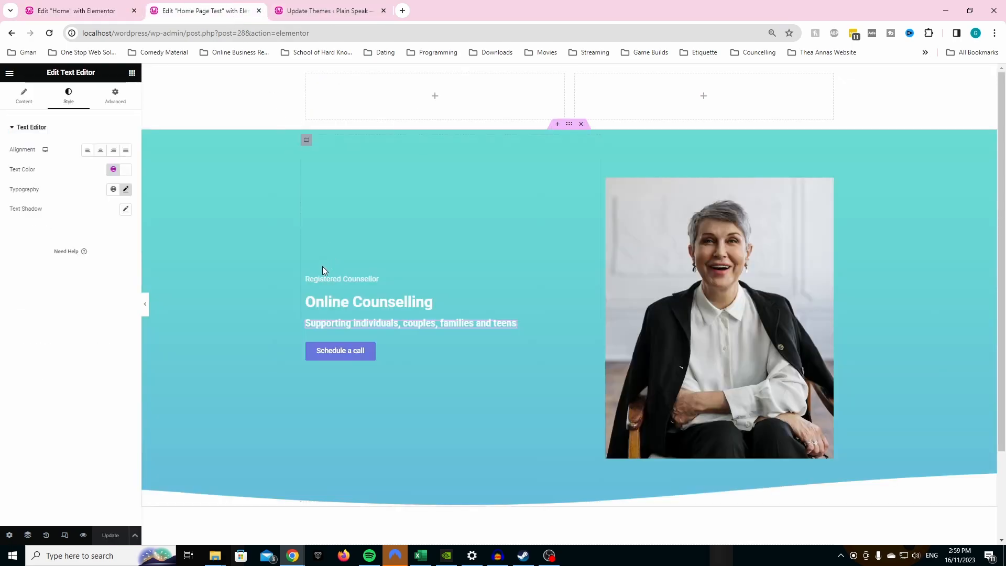
{"action": "left_click", "coordinate": [77, 10]}
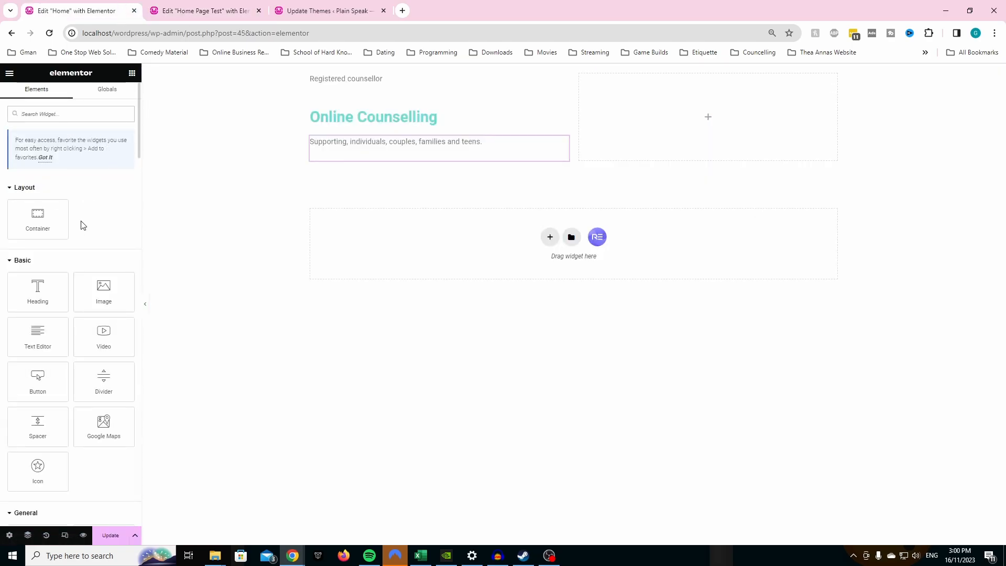
{"action": "left_click_drag", "start_coordinate": [34, 384], "coordinate": [418, 161]}
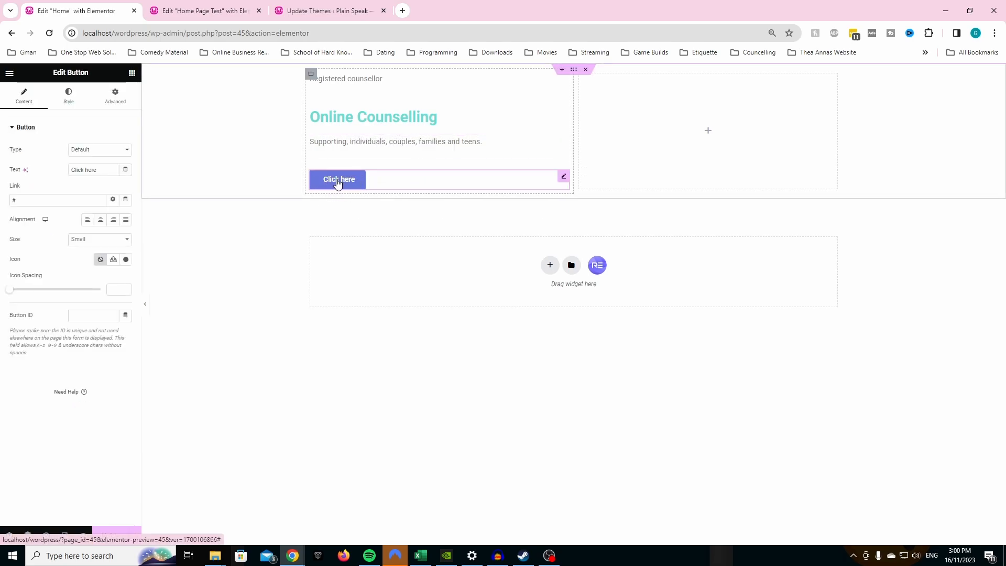
- Review the site's Global Colors, including the Accent color, in the Site Settings and return to the page's widget list
{"action": "left_click", "coordinate": [10, 74]}
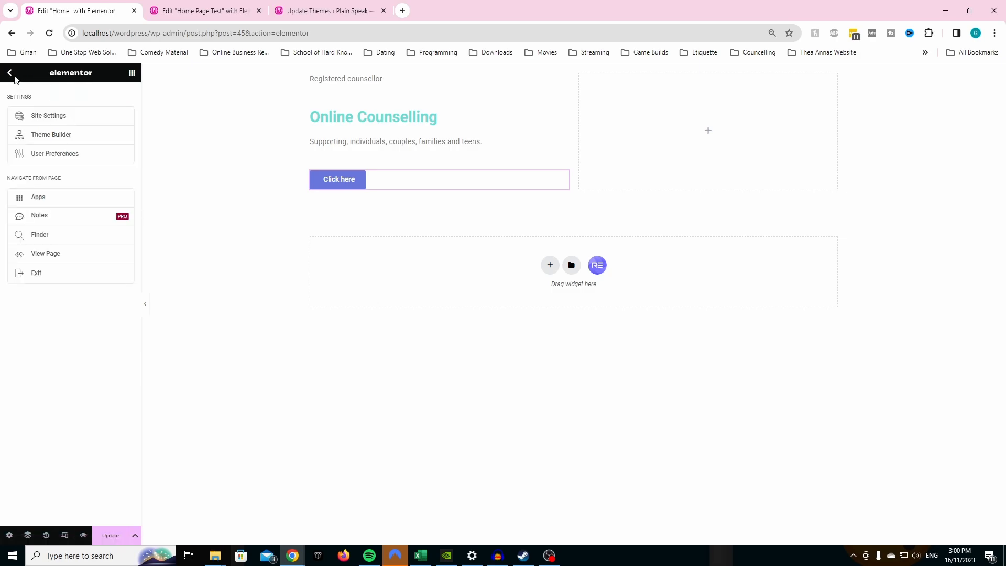
{"action": "left_click", "coordinate": [24, 120]}
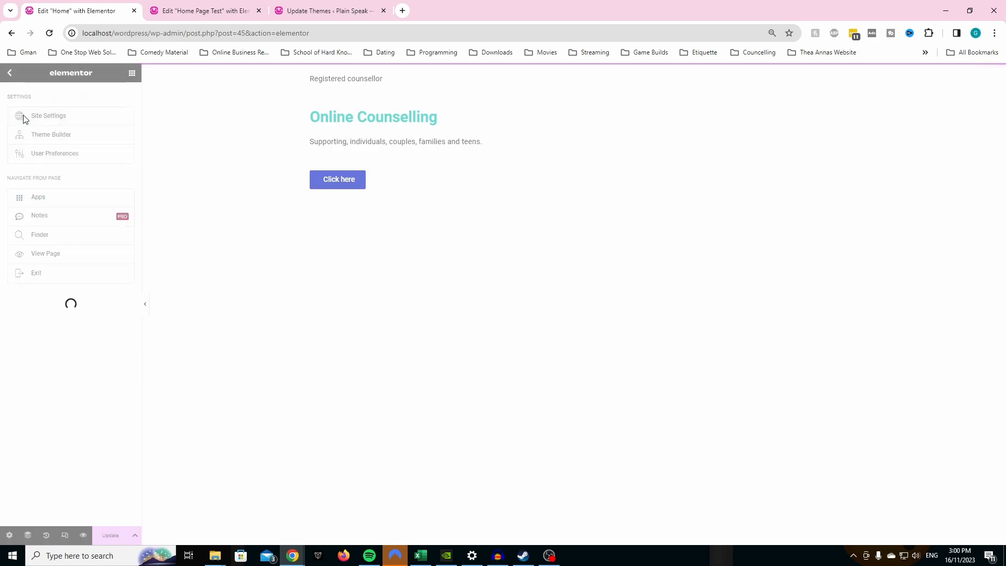
{"action": "left_click", "coordinate": [37, 118]}
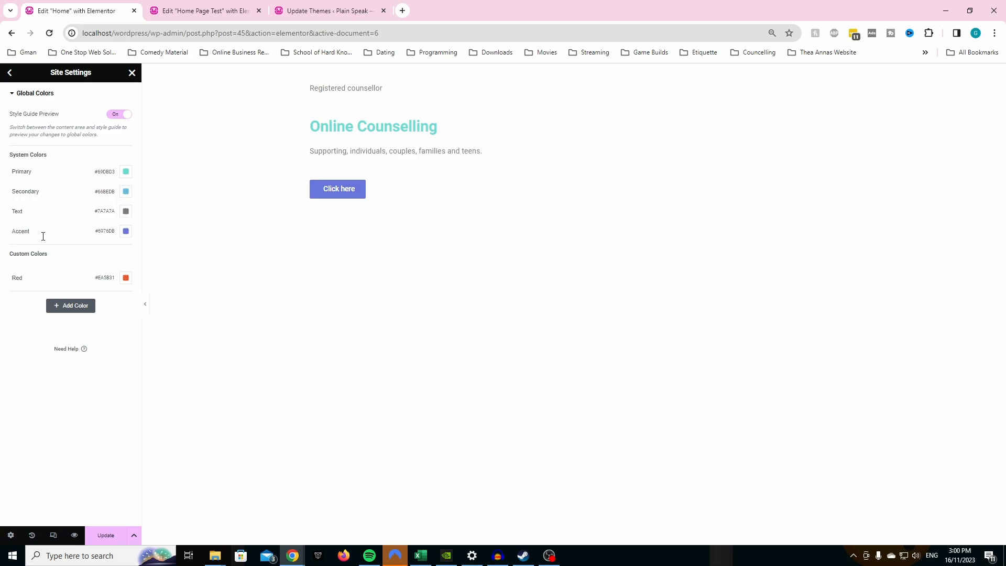
{"action": "mouse_move", "coordinate": [99, 231]}
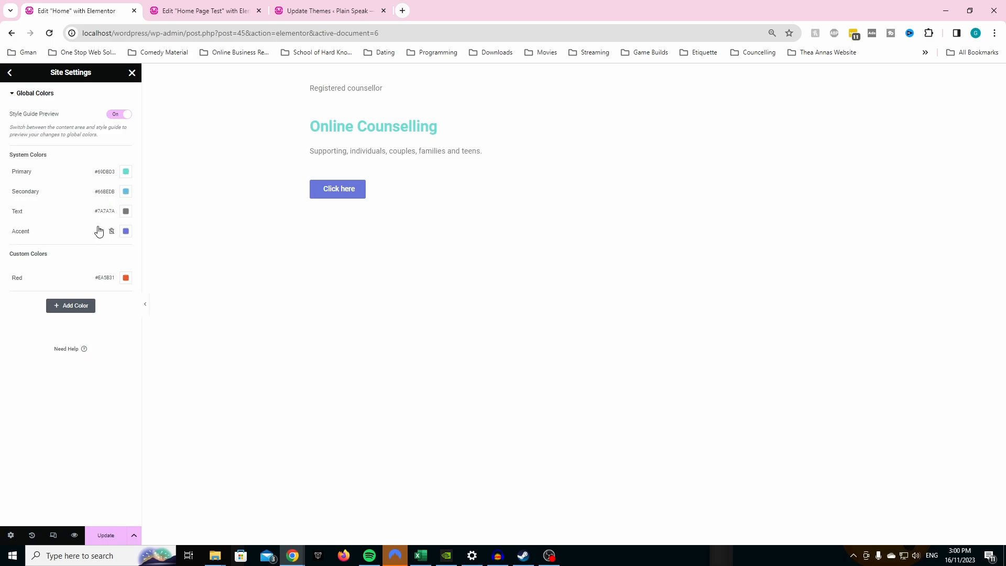
{"action": "left_click", "coordinate": [10, 73]}
{"action": "left_click", "coordinate": [132, 73]}
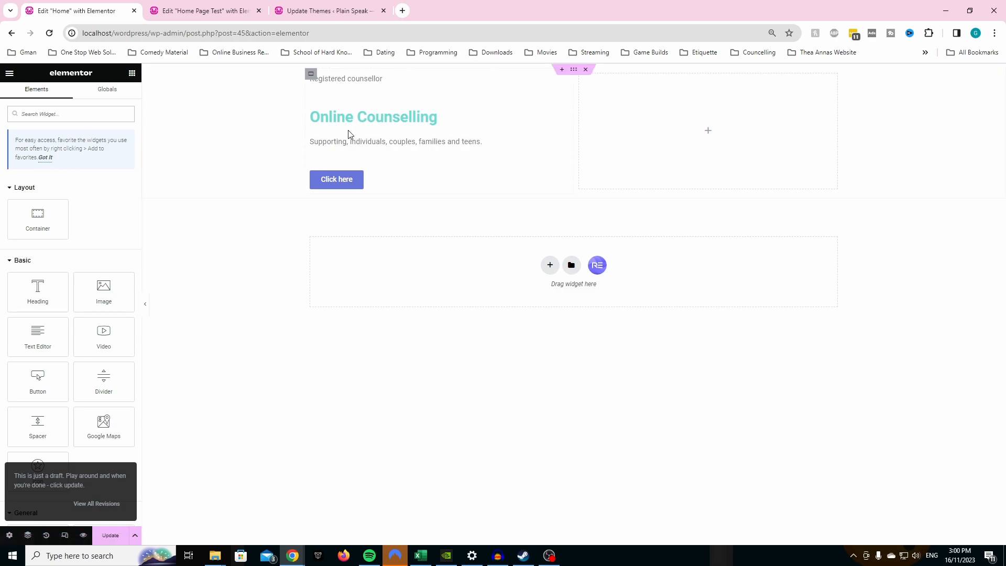
- Check the hero image on the Home Page Test page and add an Image widget to the Home page's empty column
{"action": "left_click", "coordinate": [240, 8]}
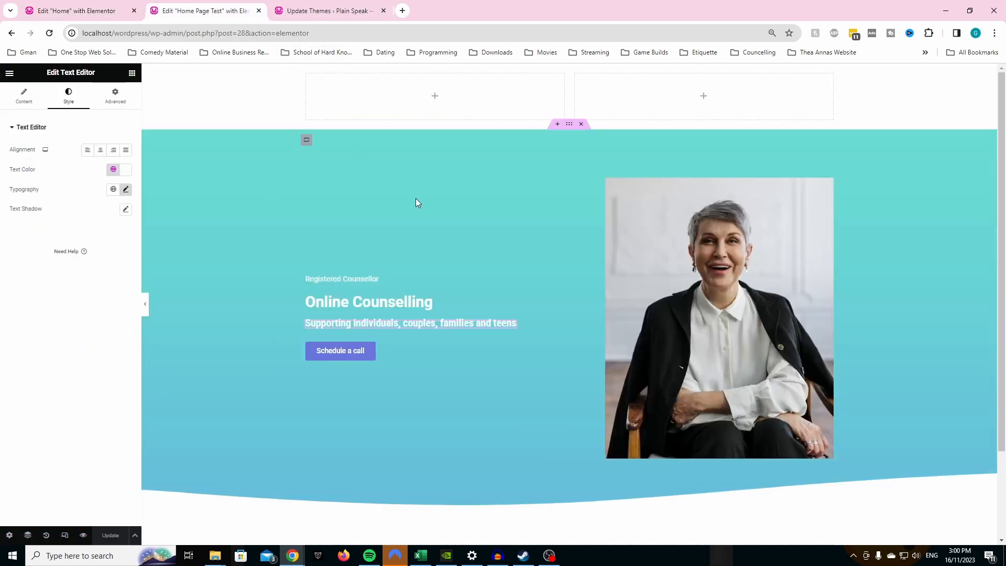
{"action": "left_click", "coordinate": [117, 4]}
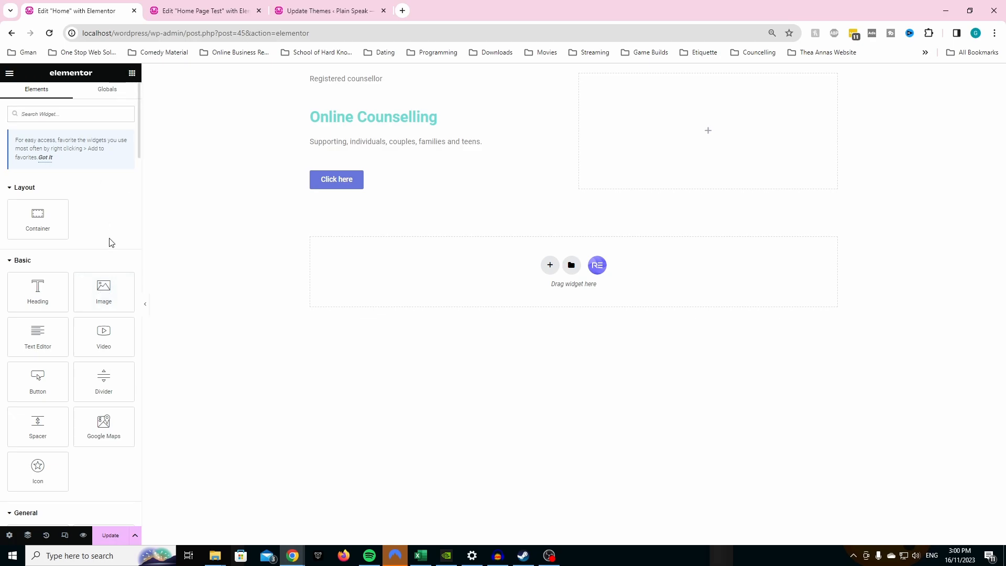
{"action": "left_click_drag", "start_coordinate": [104, 289], "coordinate": [649, 135]}
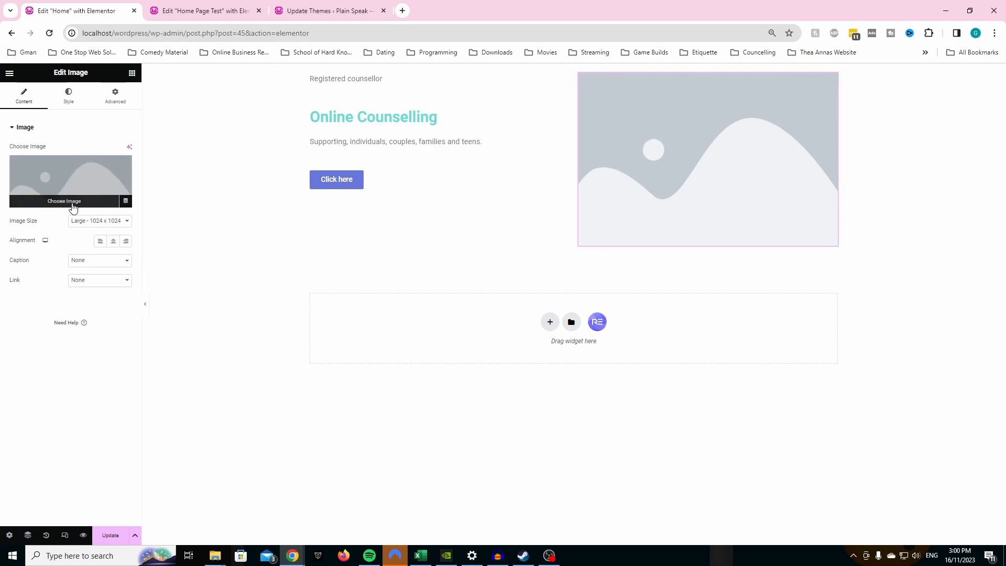
- Switch to the Images folder in File Explorer and extract the All Images zip archive to the suggested All Images folder
{"action": "mouse_move", "coordinate": [216, 555]}
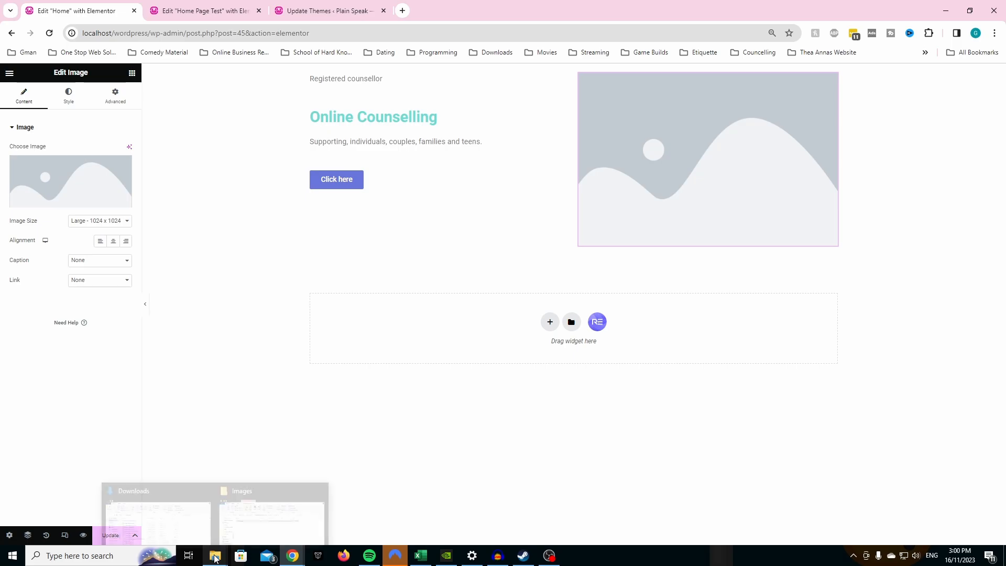
{"action": "left_click", "coordinate": [238, 540]}
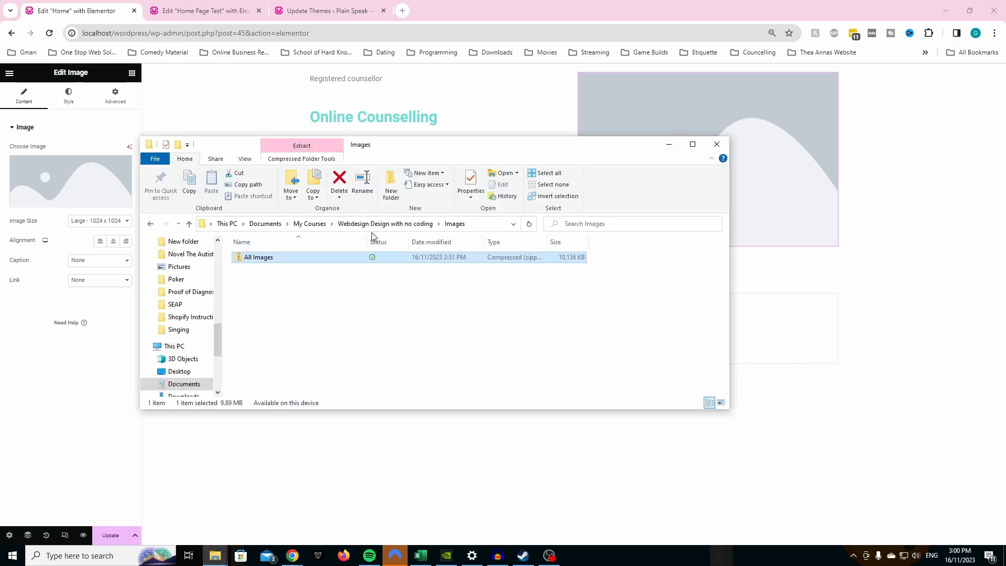
{"action": "right_click", "coordinate": [256, 258]}
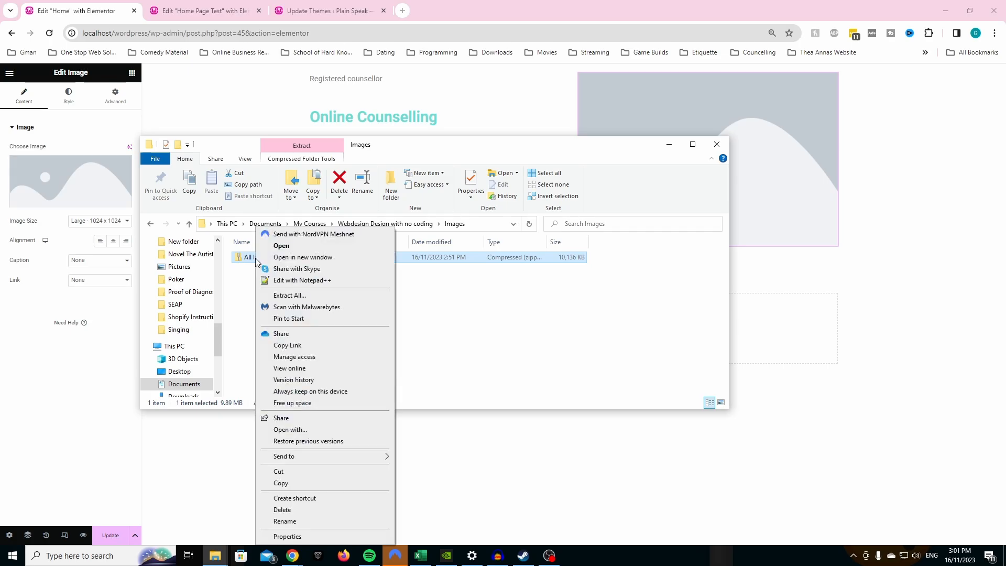
{"action": "left_click", "coordinate": [290, 297]}
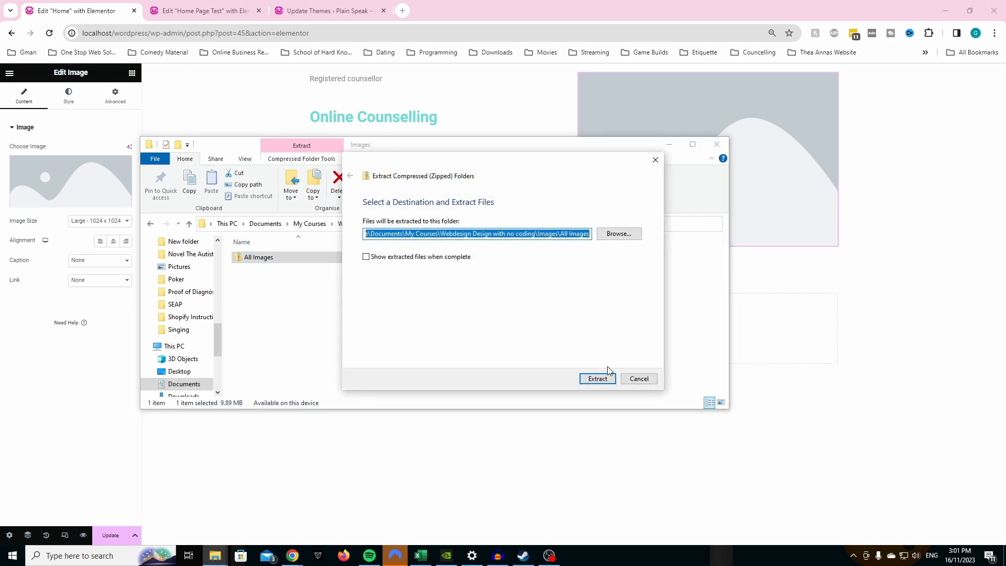
{"action": "left_click", "coordinate": [598, 379]}
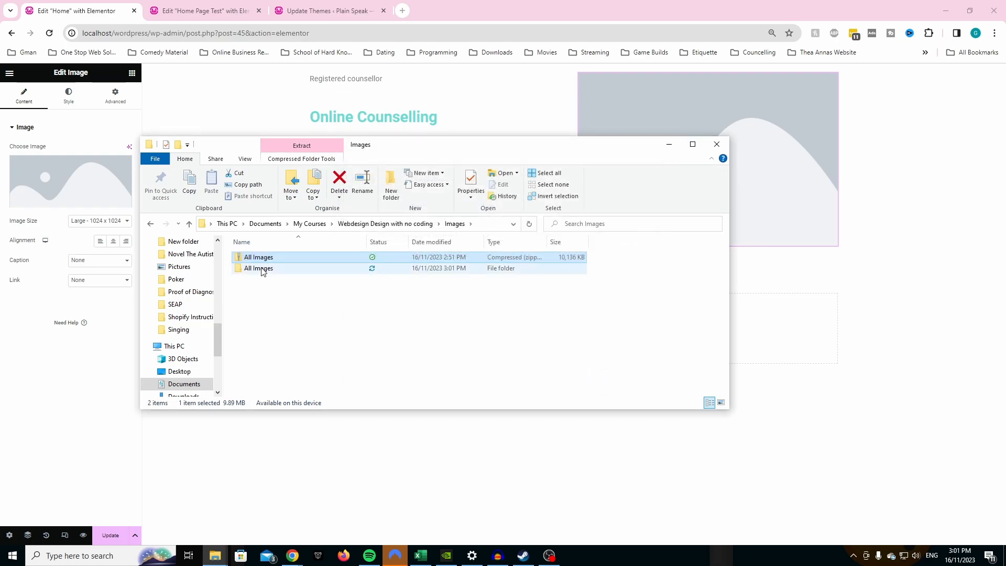
- Open the Unsplash Images folder within the extracted All Images folder and preview pexels-cottonbro-studio-4098274
{"action": "left_click", "coordinate": [262, 270]}
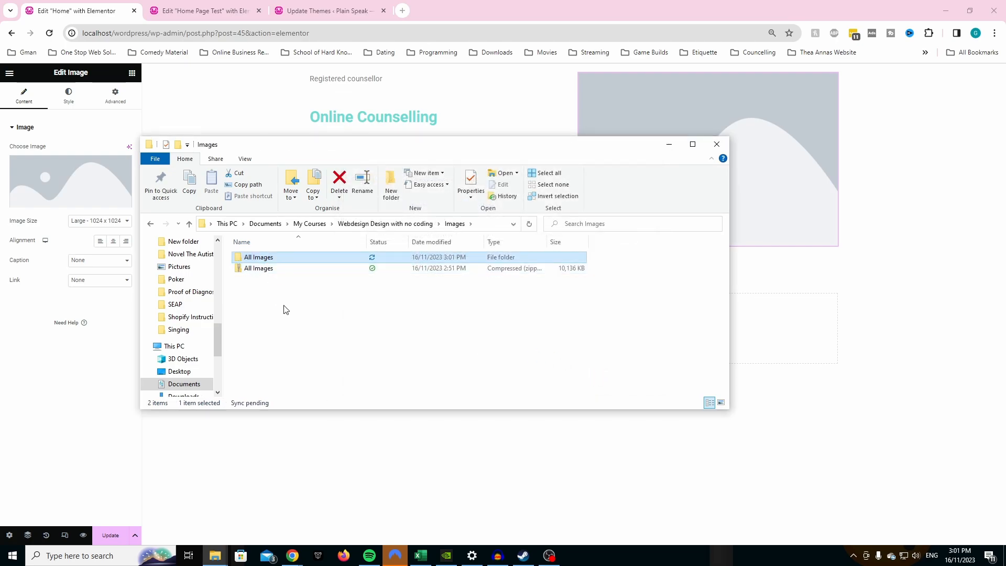
{"action": "double_click", "coordinate": [270, 259]}
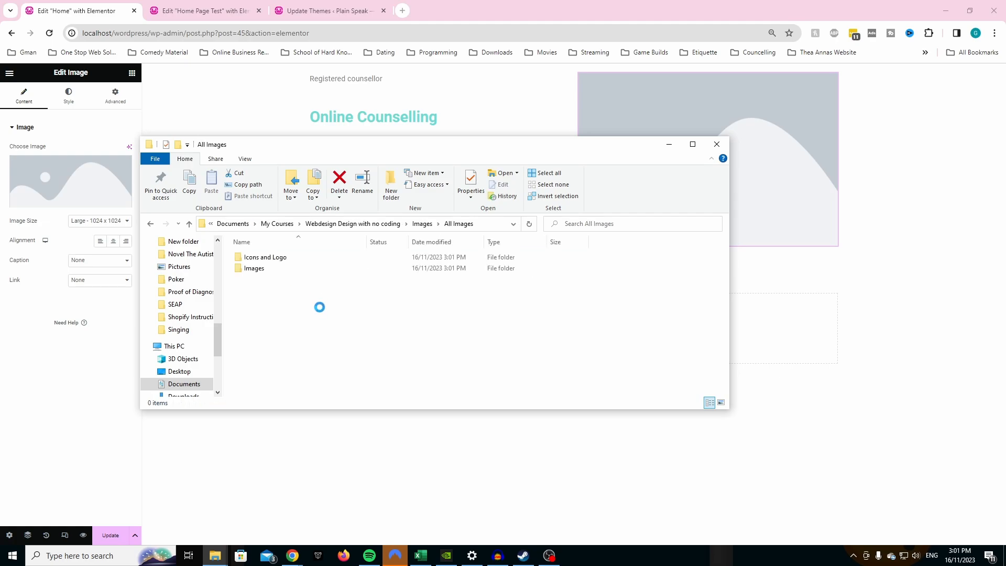
{"action": "double_click", "coordinate": [255, 268]}
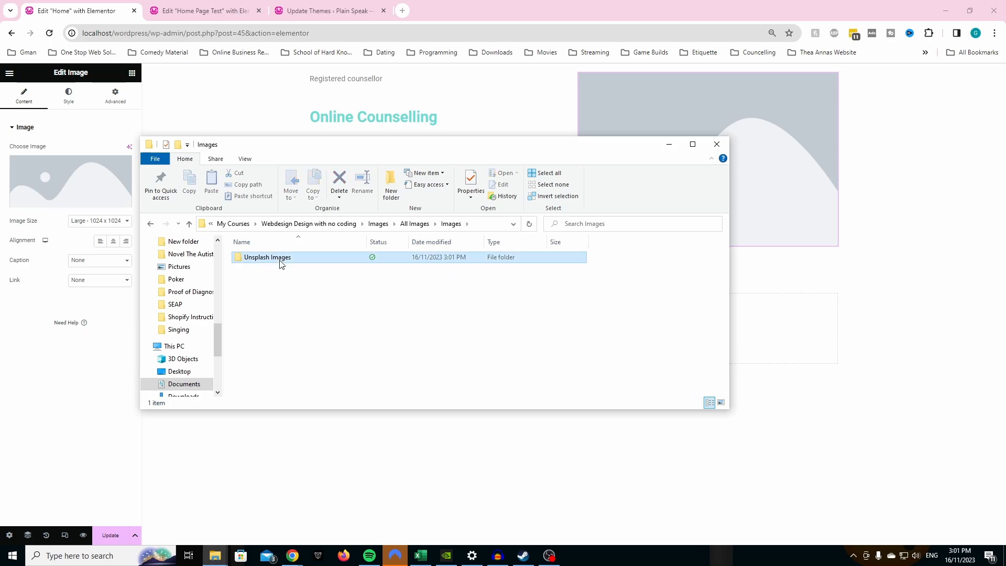
{"action": "double_click", "coordinate": [280, 258]}
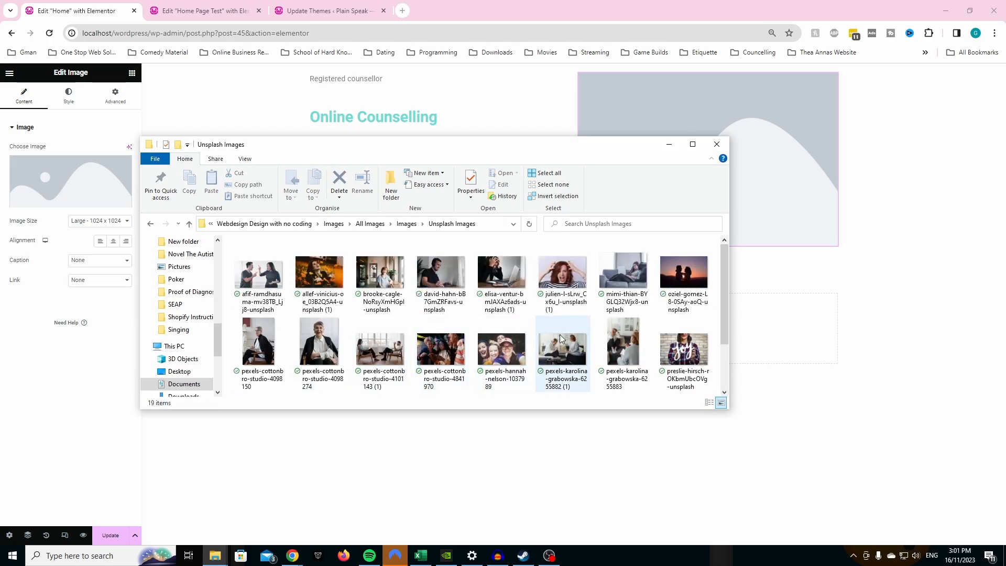
{"action": "left_click", "coordinate": [325, 363]}
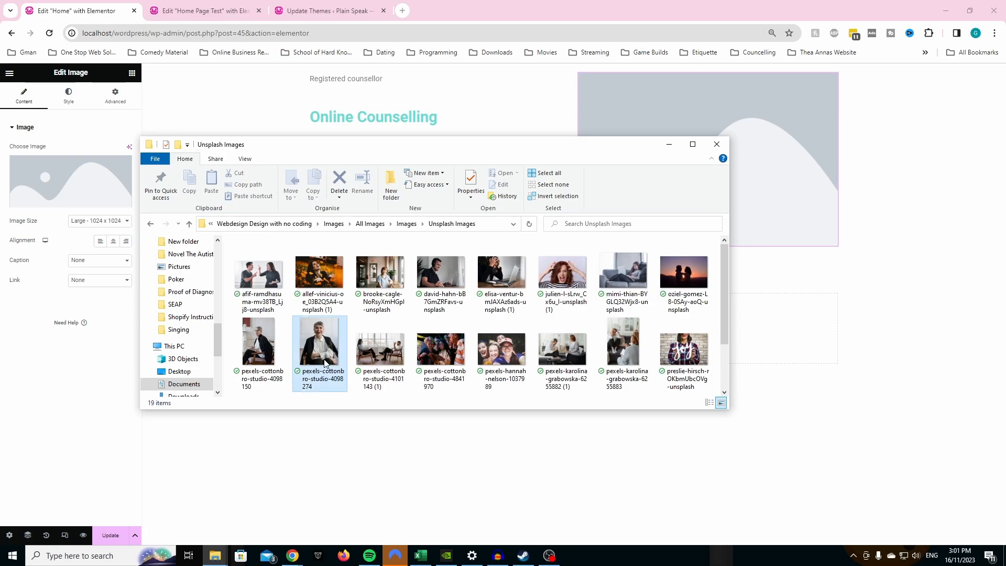
{"action": "double_click", "coordinate": [326, 359]}
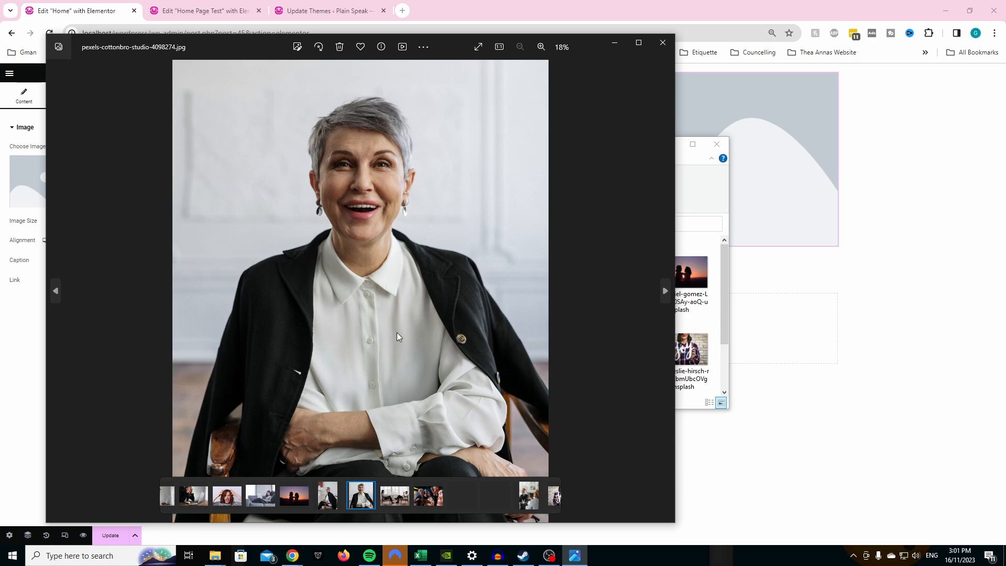
{"action": "left_click", "coordinate": [663, 43]}
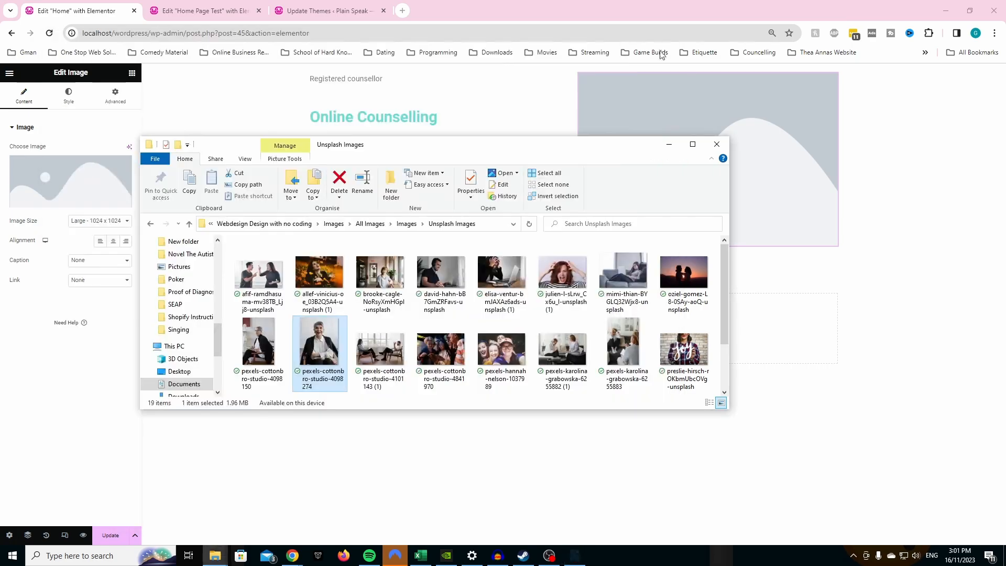
- Put the File Explorer window away and upload pexels-cottonbro-studio-4098274 from the Unsplash Images folder for the Home page's Image widget
{"action": "left_click", "coordinate": [678, 145]}
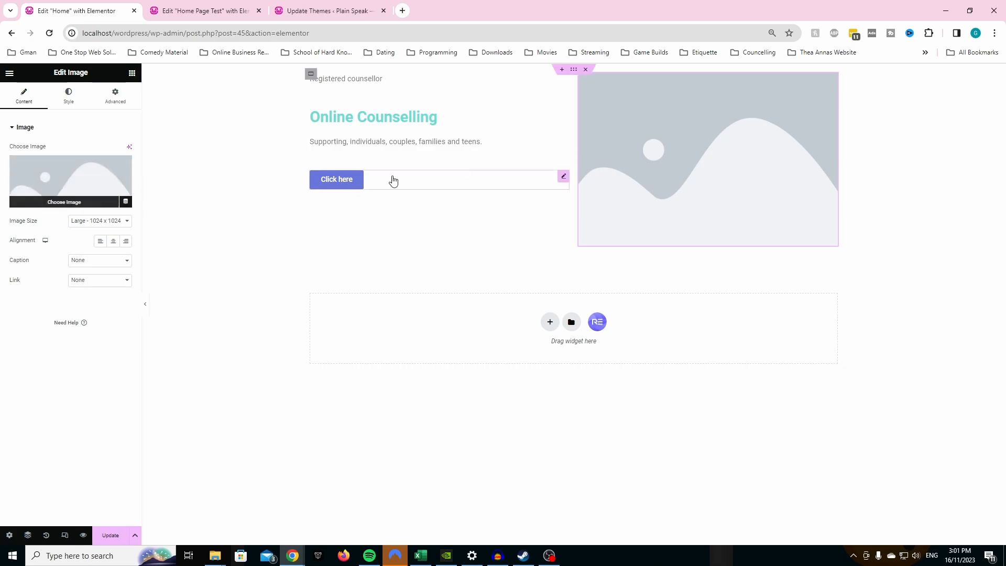
{"action": "left_click", "coordinate": [67, 203]}
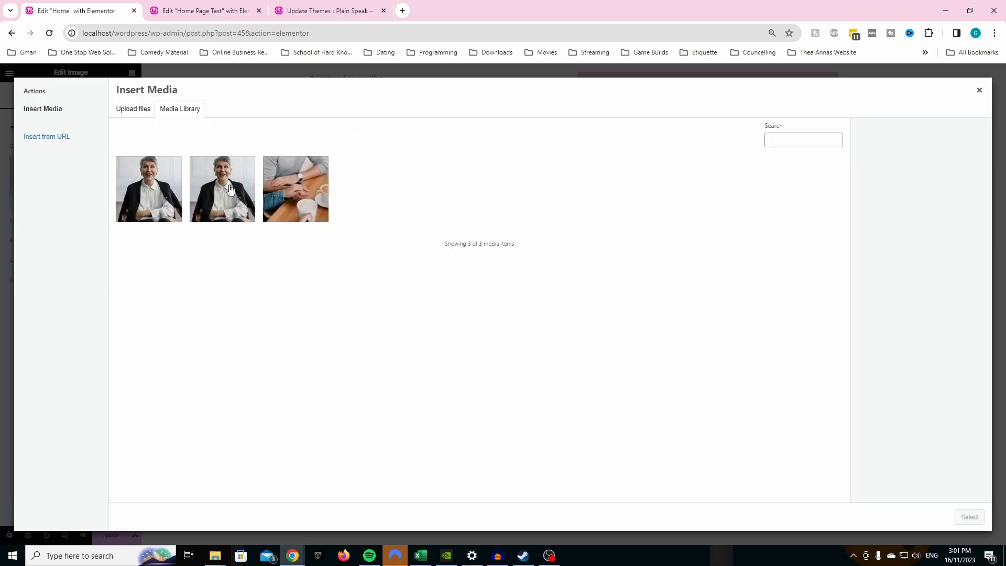
{"action": "left_click", "coordinate": [134, 110]}
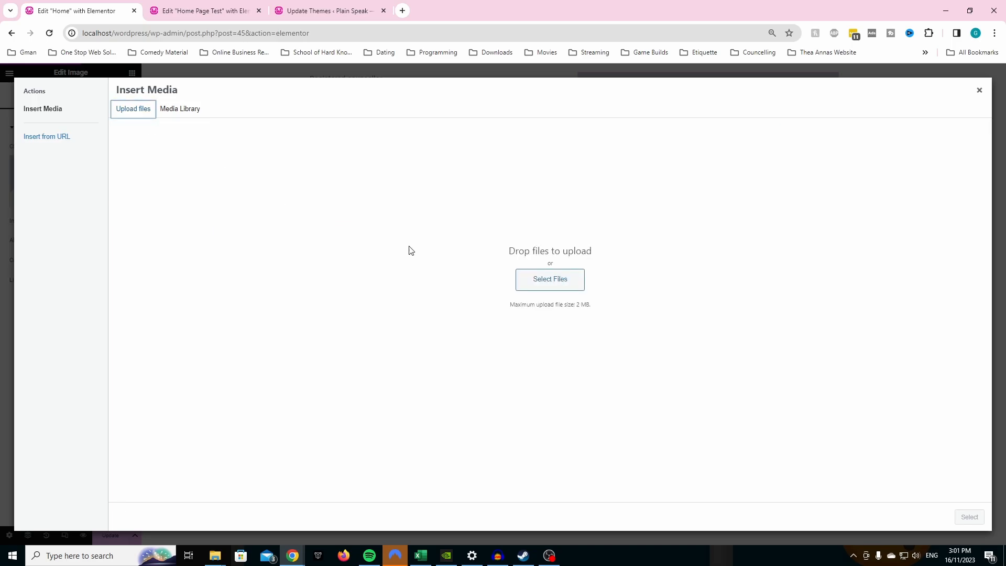
{"action": "left_click", "coordinate": [544, 282]}
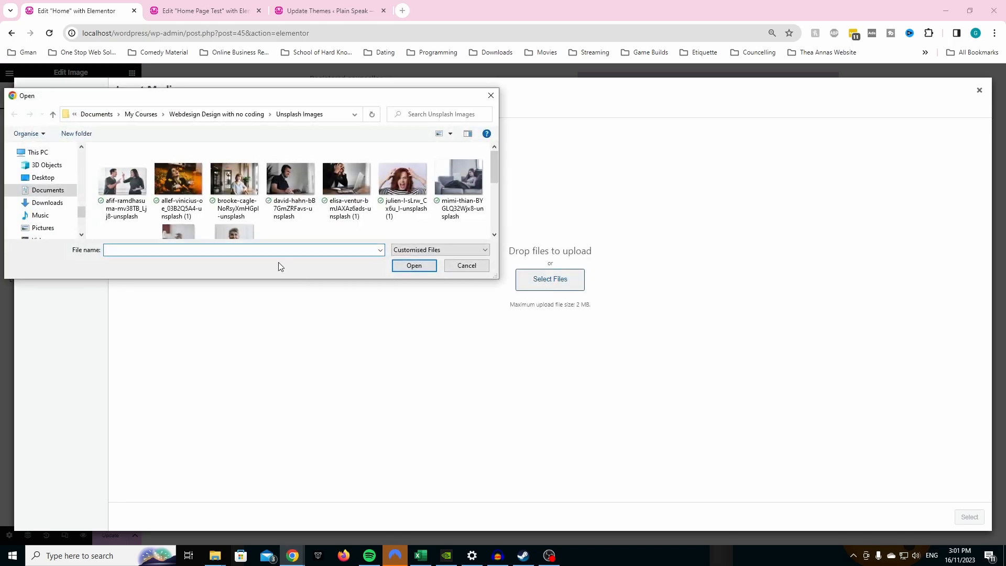
{"action": "key", "text": "Escape"}
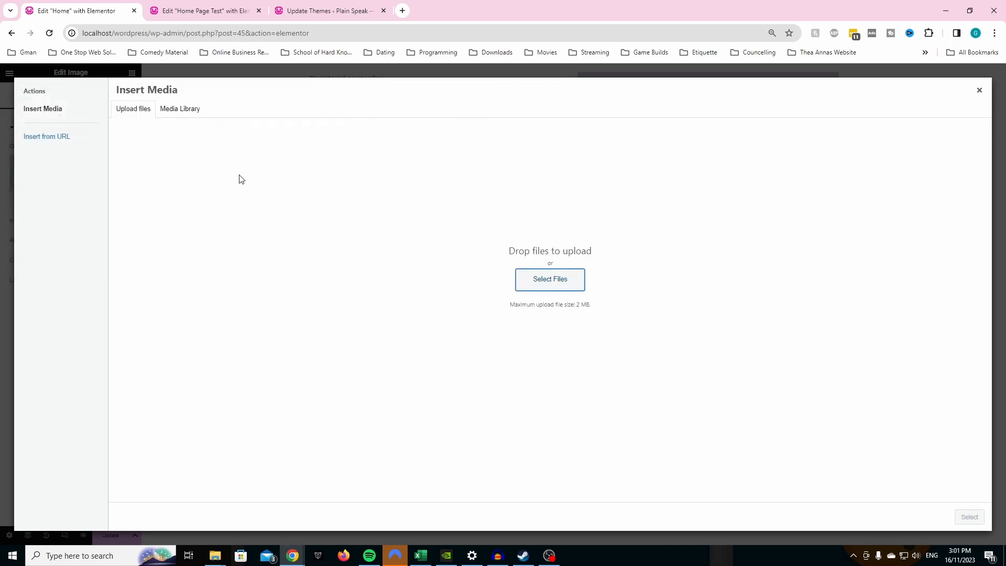
{"action": "left_click", "coordinate": [537, 282]}
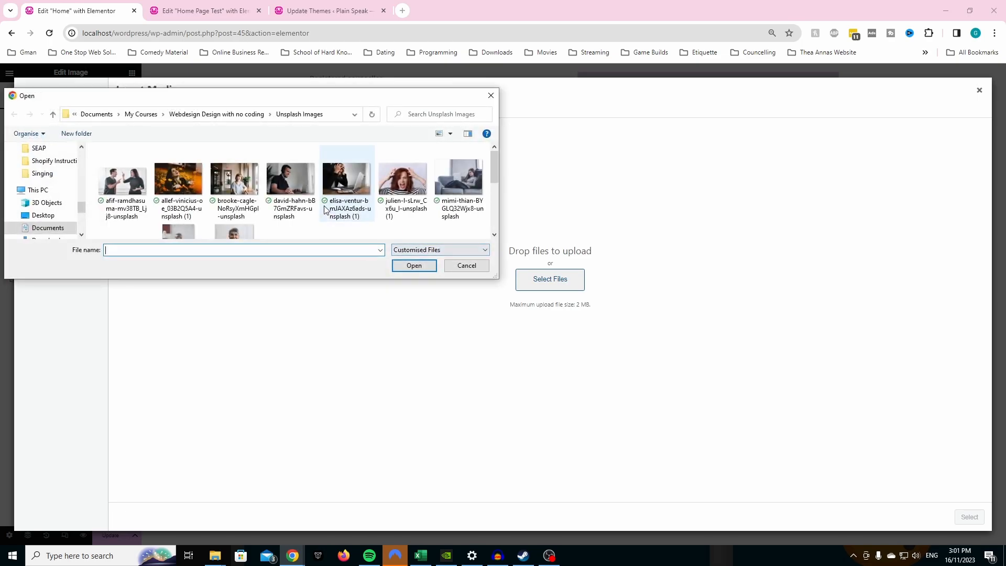
{"action": "left_click", "coordinate": [231, 218]}
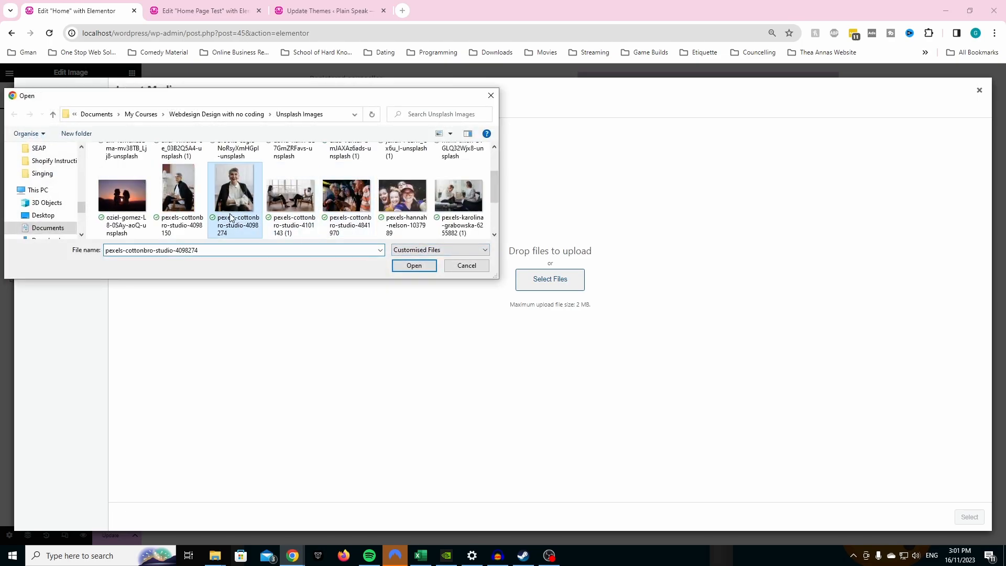
{"action": "left_click", "coordinate": [414, 266]}
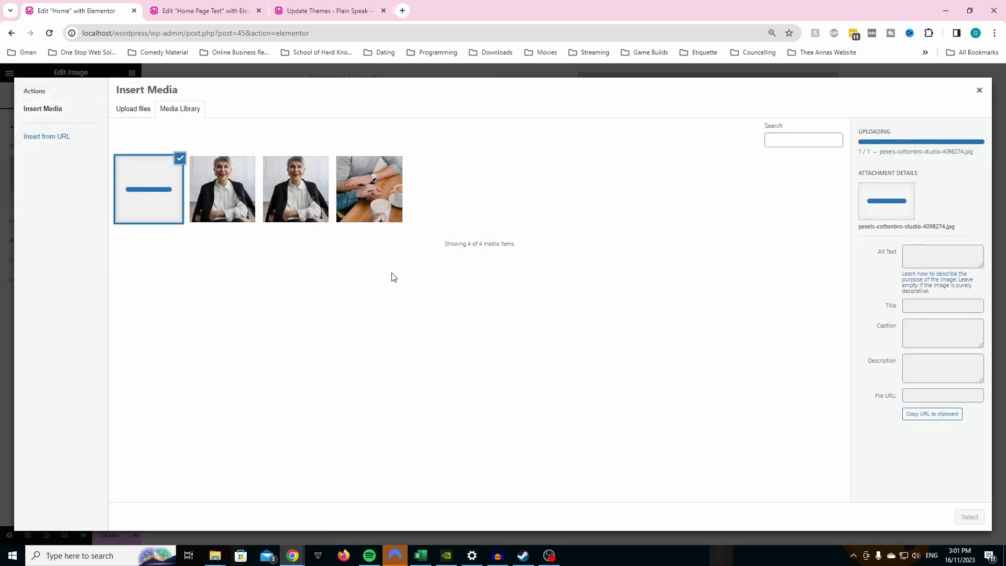
- Insert the newly uploaded pexels-cottonbro-studio-4098274 portrait from the Media Library into the Image widget
{"action": "left_click", "coordinate": [295, 197]}
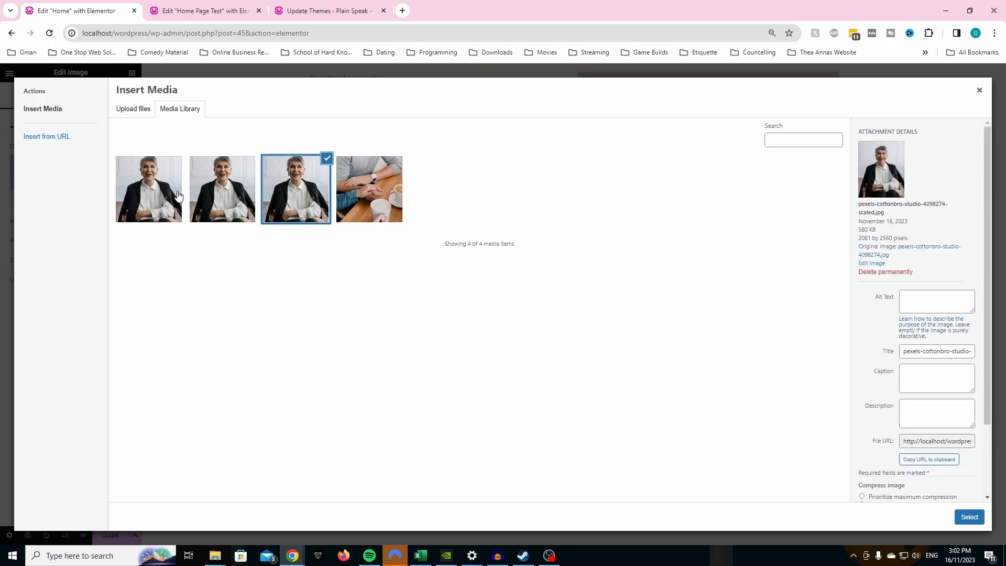
{"action": "left_click", "coordinate": [155, 196]}
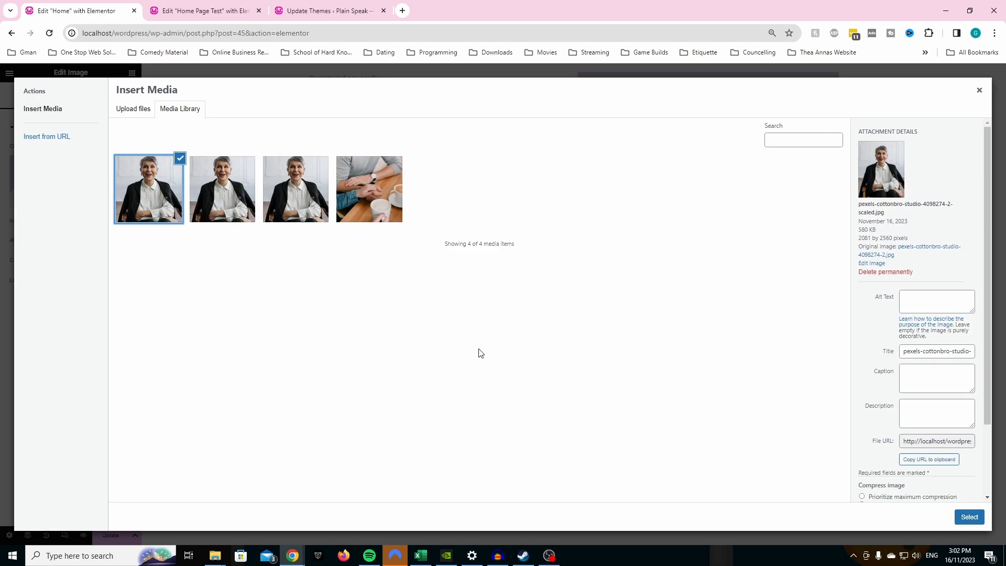
{"action": "left_click", "coordinate": [969, 517]}
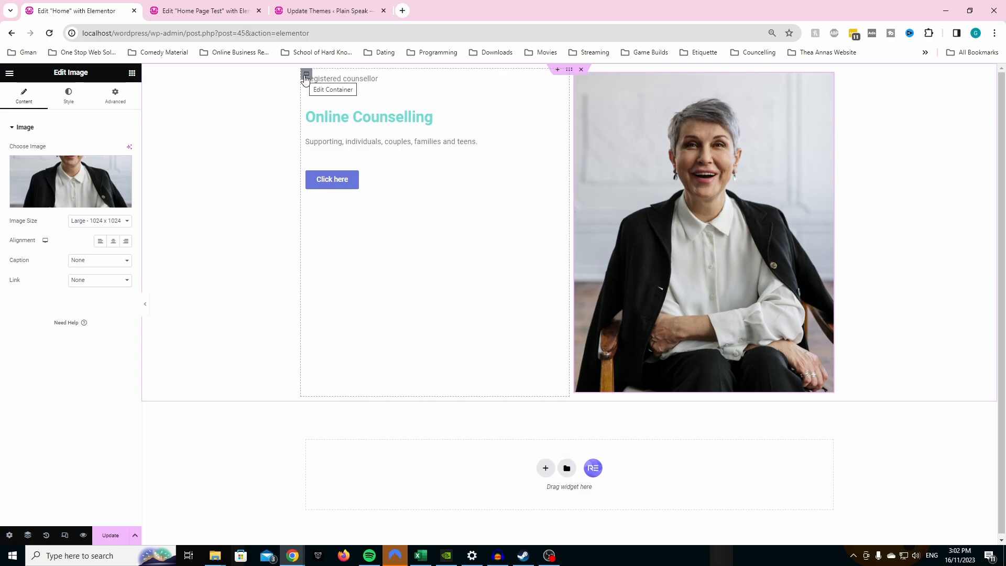
- Set Justify Content to center for the inner container holding the hero text and button
{"action": "left_click", "coordinate": [307, 74]}
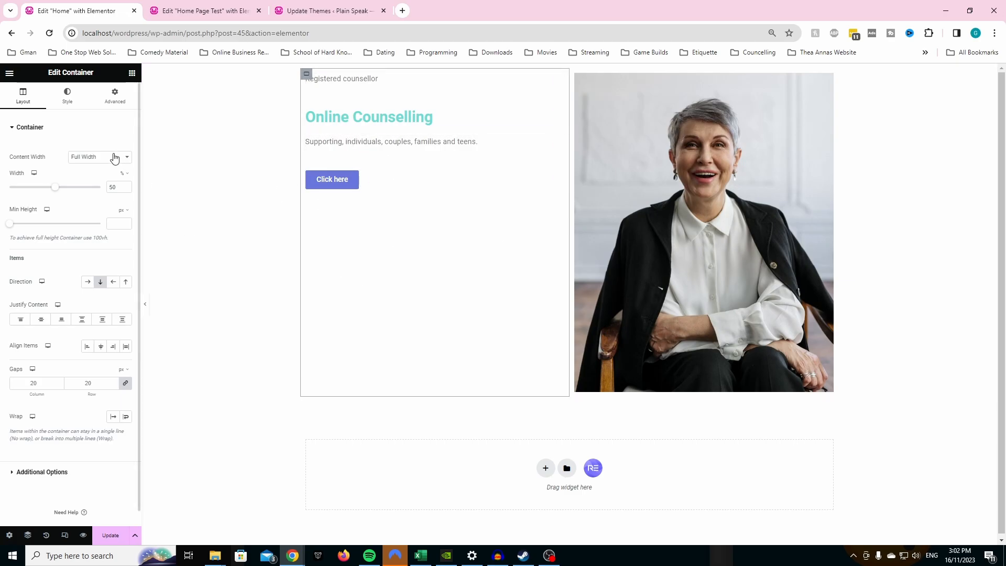
{"action": "left_click", "coordinate": [69, 98]}
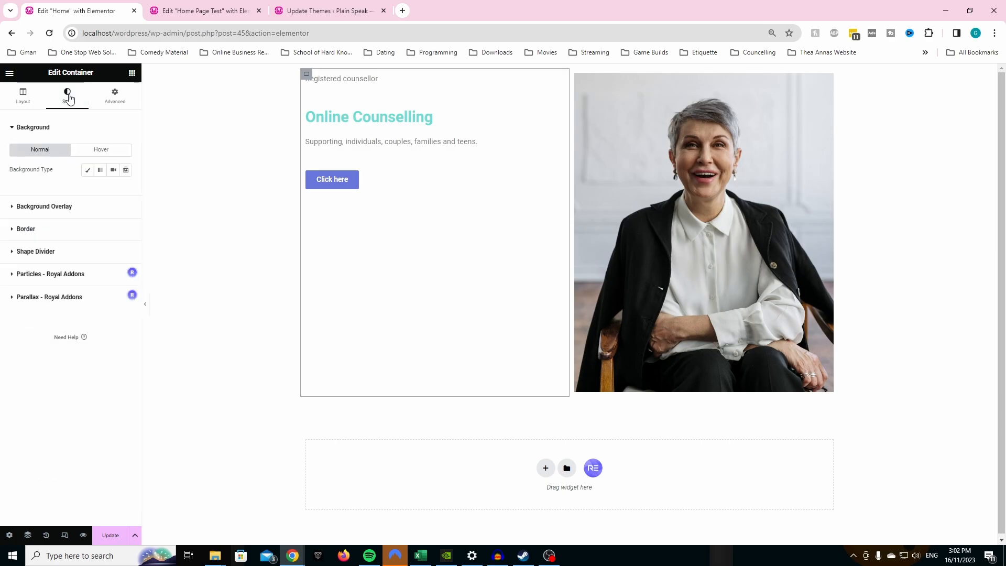
{"action": "left_click", "coordinate": [29, 98]}
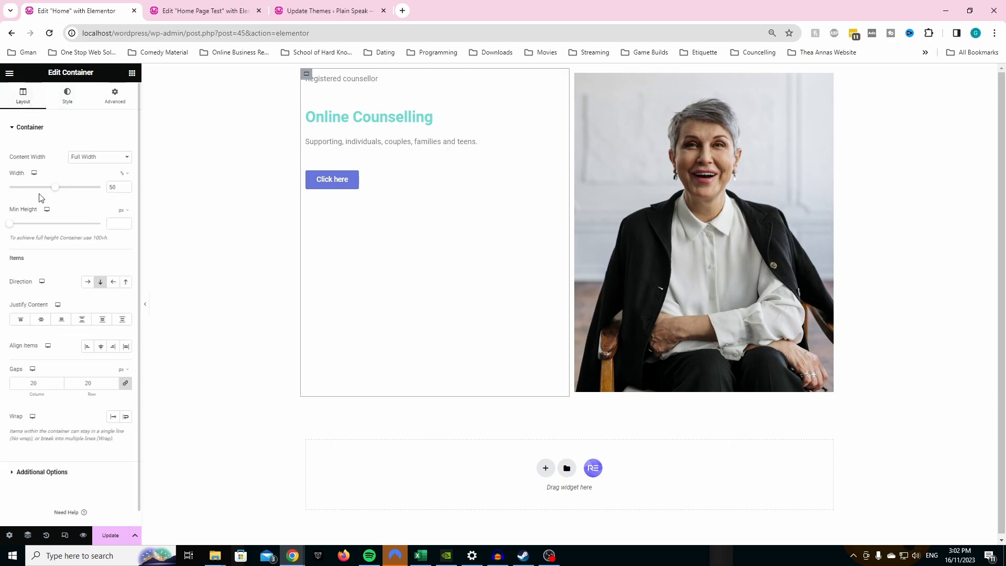
{"action": "left_click", "coordinate": [41, 320]}
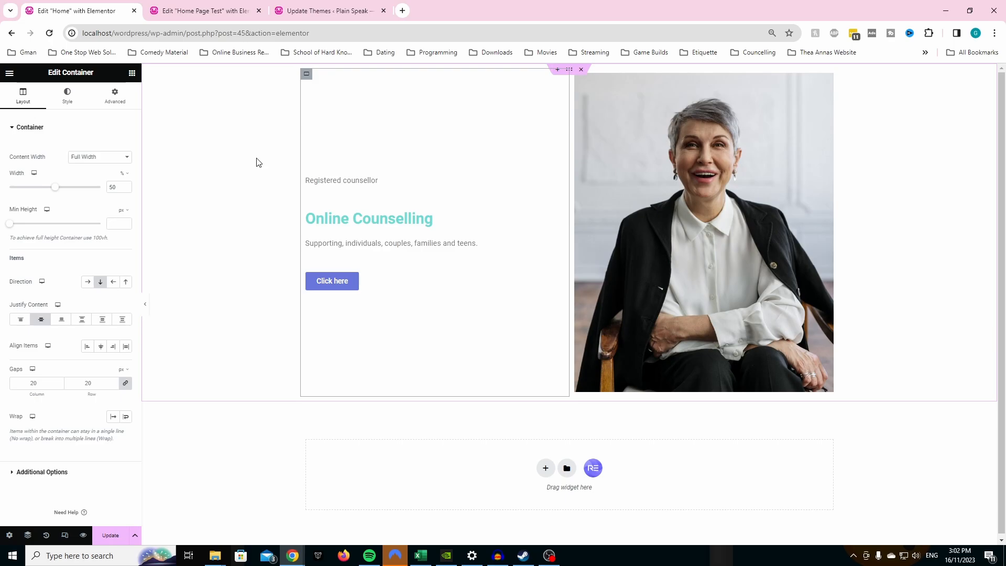
- Using the Home Page Test hero as reference, give the Home page's outer container a gradient background from global Primary to Secondary
{"action": "left_click", "coordinate": [209, 10]}
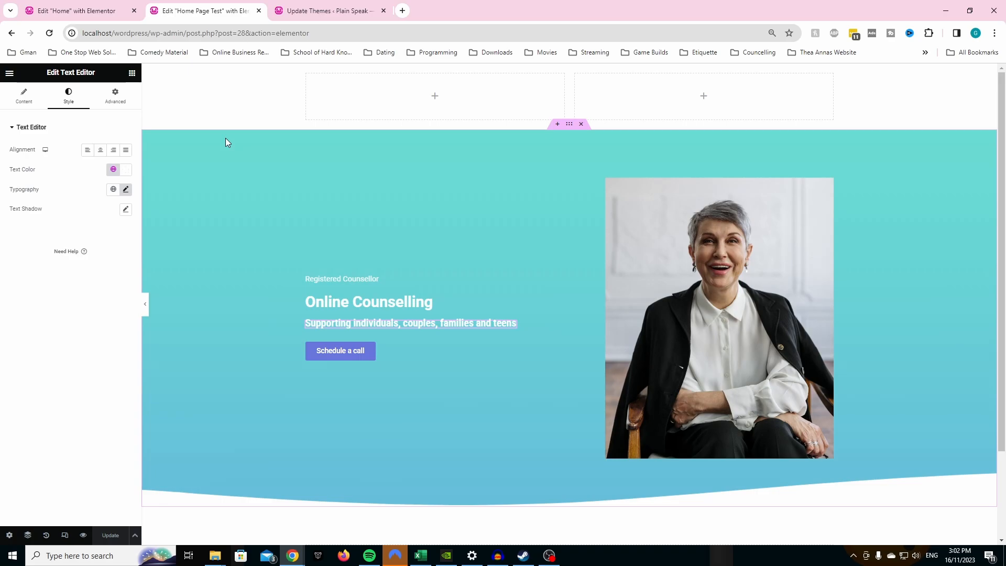
{"action": "left_click", "coordinate": [76, 11]}
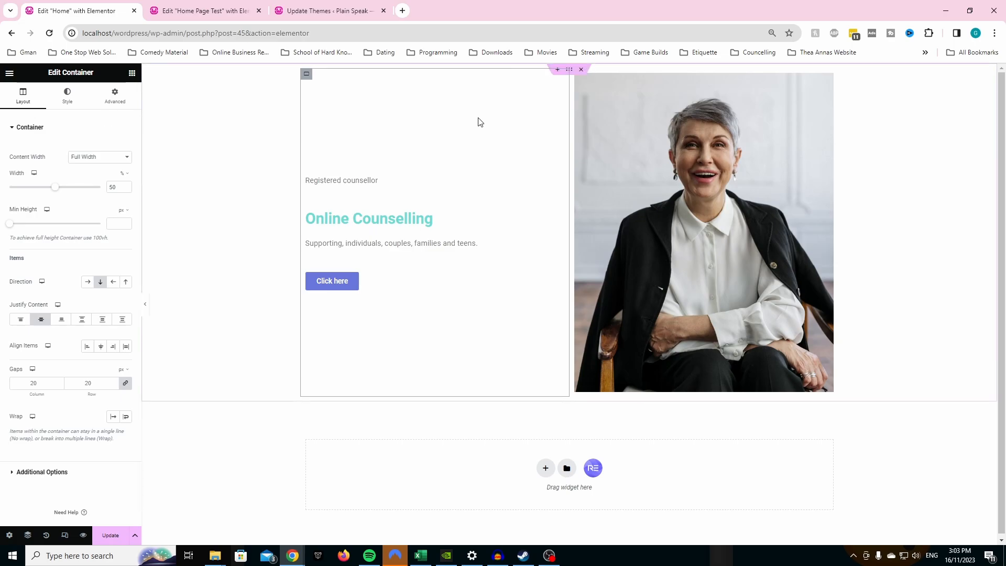
{"action": "left_click", "coordinate": [570, 72]}
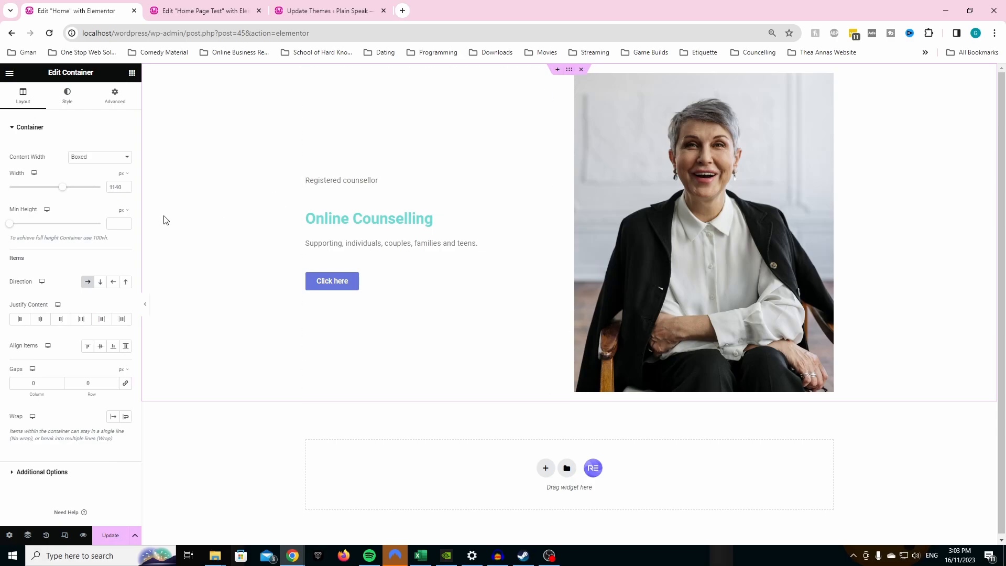
{"action": "left_click", "coordinate": [73, 108]}
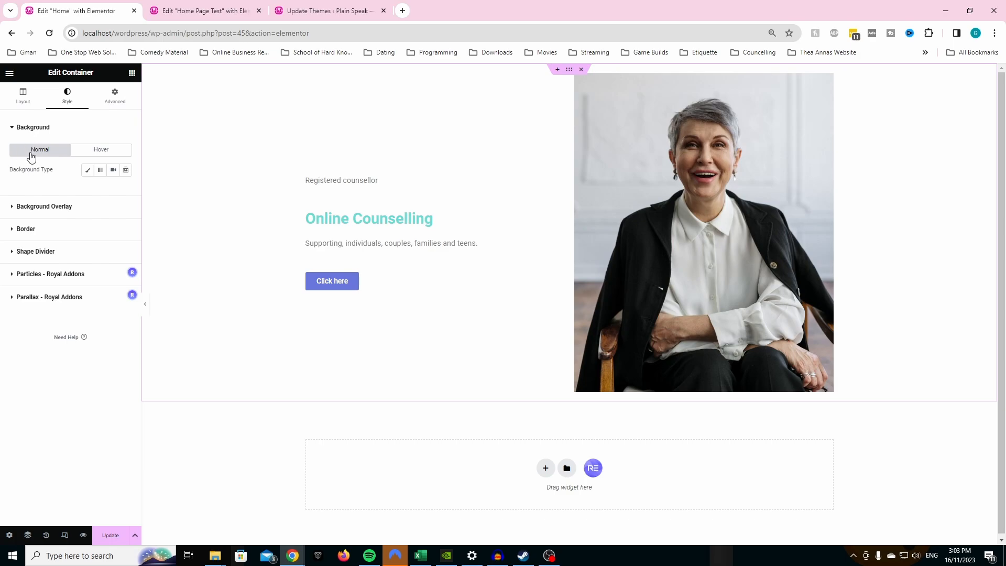
{"action": "left_click", "coordinate": [100, 171]}
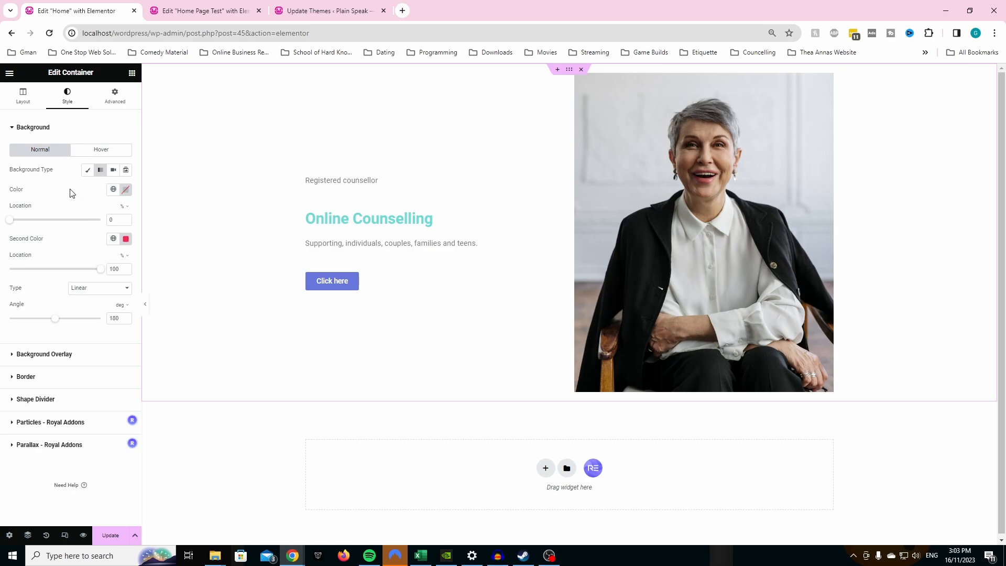
{"action": "left_click", "coordinate": [112, 192]}
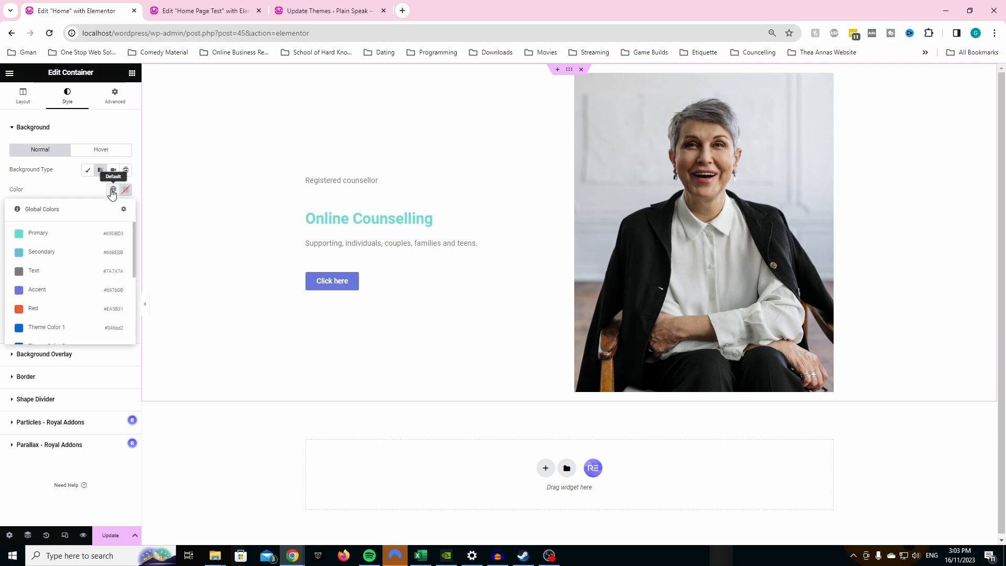
{"action": "left_click", "coordinate": [73, 237]}
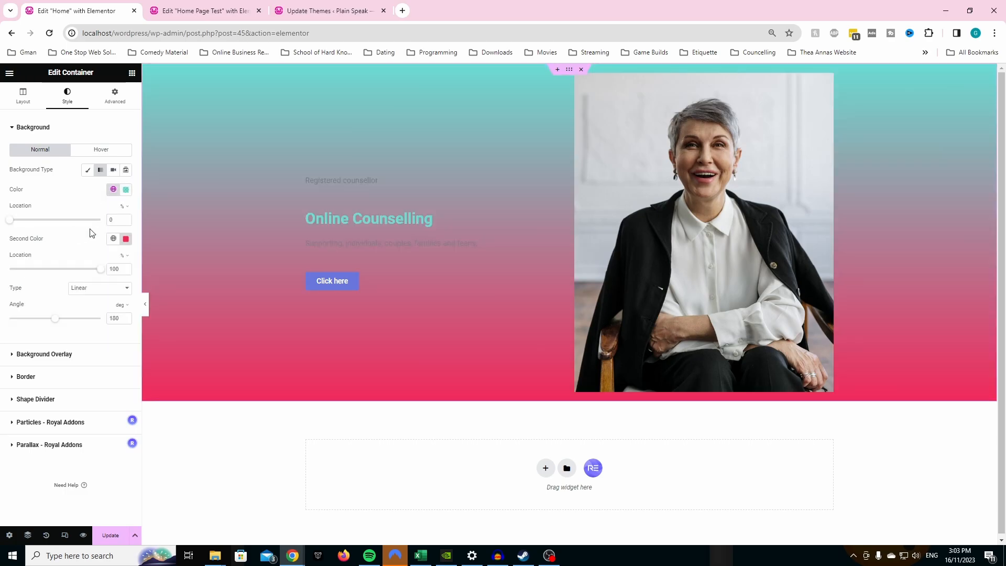
{"action": "left_click", "coordinate": [113, 242]}
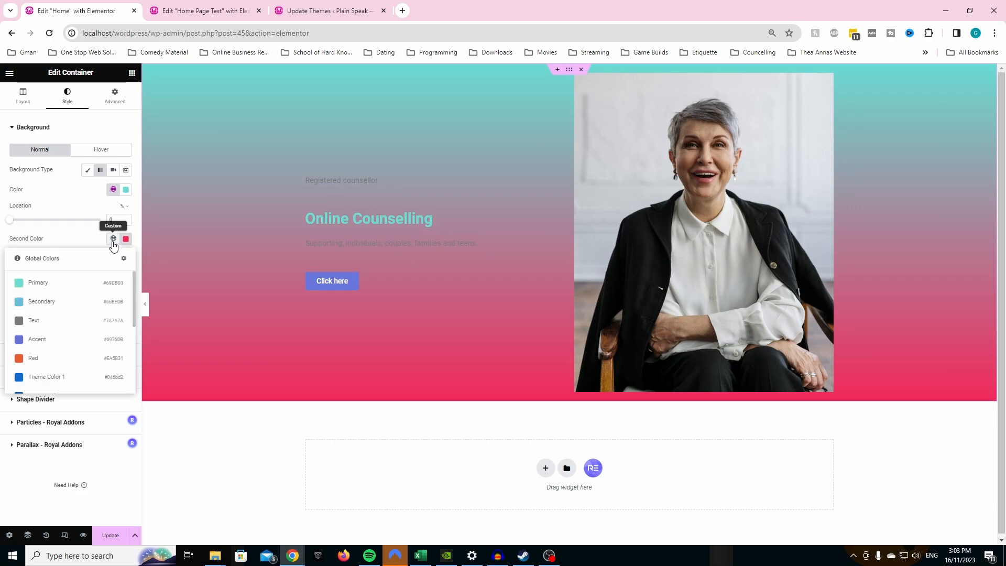
{"action": "left_click", "coordinate": [61, 297]}
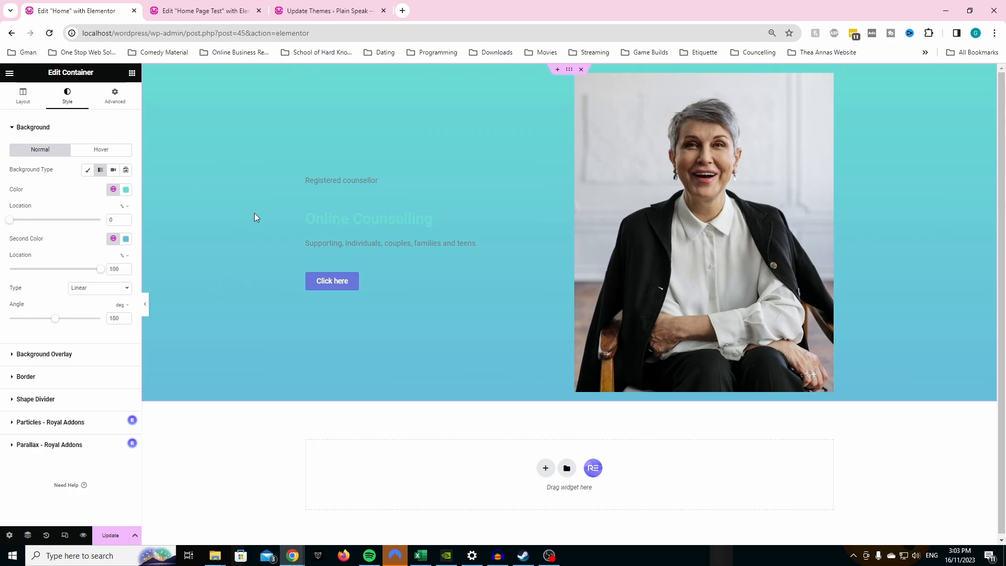
- Look up the hero container's gradient settings on Home Page Test and set the Home gradient's first color location to 31%
{"action": "left_click", "coordinate": [230, 9]}
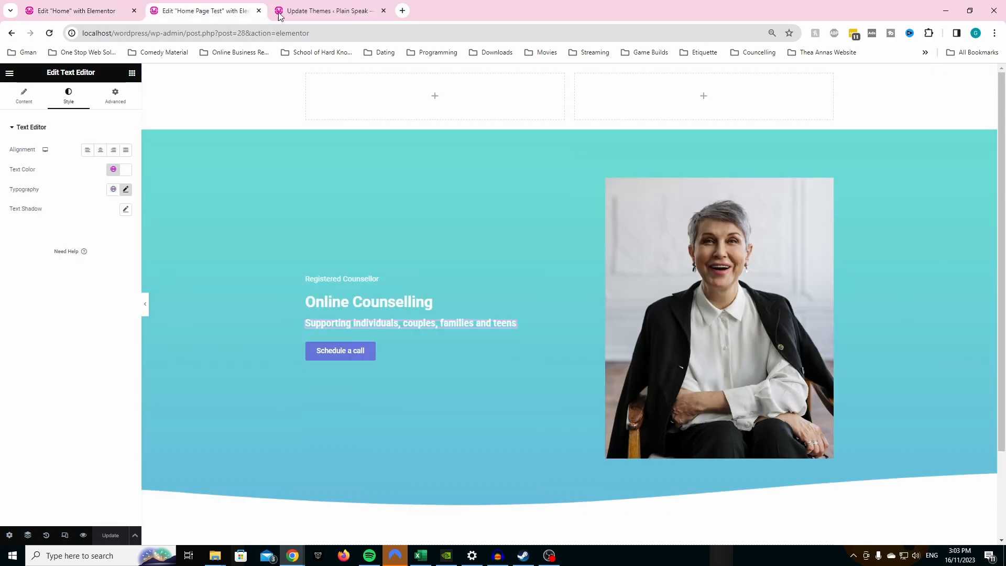
{"action": "left_click", "coordinate": [278, 12]}
{"action": "left_click", "coordinate": [204, 10]}
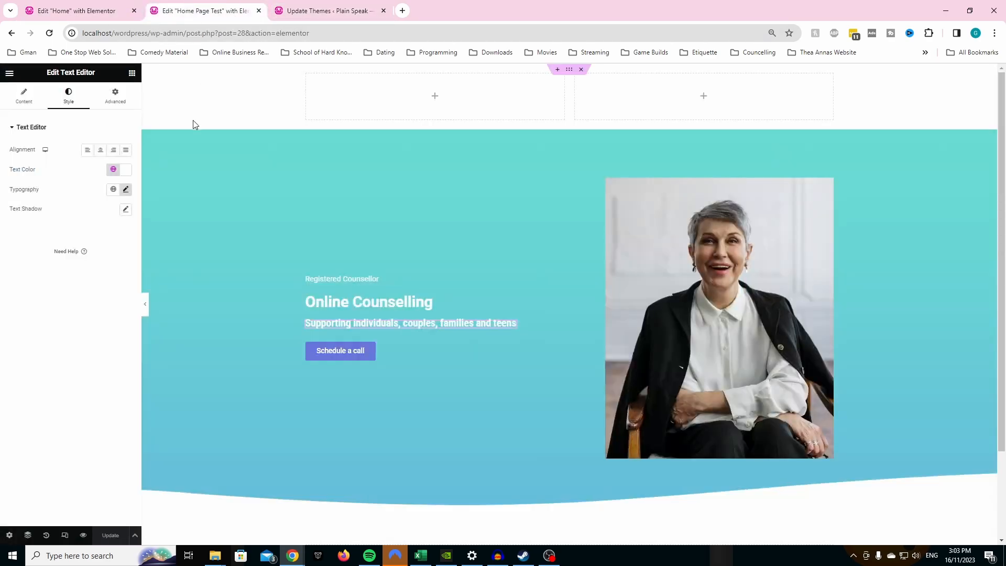
{"action": "left_click", "coordinate": [24, 102]}
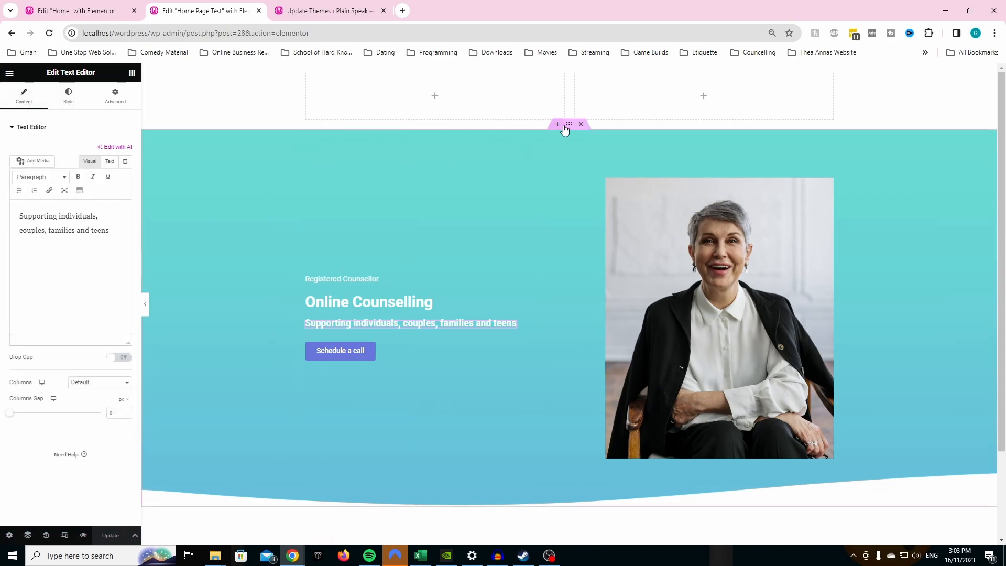
{"action": "left_click", "coordinate": [565, 128]}
{"action": "left_click", "coordinate": [68, 98]}
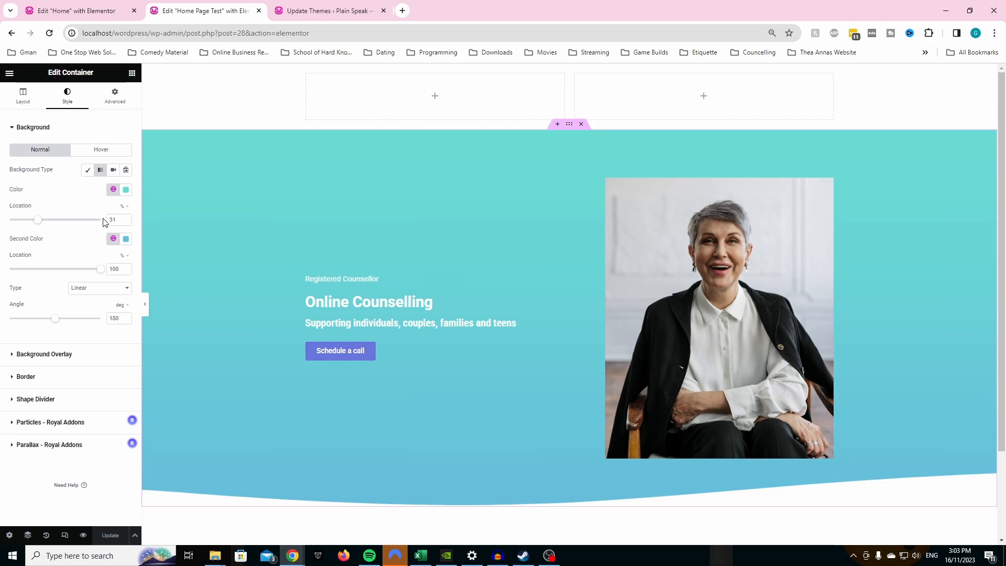
{"action": "key", "text": "ctrl+shift+Tab"}
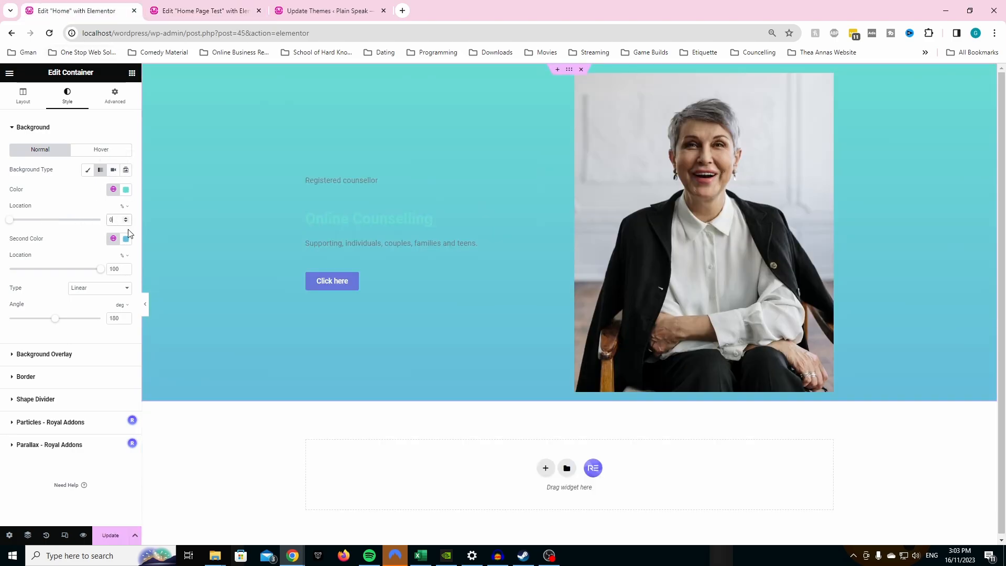
{"action": "type", "text": "31"}
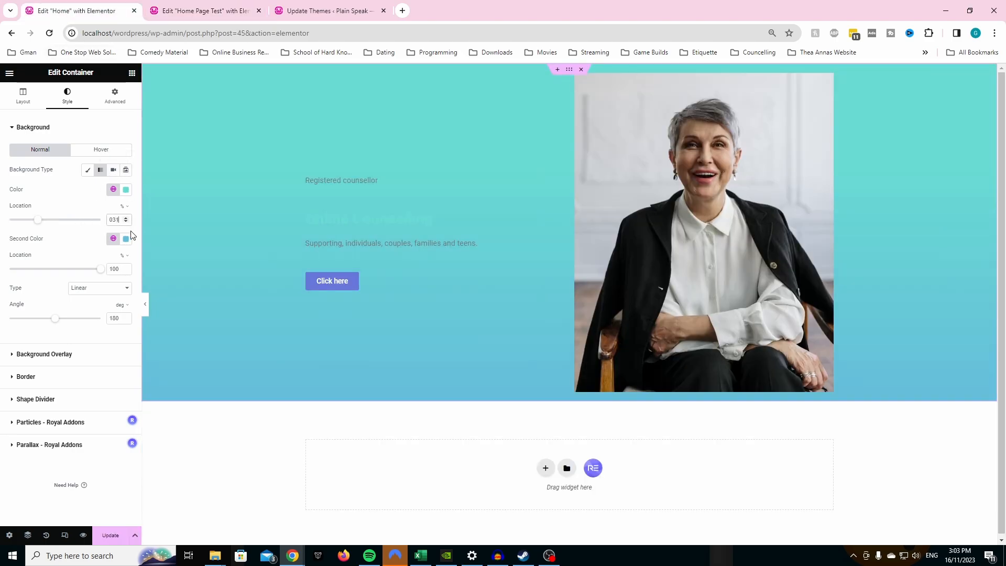
- Compare the Home hero with Home Page Test and give the Home outer container a bottom shape divider of type Waves
{"action": "left_click", "coordinate": [219, 6]}
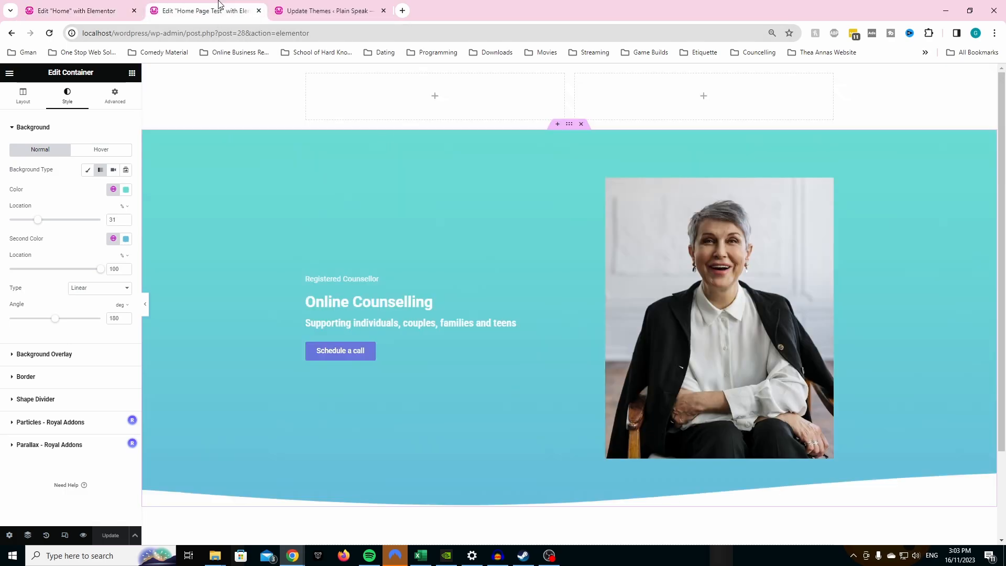
{"action": "left_click", "coordinate": [89, 7]}
{"action": "left_click", "coordinate": [165, 7]}
{"action": "left_click", "coordinate": [104, 5]}
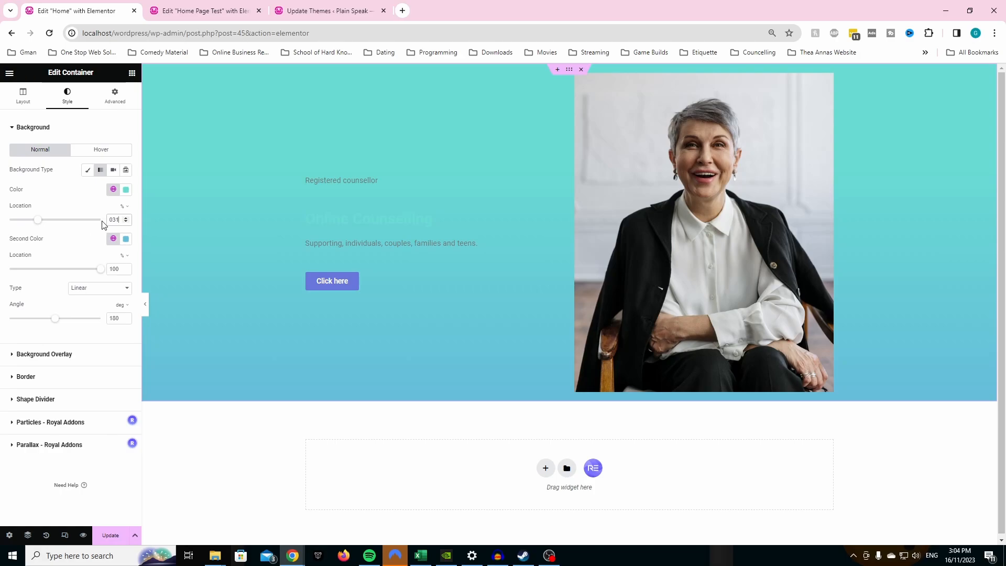
{"action": "left_click", "coordinate": [43, 400]}
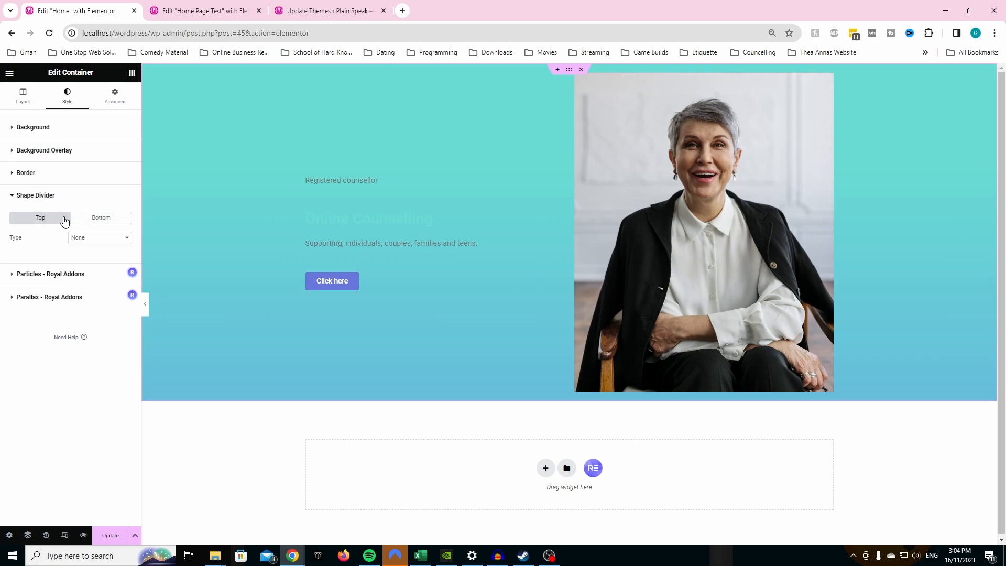
{"action": "left_click", "coordinate": [107, 223]}
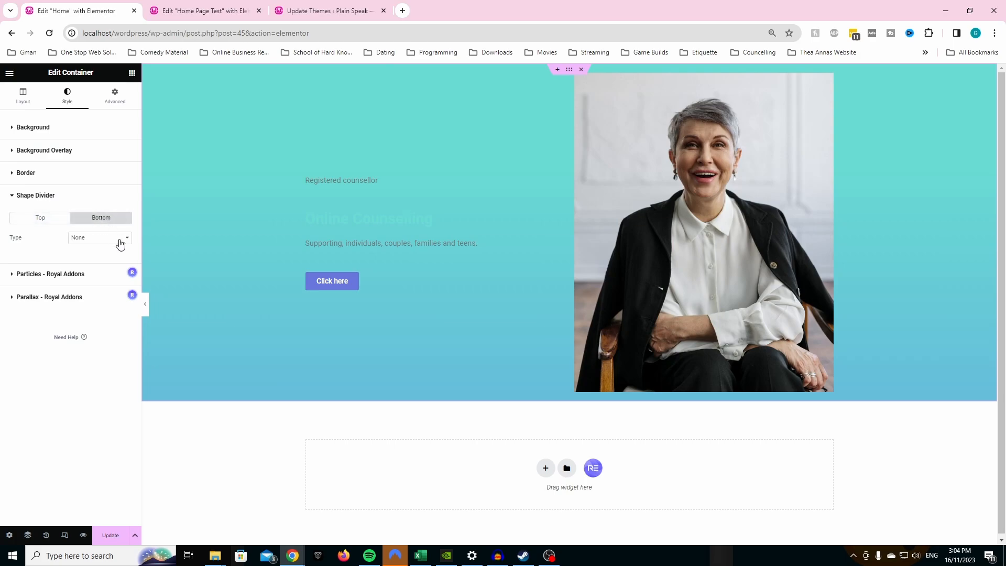
{"action": "left_click", "coordinate": [119, 242]}
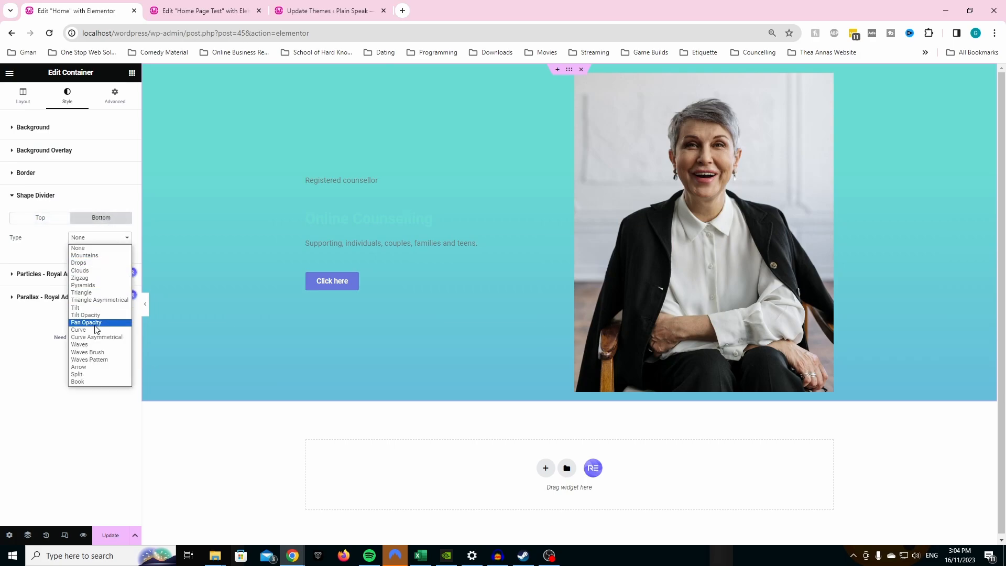
{"action": "left_click", "coordinate": [96, 344]}
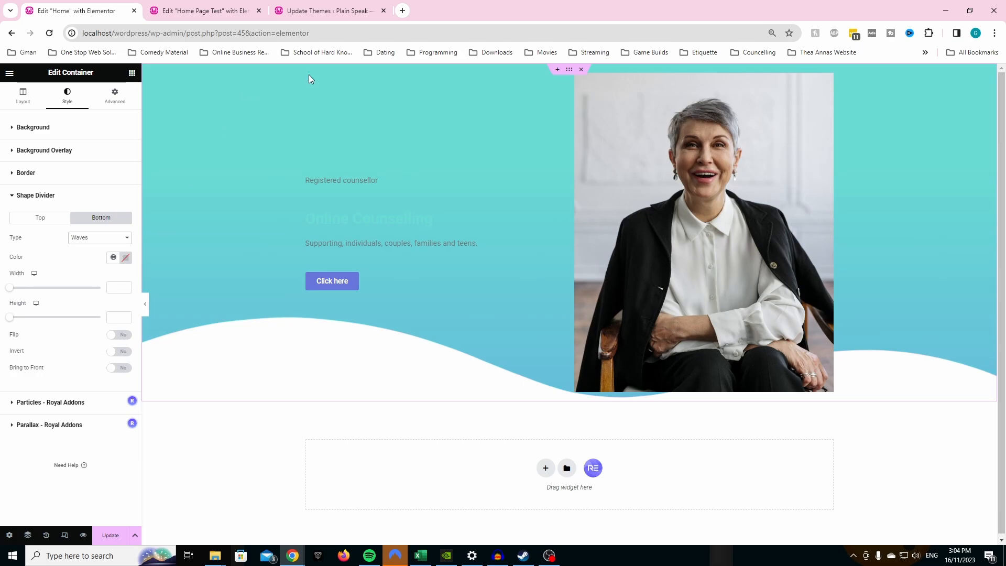
- Look up the hero's bottom shape divider settings on Home Page Test and enable Flip for the Home page's Waves divider
{"action": "left_click", "coordinate": [211, 6]}
{"action": "left_click", "coordinate": [61, 398]}
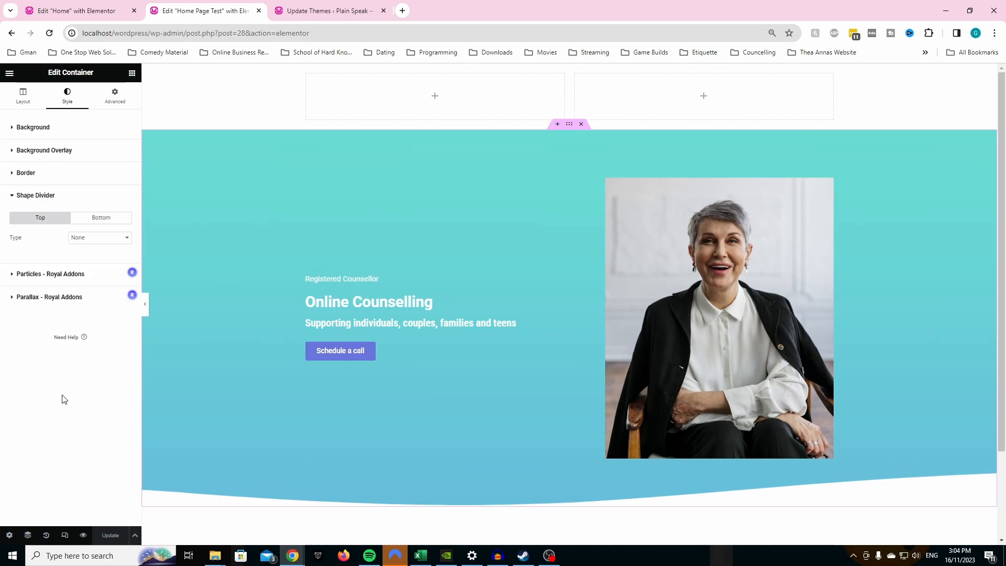
{"action": "left_click", "coordinate": [108, 221]}
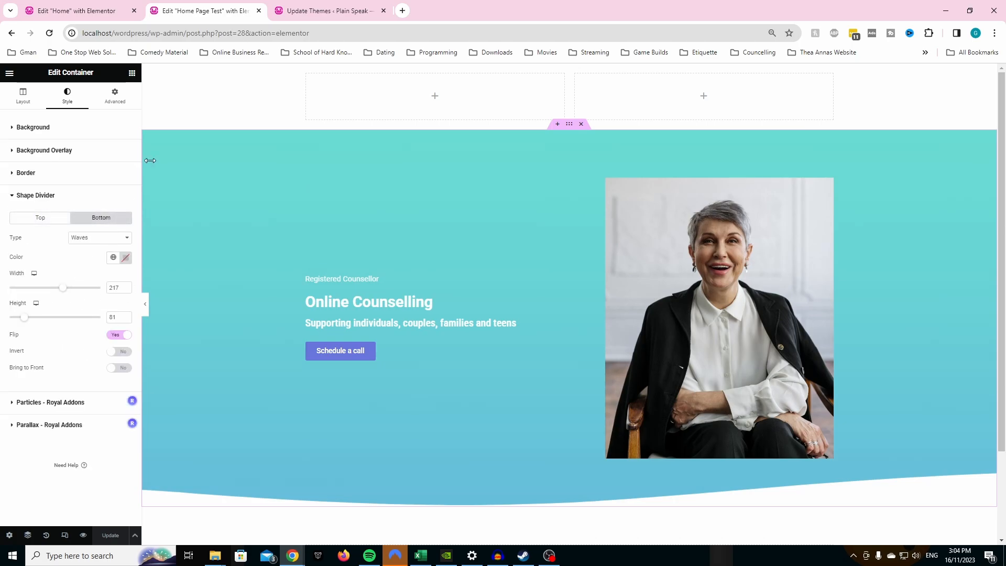
{"action": "left_click", "coordinate": [84, 11]}
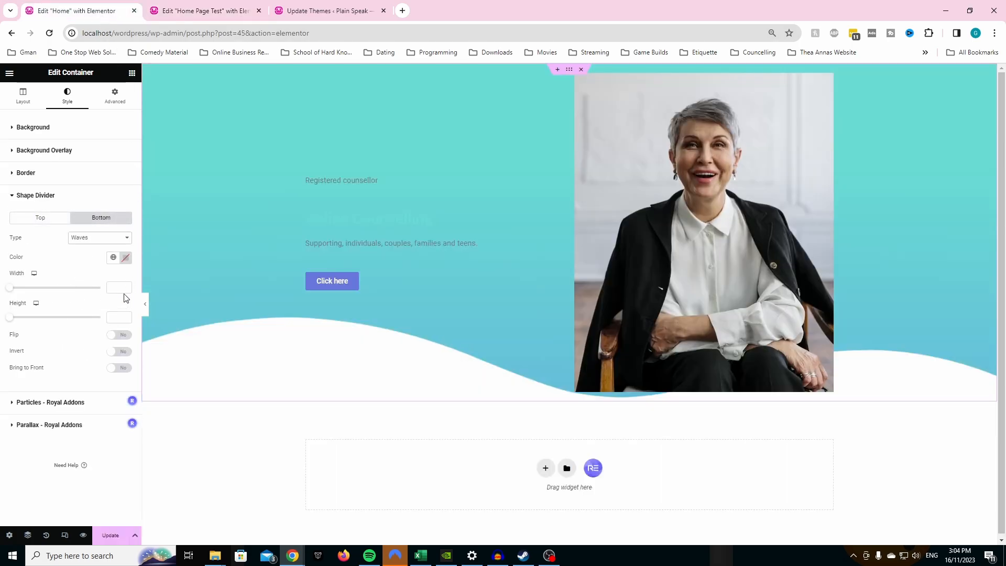
{"action": "left_click", "coordinate": [117, 336]}
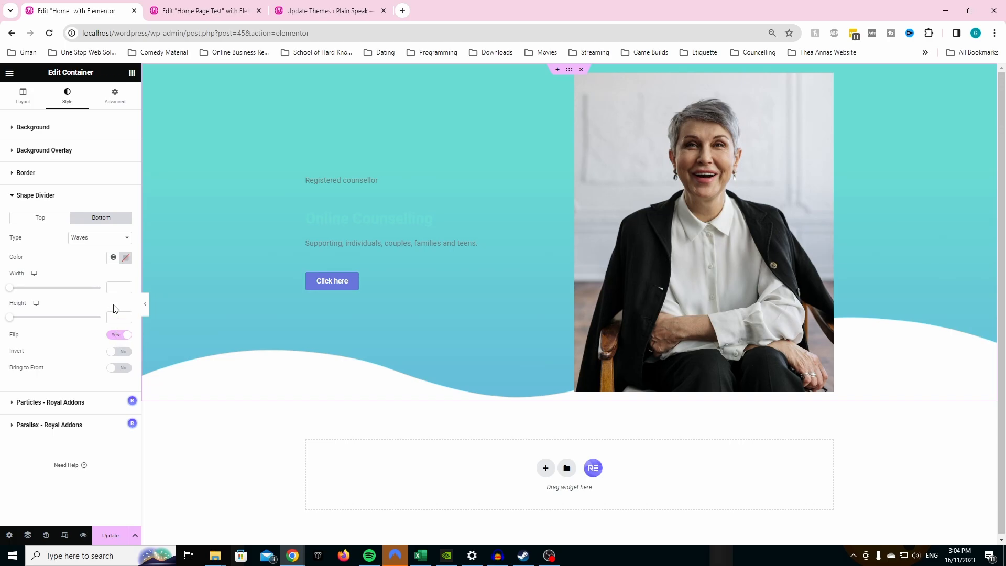
- Set the Home page's bottom Waves divider to width 217 and height 81, matching Home Page Test
{"action": "left_click", "coordinate": [233, 10]}
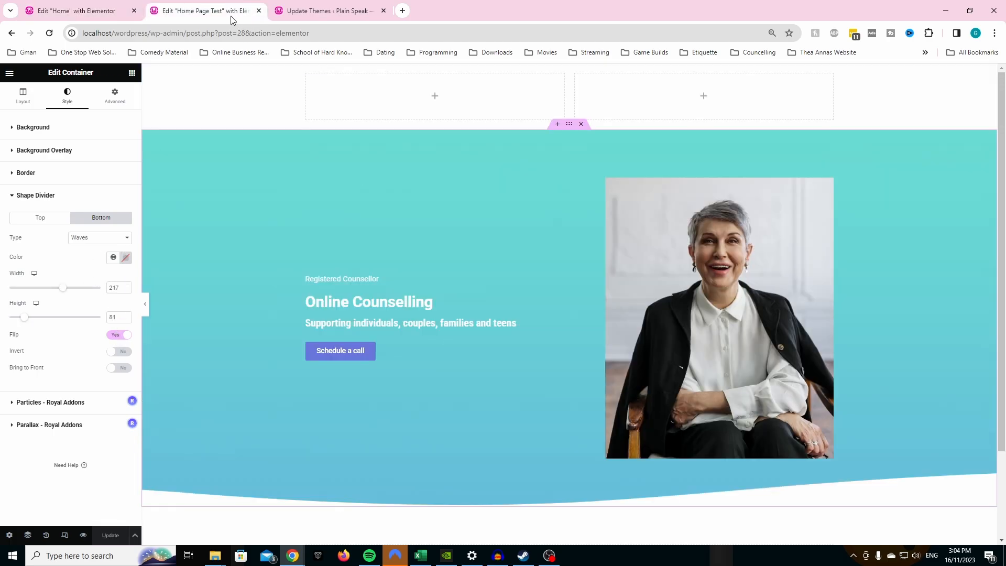
{"action": "left_click", "coordinate": [102, 9]}
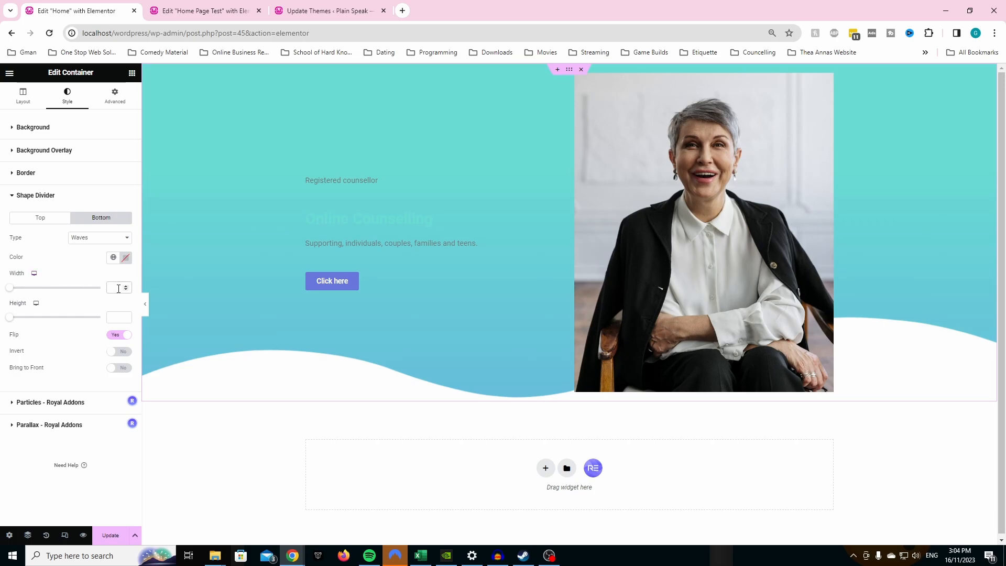
{"action": "type", "text": "217"}
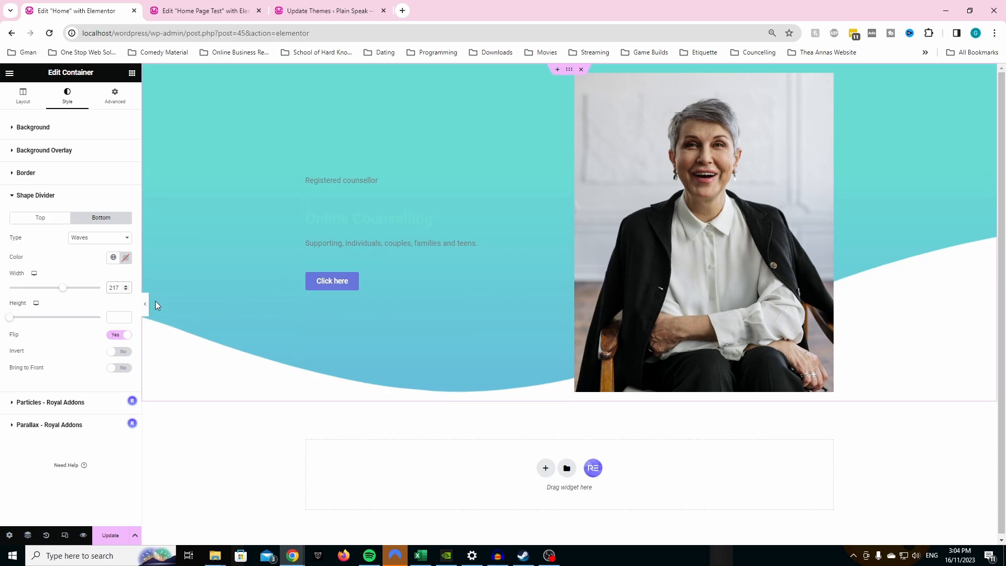
{"action": "left_click", "coordinate": [221, 4]}
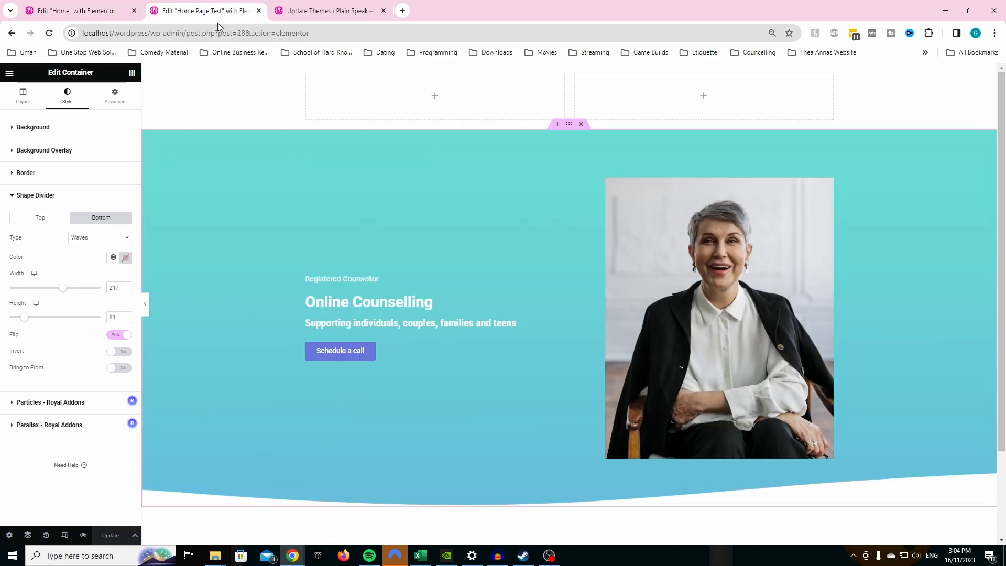
{"action": "left_click", "coordinate": [100, 8]}
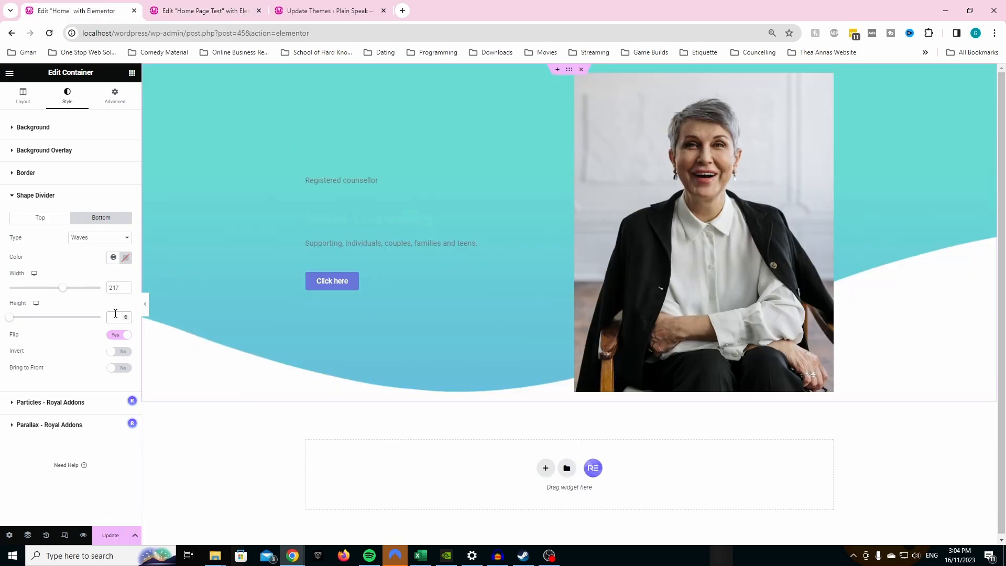
{"action": "type", "text": "80"}
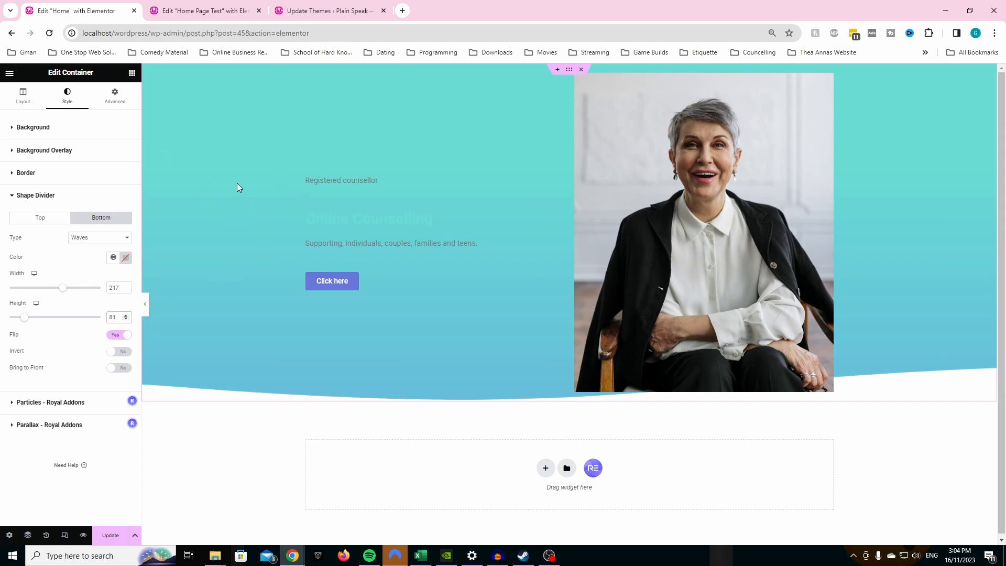
- Look up the hero container's layout on Home Page Test and set the Home container's minimum height to 800 px
{"action": "left_click", "coordinate": [34, 103]}
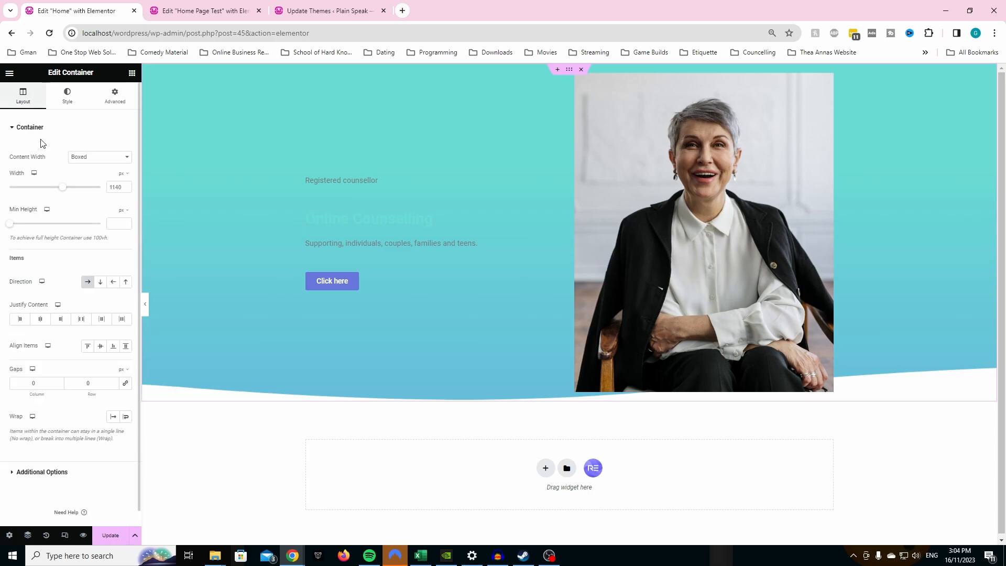
{"action": "left_click", "coordinate": [199, 11]}
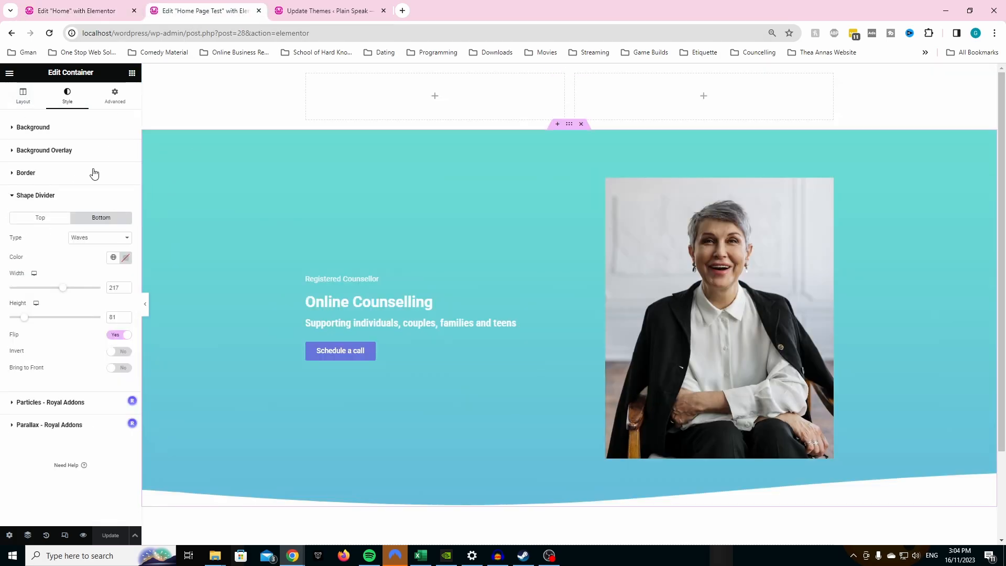
{"action": "left_click", "coordinate": [22, 96]}
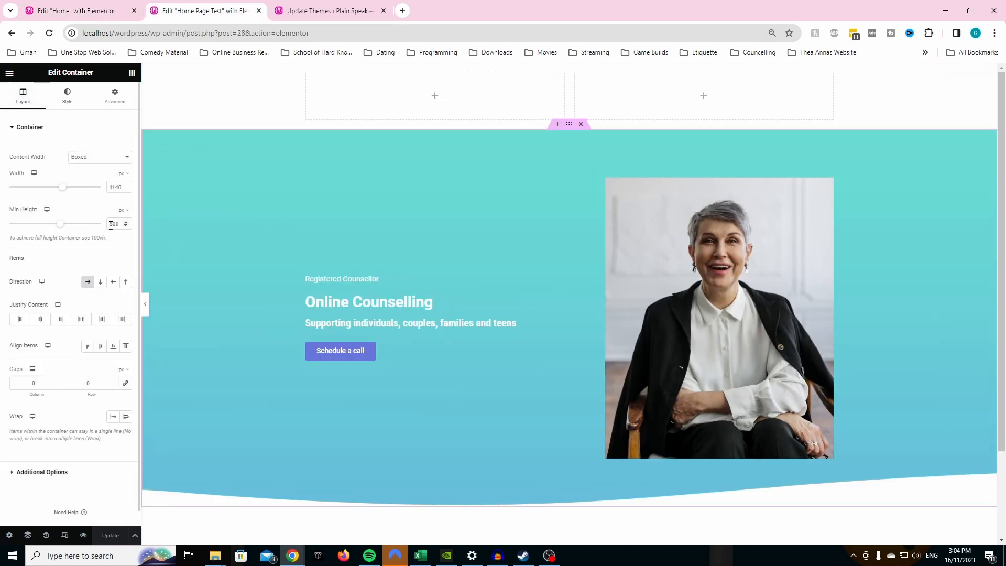
{"action": "left_click", "coordinate": [74, 10]}
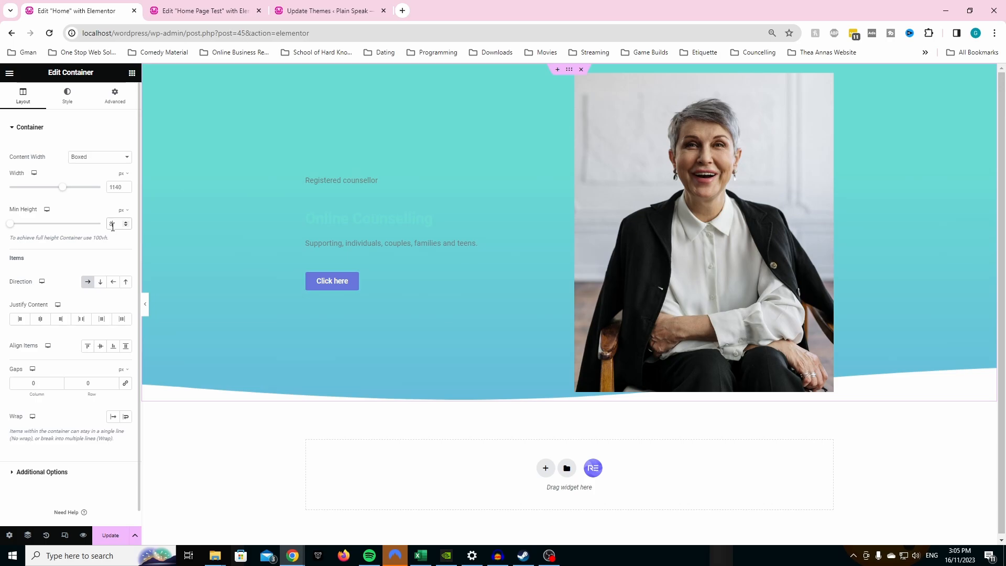
{"action": "type", "text": "00"}
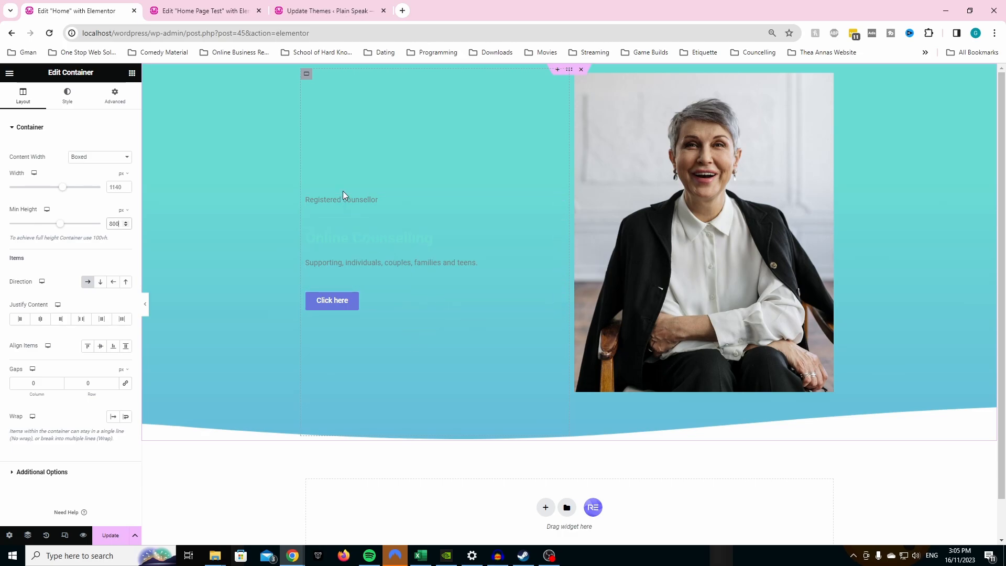
{"action": "left_click", "coordinate": [246, 12]}
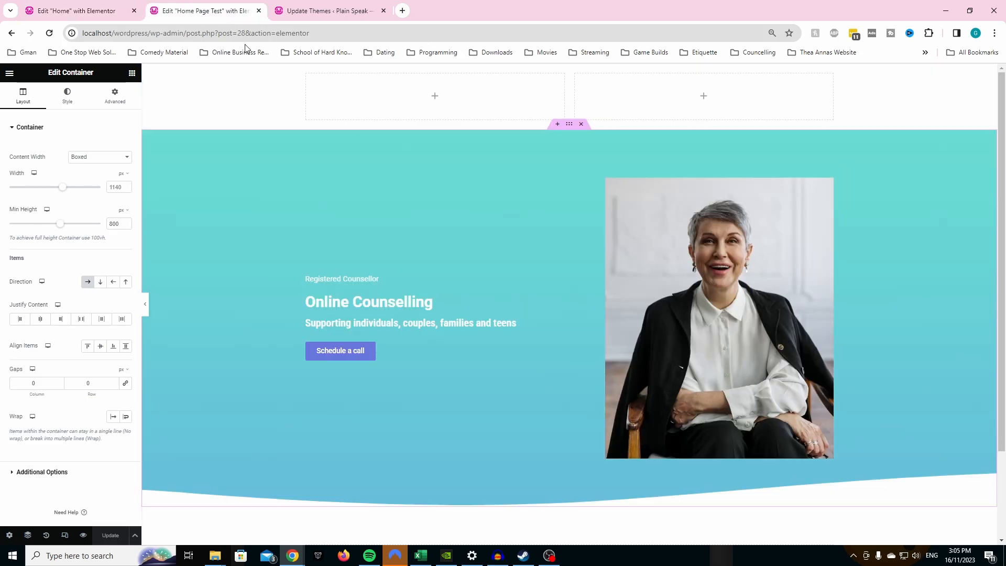
{"action": "left_click", "coordinate": [95, 15]}
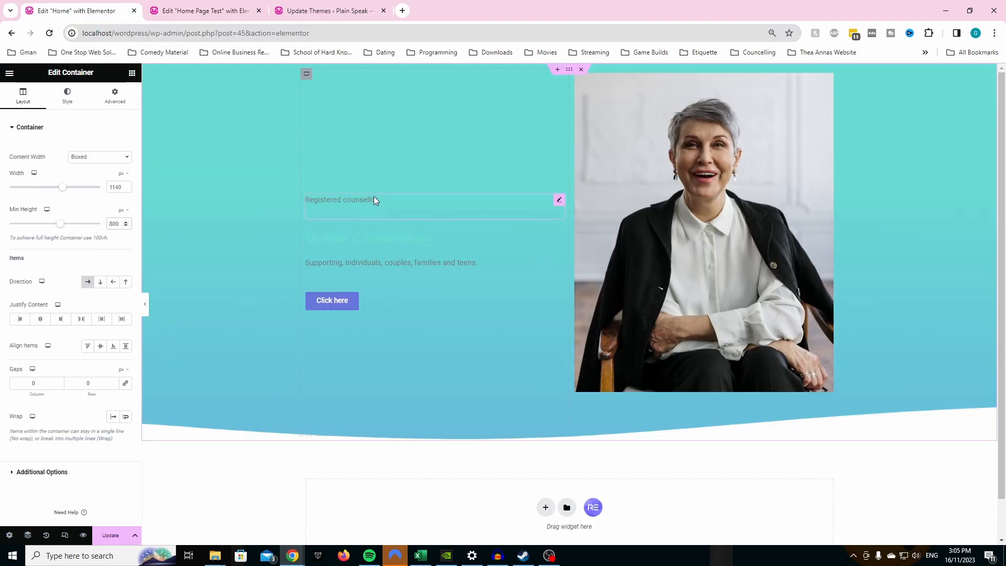
- Set the "Registered counsellor" text color to the global Theme Color 6 (#FFFFFF)
{"action": "left_click", "coordinate": [559, 199]}
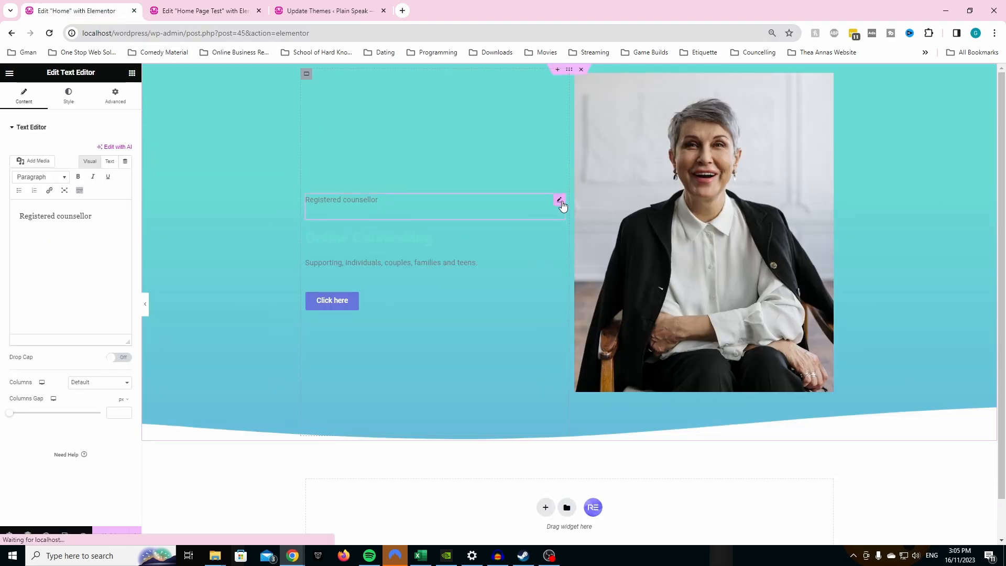
{"action": "left_click", "coordinate": [68, 97]}
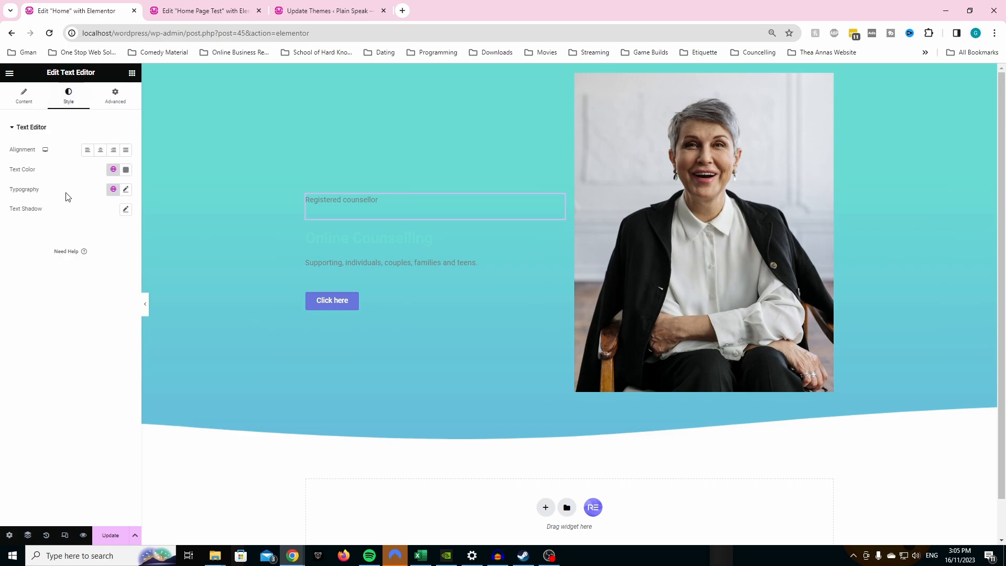
{"action": "left_click", "coordinate": [126, 190]}
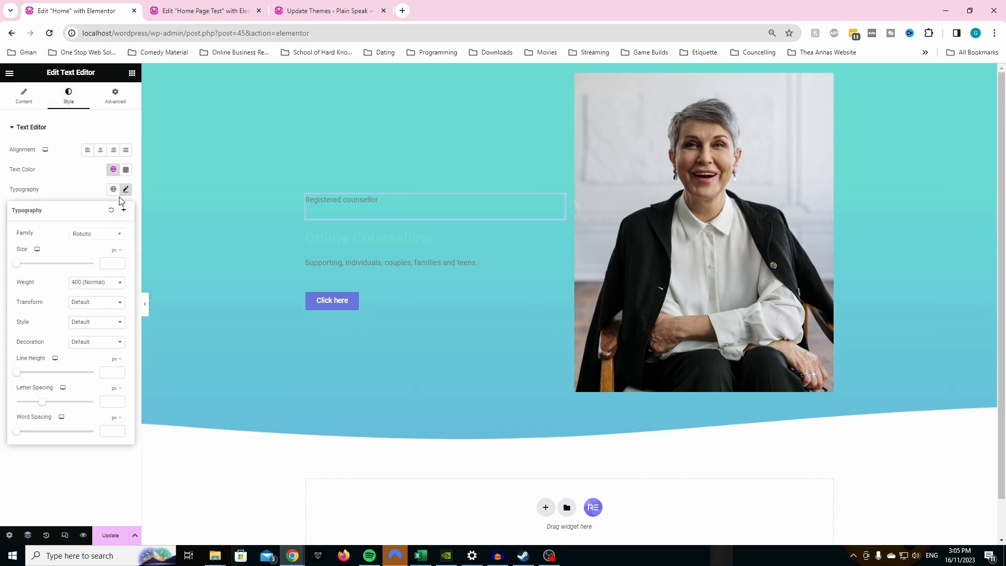
{"action": "left_click", "coordinate": [91, 194]}
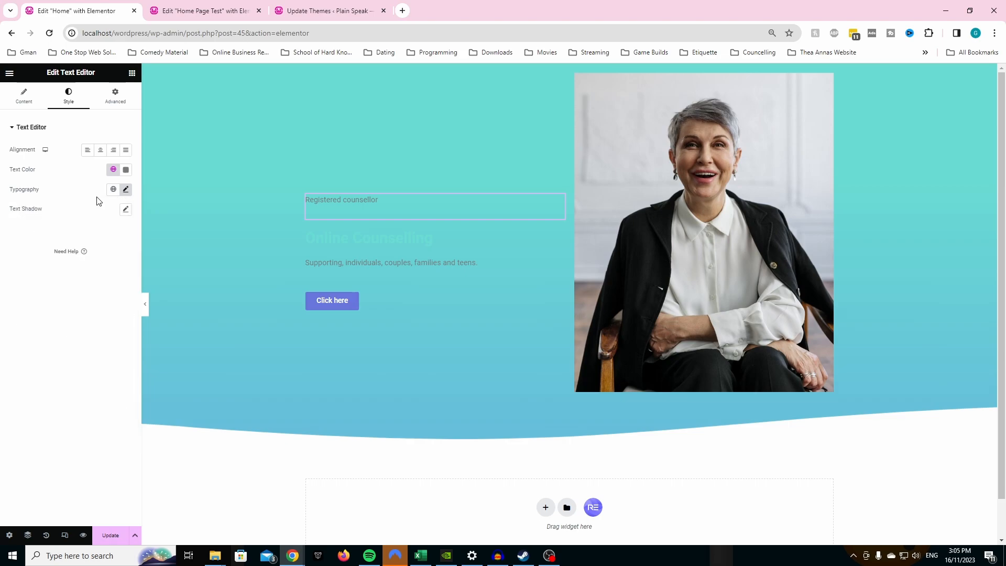
{"action": "left_click", "coordinate": [112, 170]}
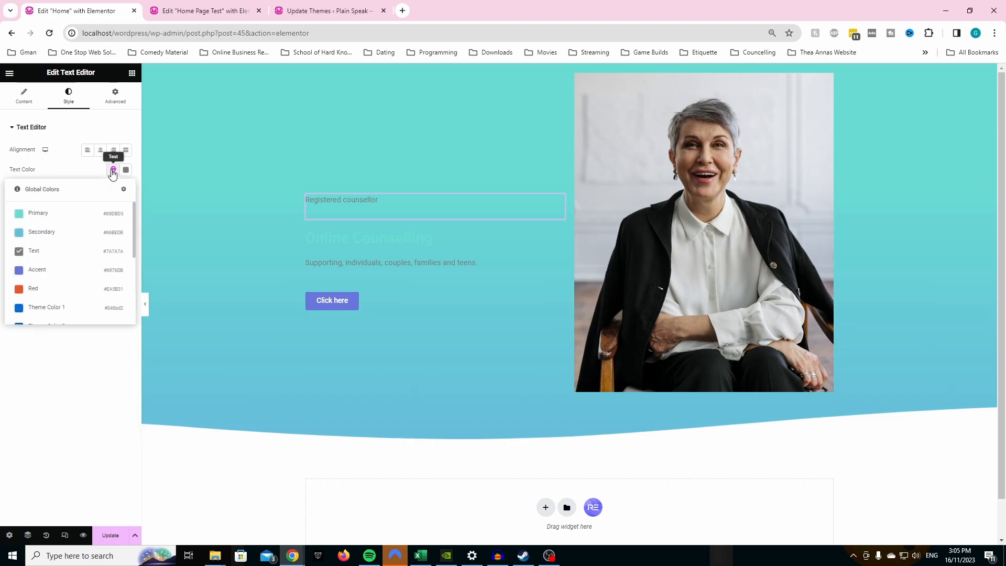
{"action": "scroll", "coordinate": [74, 258], "scroll_direction": "down", "scroll_amount": 3}
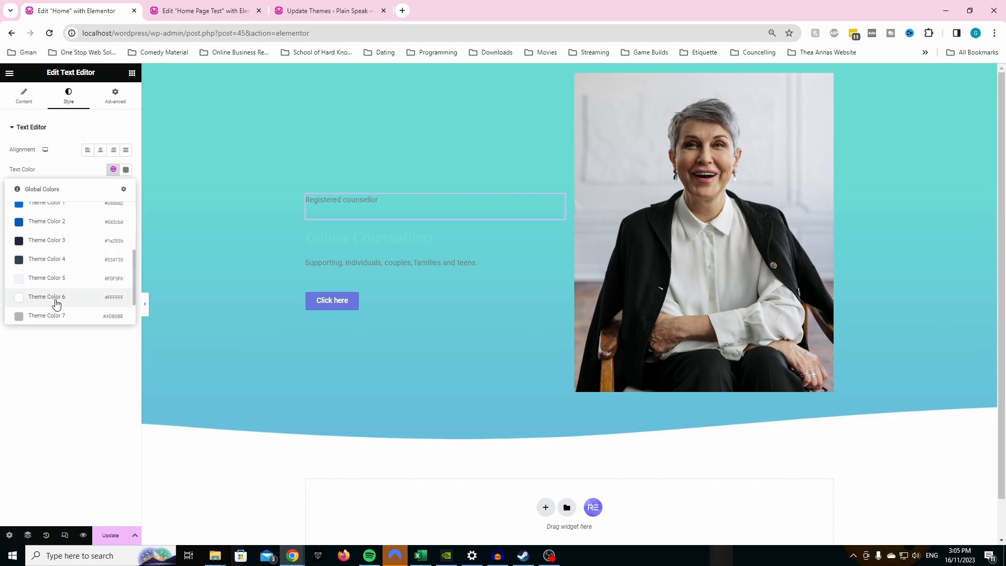
{"action": "left_click", "coordinate": [54, 303]}
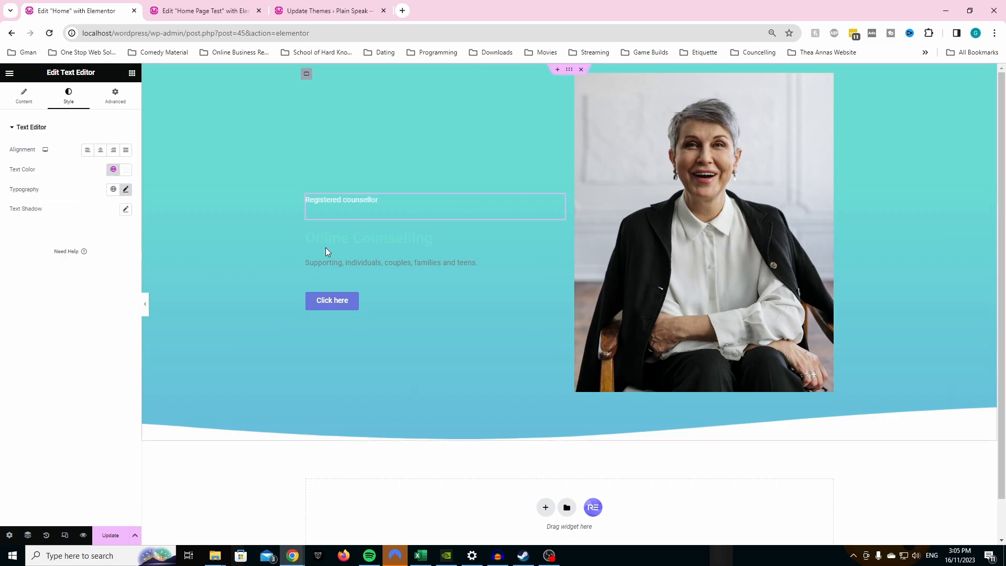
- Change the "Online Counselling" heading's text color to the global white, Theme Color 6
{"action": "left_click", "coordinate": [341, 239]}
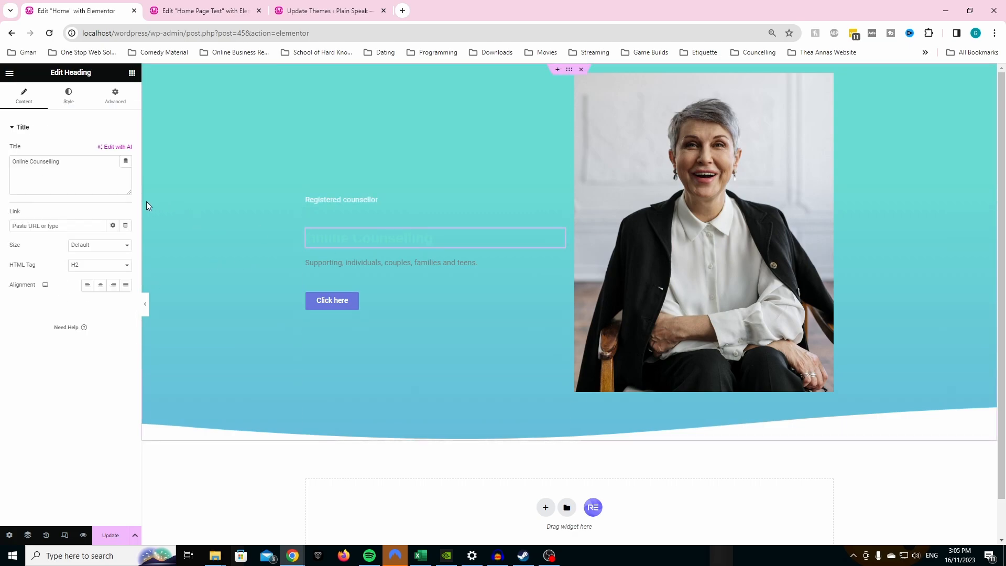
{"action": "left_click", "coordinate": [70, 100]}
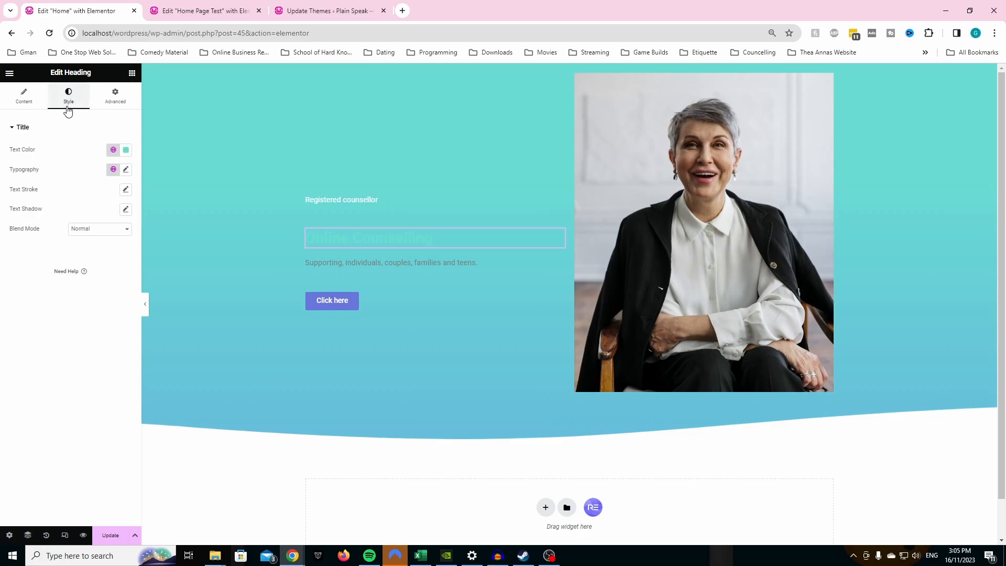
{"action": "left_click", "coordinate": [115, 151]}
{"action": "scroll", "coordinate": [70, 244], "scroll_direction": "down", "scroll_amount": 3}
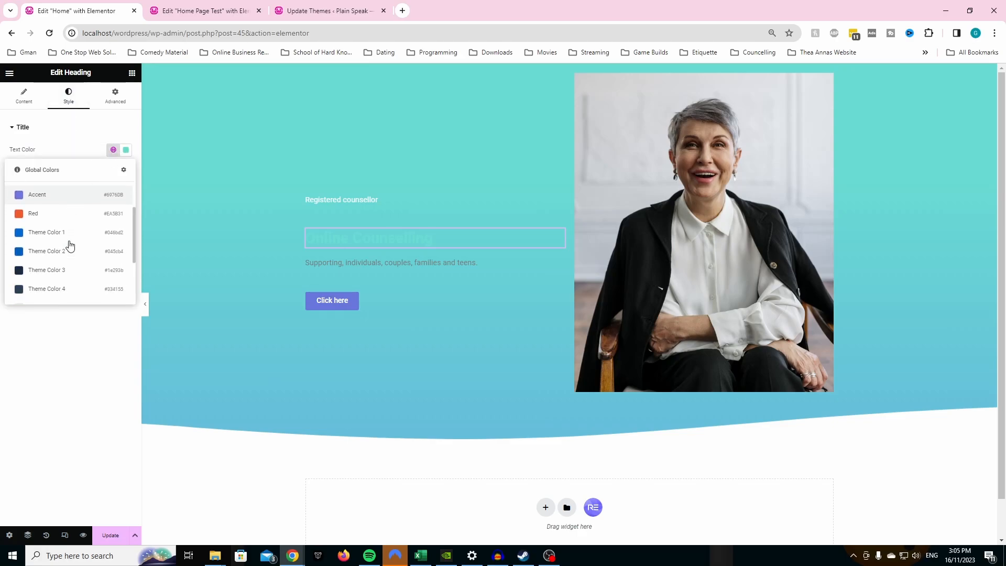
{"action": "left_click", "coordinate": [57, 276]}
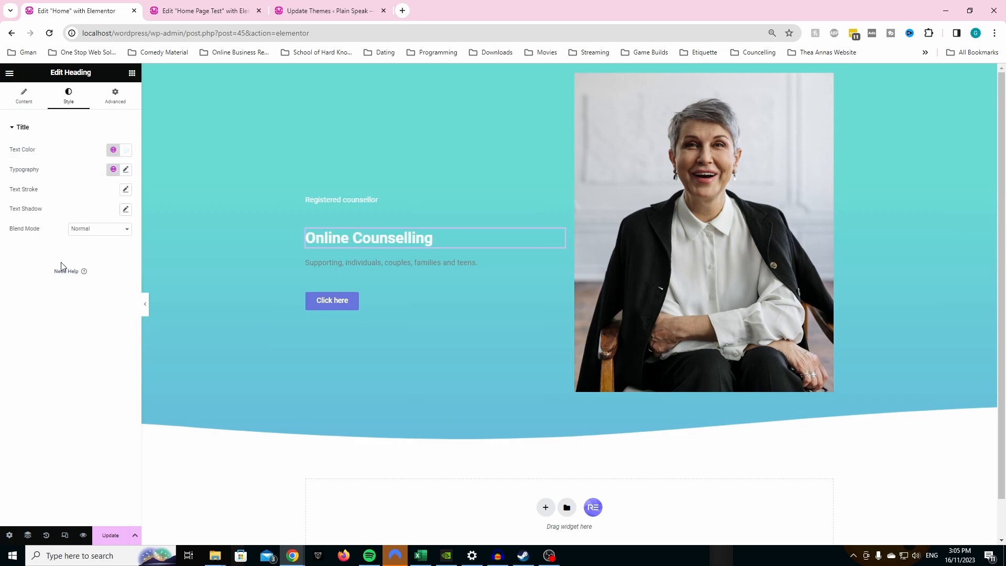
- Set the "Supporting, individuals, couples, families and teens." text color to the global Theme Color 6 (#FFFFFF)
{"action": "left_click", "coordinate": [323, 267]}
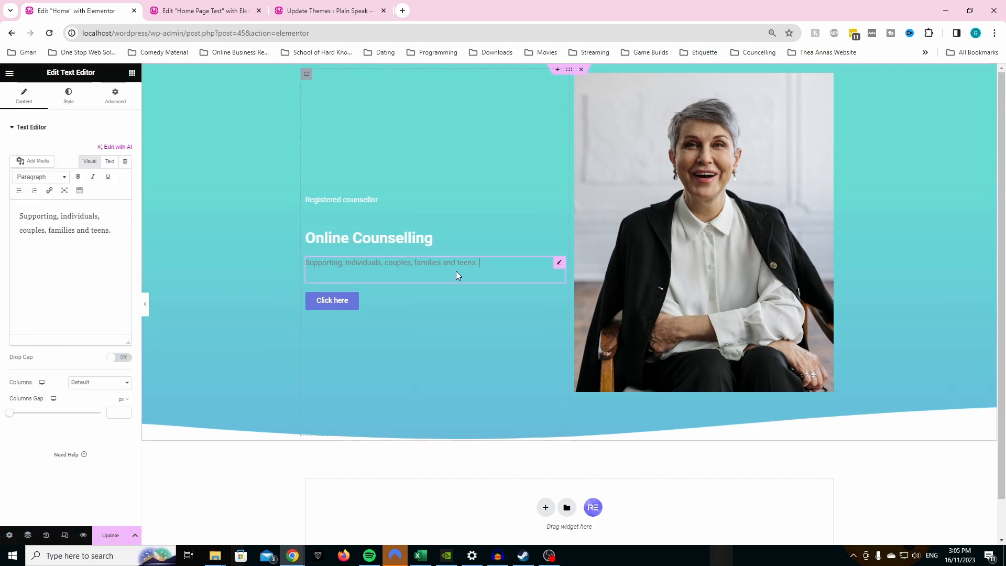
{"action": "left_click", "coordinate": [68, 98]}
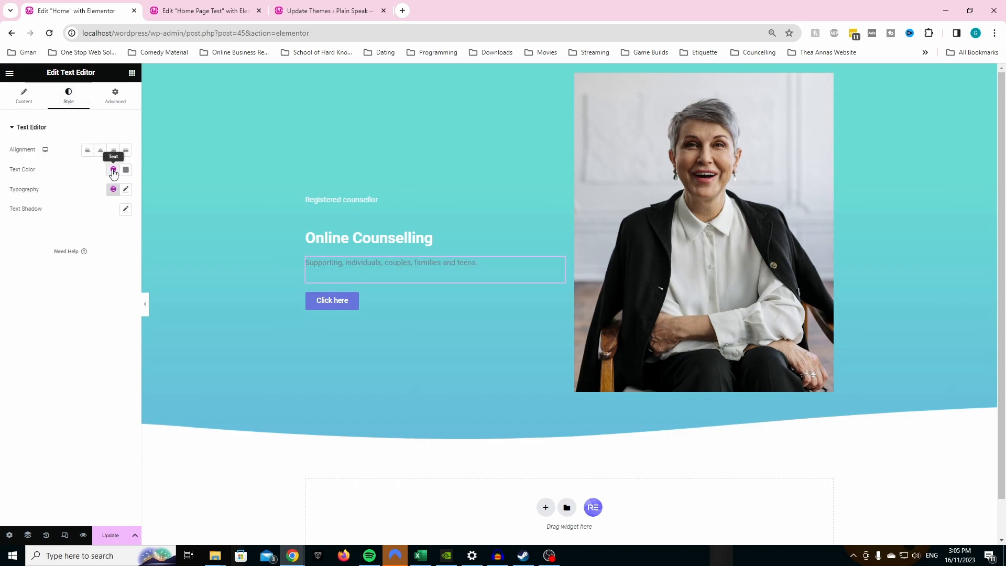
{"action": "left_click", "coordinate": [114, 171]}
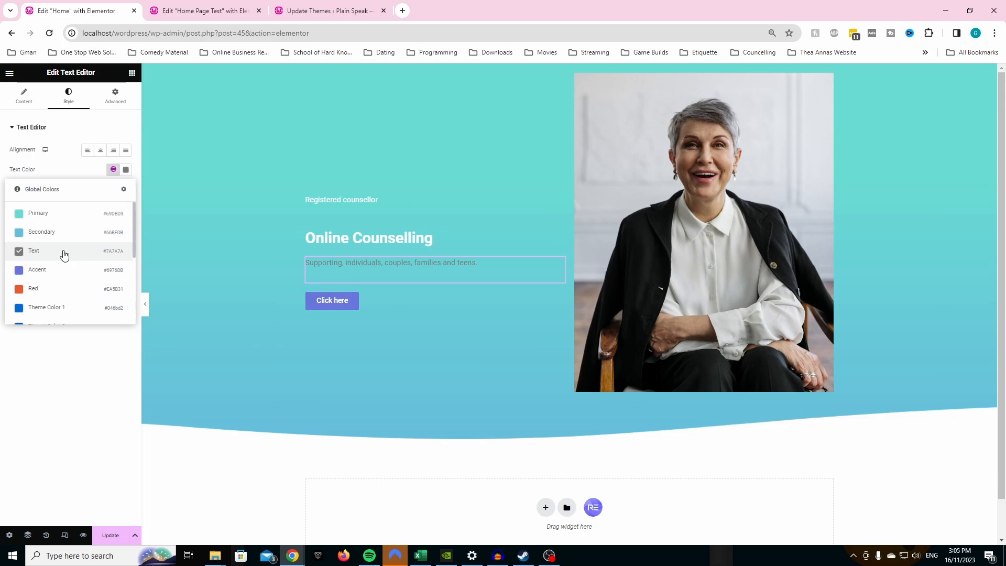
{"action": "scroll", "coordinate": [65, 277], "scroll_direction": "down", "scroll_amount": 3}
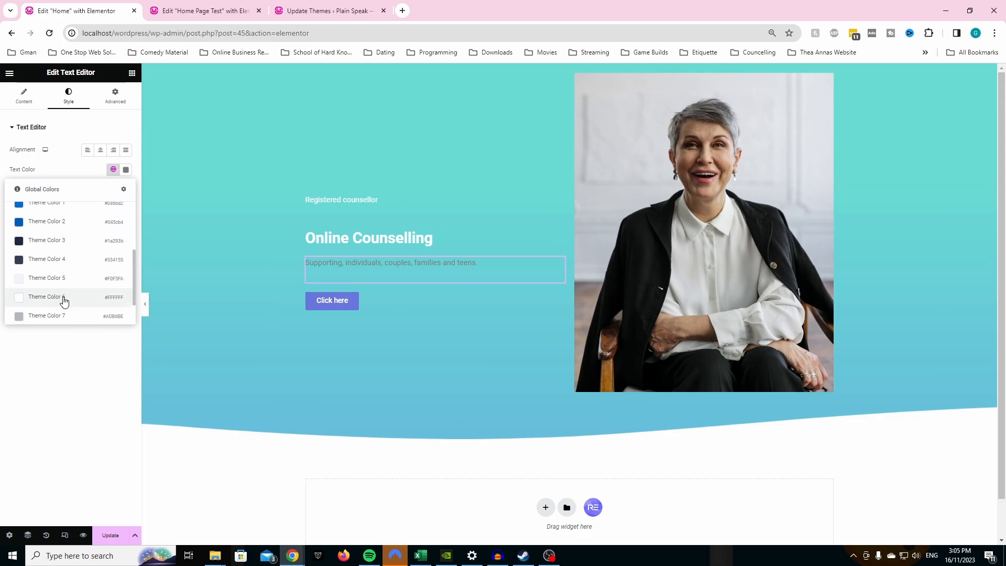
{"action": "left_click", "coordinate": [64, 301]}
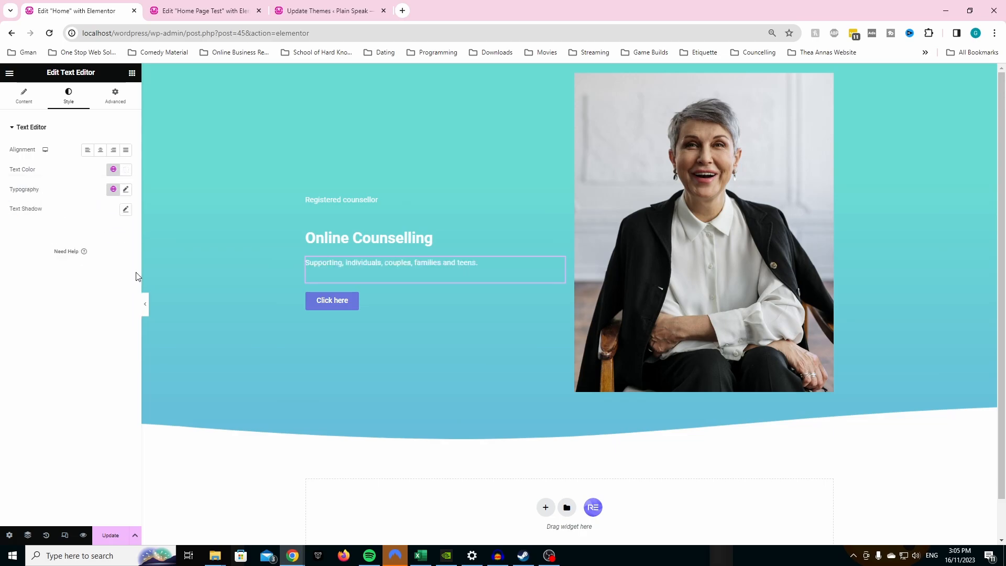
- Left-align the "Registered counsellor" text on the Home page and set its typography line height to 14 px
{"action": "left_click", "coordinate": [237, 11]}
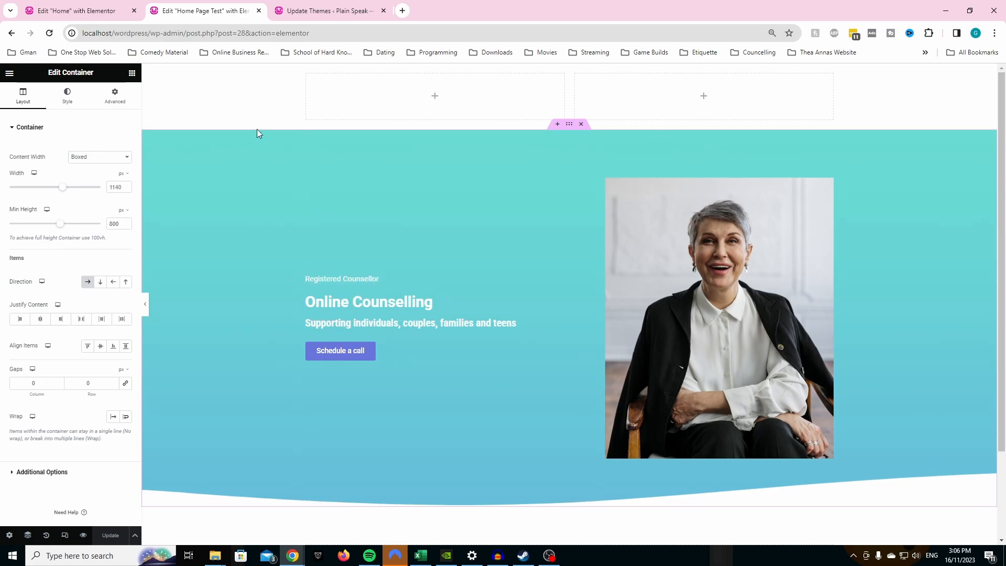
{"action": "left_click", "coordinate": [90, 11]}
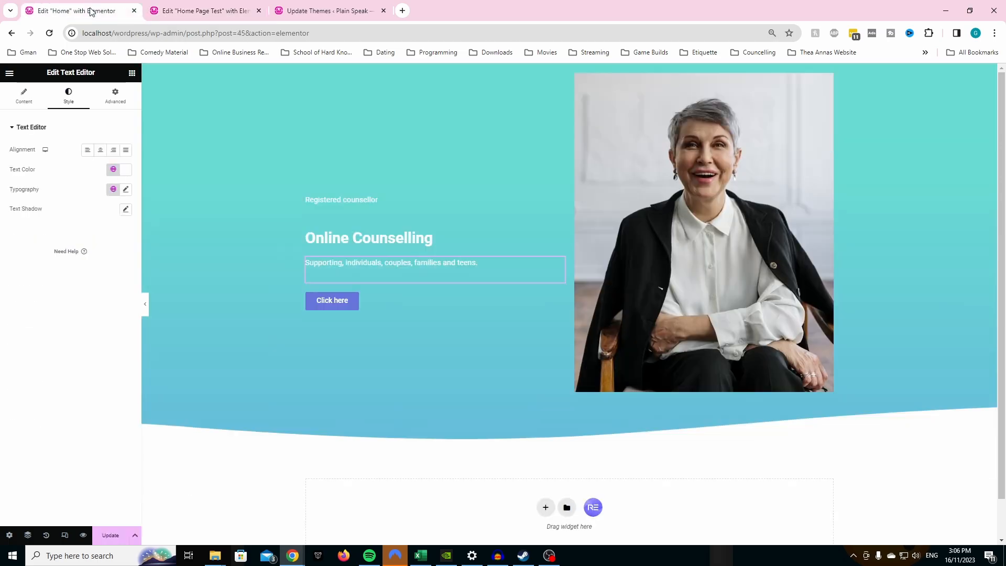
{"action": "left_click", "coordinate": [341, 201]}
{"action": "mouse_move", "coordinate": [559, 201]}
{"action": "left_mouse_down"}
{"action": "mouse_move", "coordinate": [309, 136]}
{"action": "mouse_move", "coordinate": [184, 161]}
{"action": "left_mouse_up"}
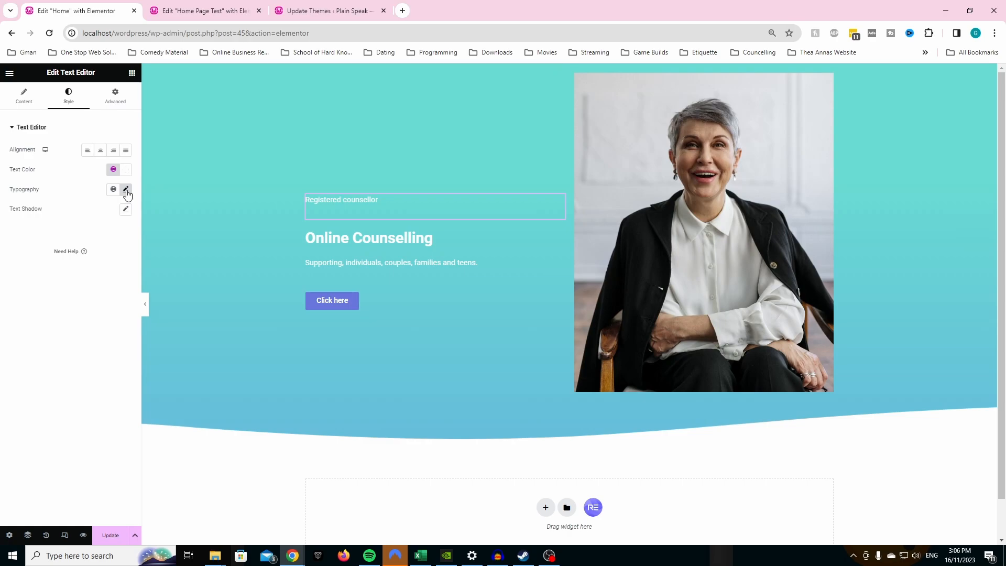
{"action": "left_click", "coordinate": [39, 105]}
{"action": "left_click", "coordinate": [59, 105]}
{"action": "left_click", "coordinate": [101, 151]}
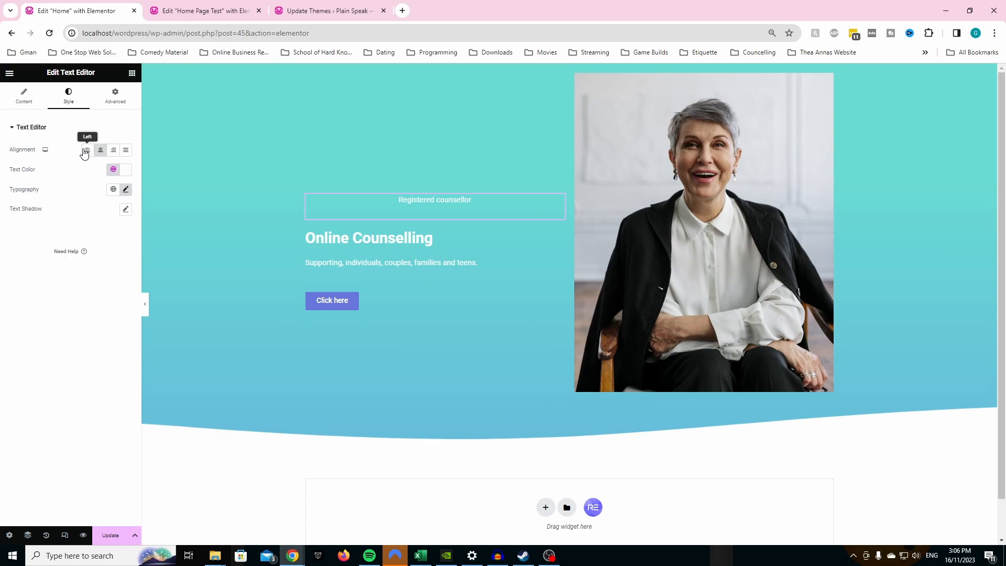
{"action": "left_click", "coordinate": [85, 151]}
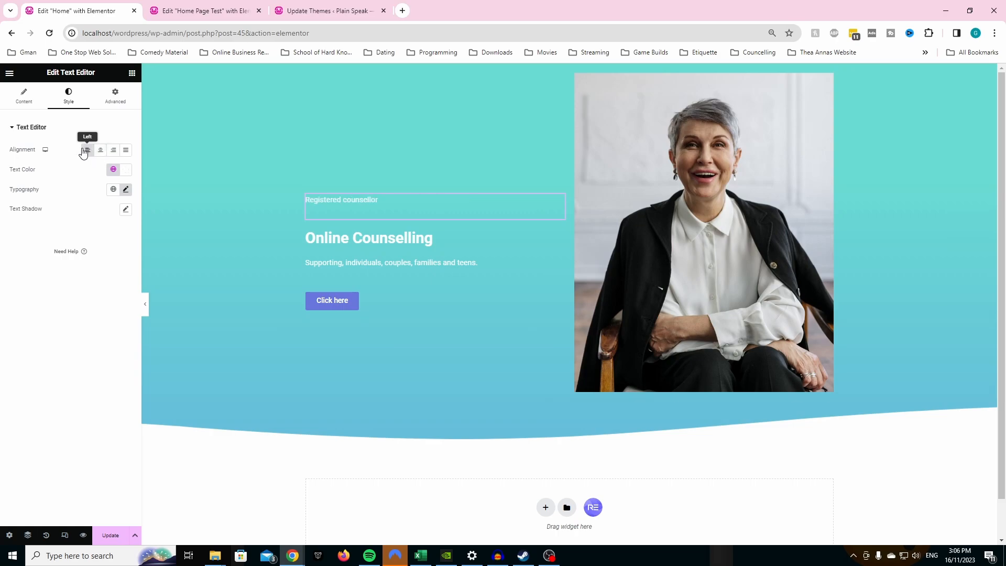
{"action": "left_click", "coordinate": [126, 190]}
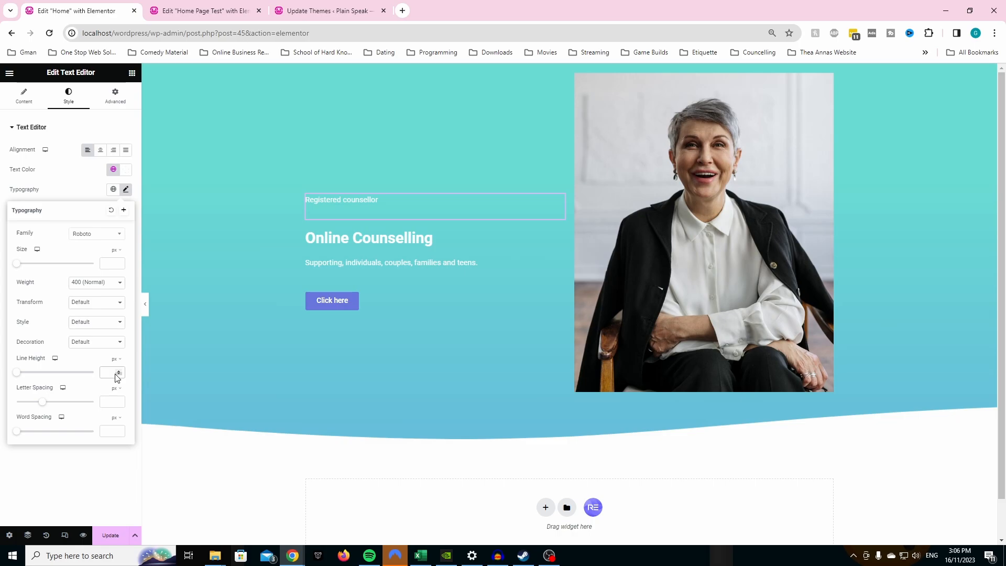
{"action": "type", "text": "14"}
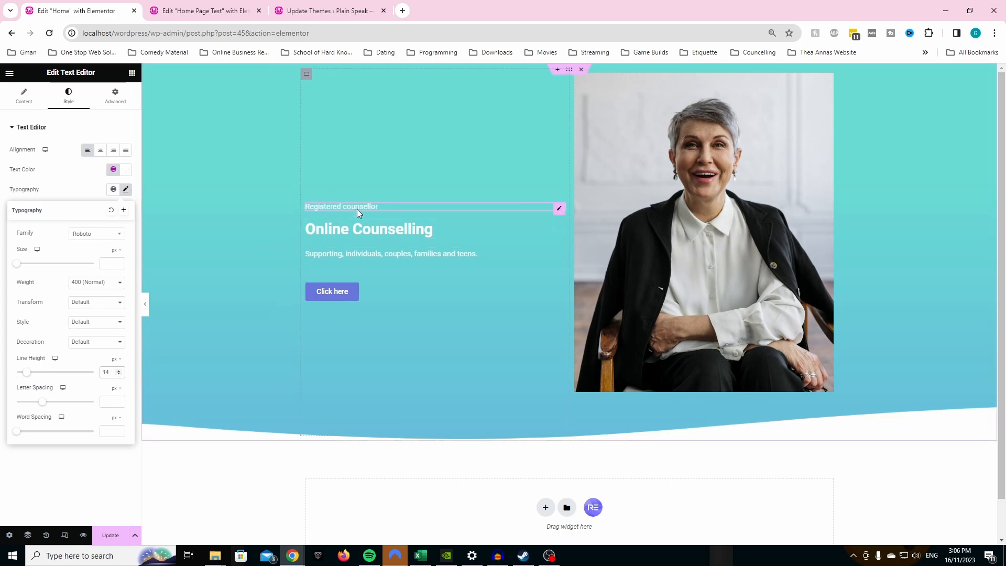
- Look up the typography settings of the "Online Counselling" heading and the supporting text on Home Page Test
{"action": "left_click", "coordinate": [205, 10]}
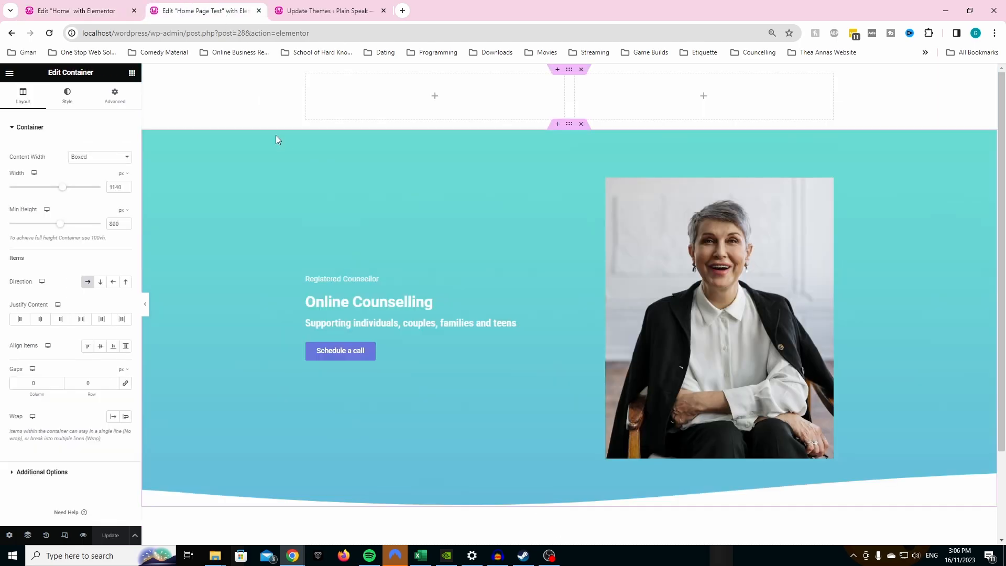
{"action": "left_click", "coordinate": [347, 306]}
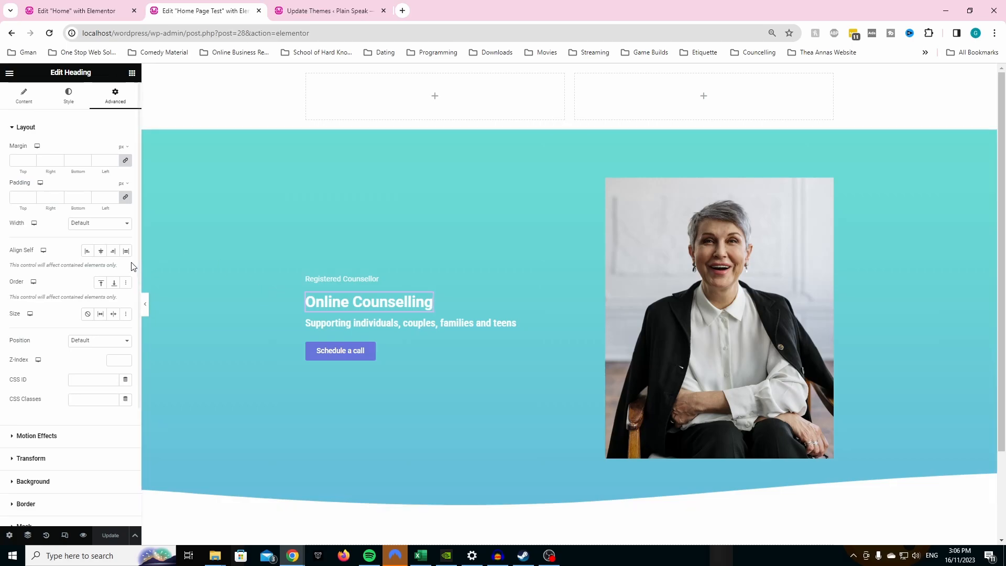
{"action": "left_click", "coordinate": [37, 105]}
{"action": "left_click", "coordinate": [69, 99]}
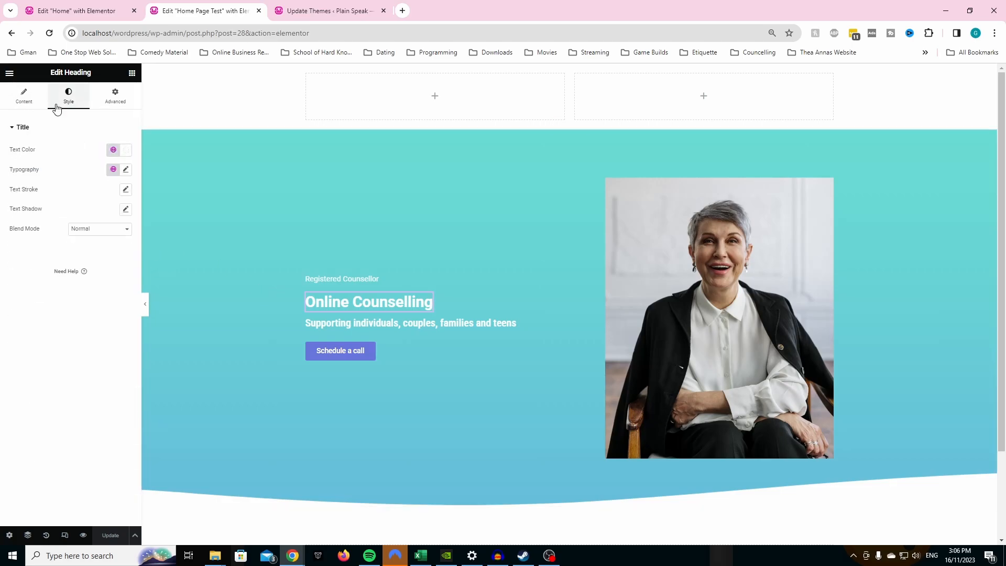
{"action": "left_click", "coordinate": [126, 172]}
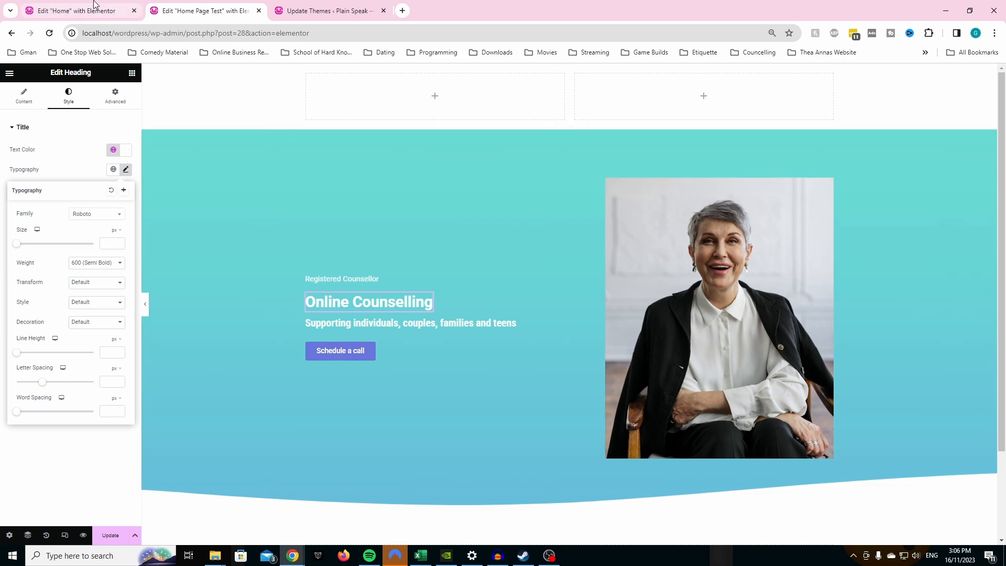
{"action": "left_click", "coordinate": [375, 322]}
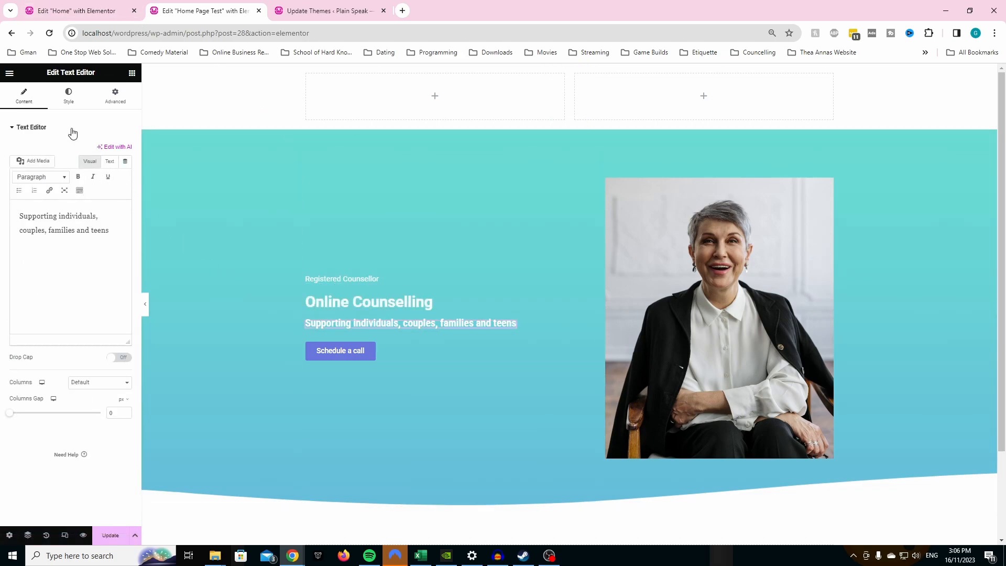
{"action": "left_click", "coordinate": [68, 96]}
{"action": "left_click", "coordinate": [126, 190]}
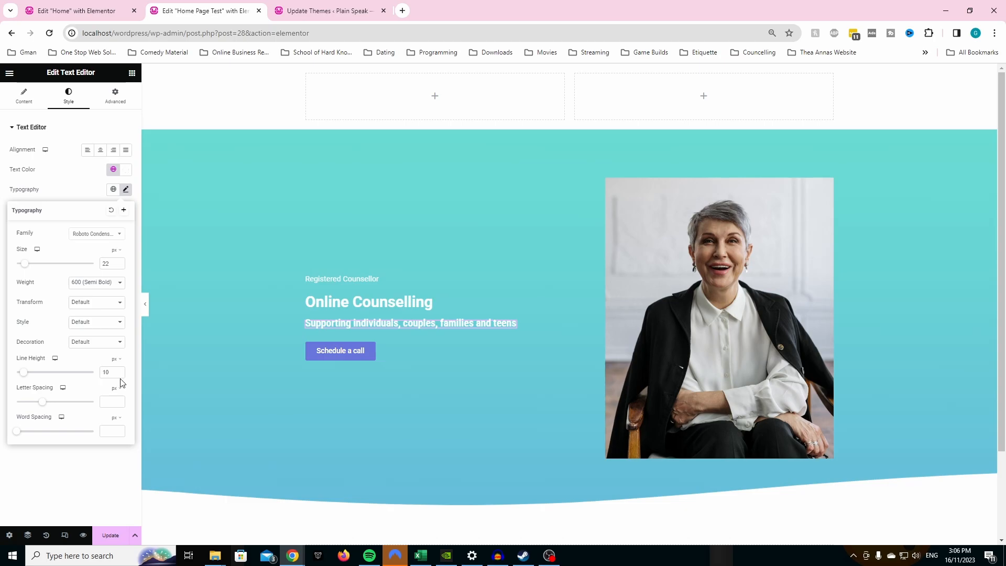
- Return to the Home page and set the supporting text's line height to 14 px
{"action": "left_click", "coordinate": [125, 9]}
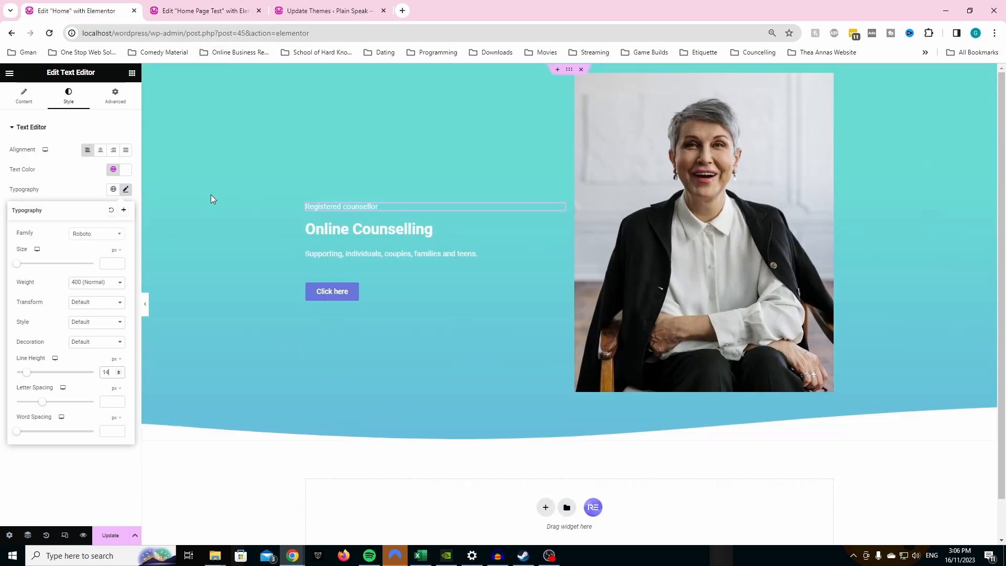
{"action": "left_click", "coordinate": [341, 257]}
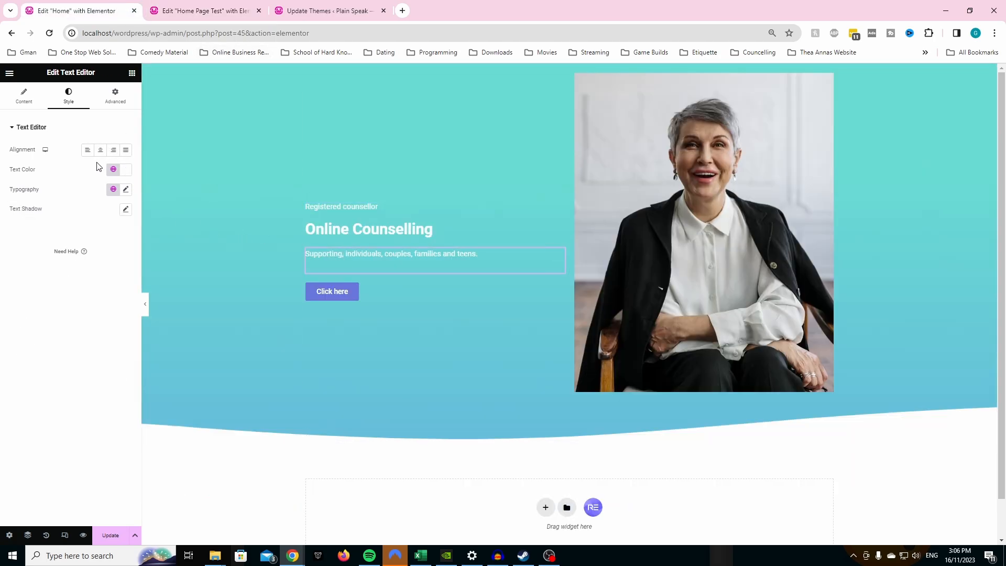
{"action": "left_click", "coordinate": [125, 191]}
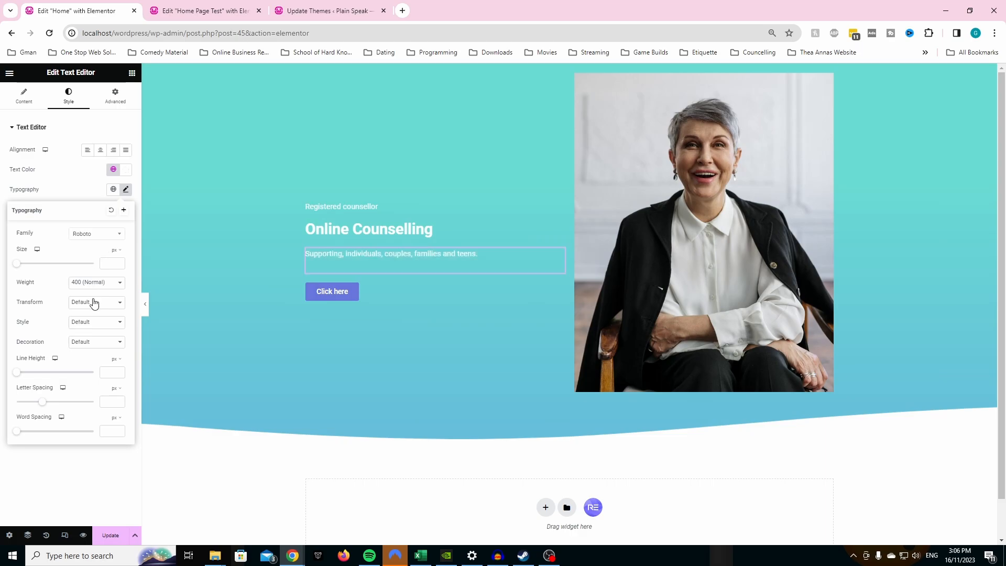
{"action": "type", "text": "14"}
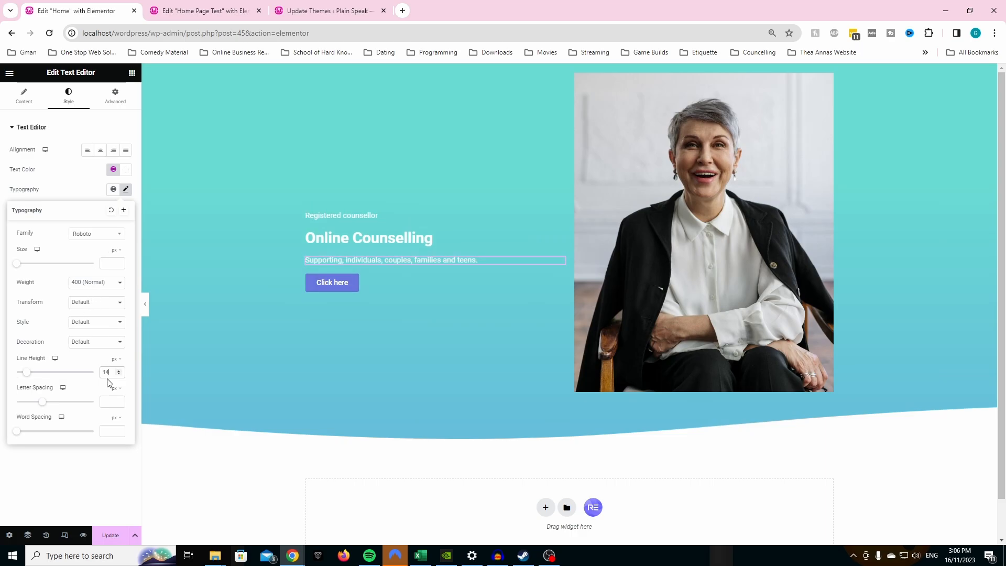
- Set the supporting text's font weight to 600 (Semi Bold) and its family to Roboto Condensed
{"action": "left_click", "coordinate": [98, 287]}
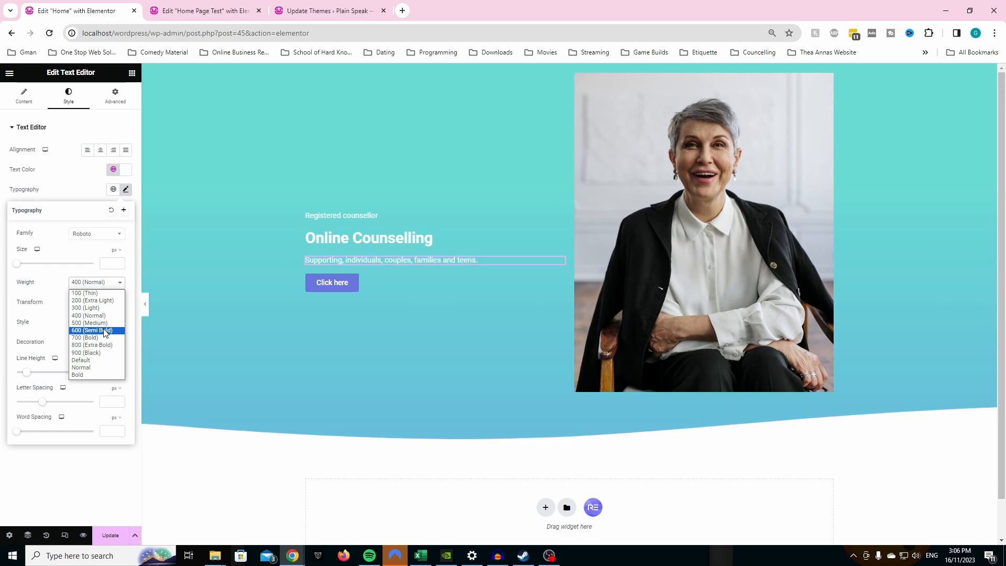
{"action": "left_click", "coordinate": [93, 330]}
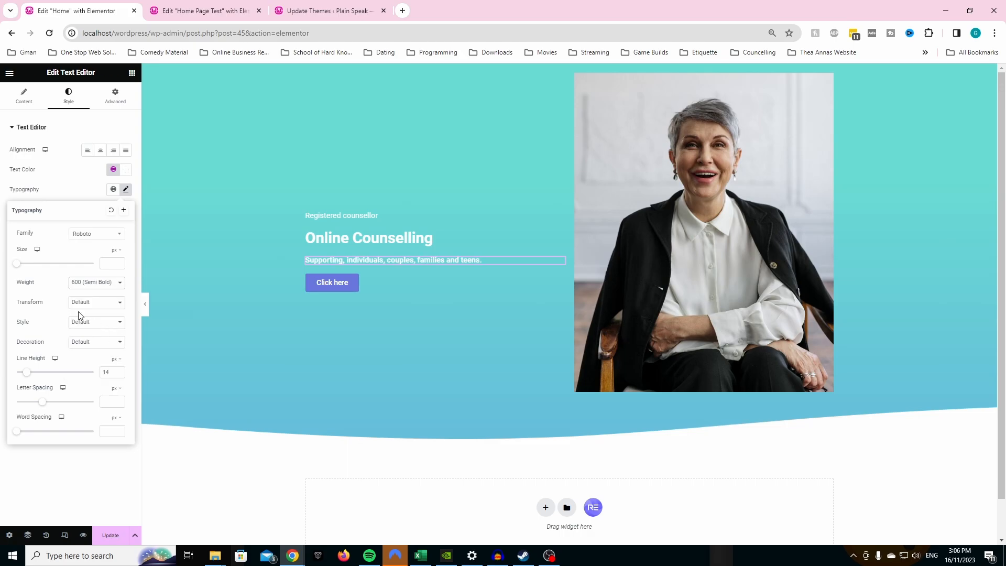
{"action": "left_click", "coordinate": [94, 239]}
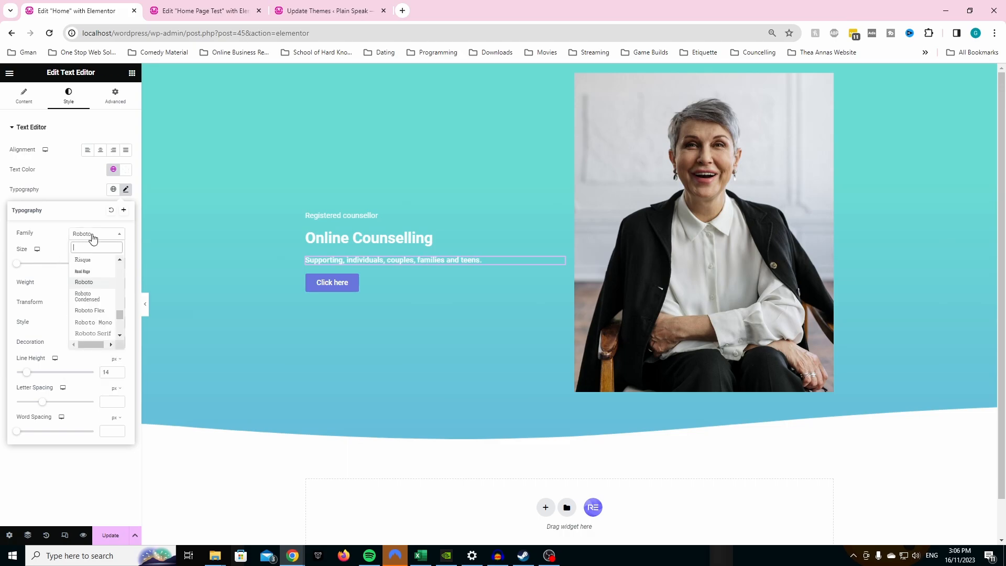
{"action": "left_click", "coordinate": [95, 296]}
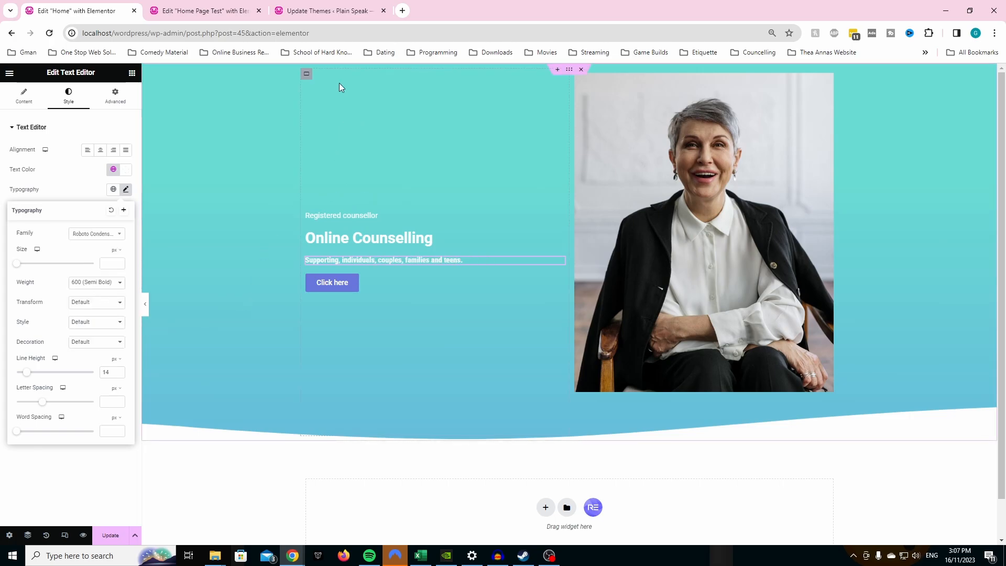
- Set the "Click here" button's hover background color to the global Red (#EA5B31)
{"action": "left_click", "coordinate": [330, 283]}
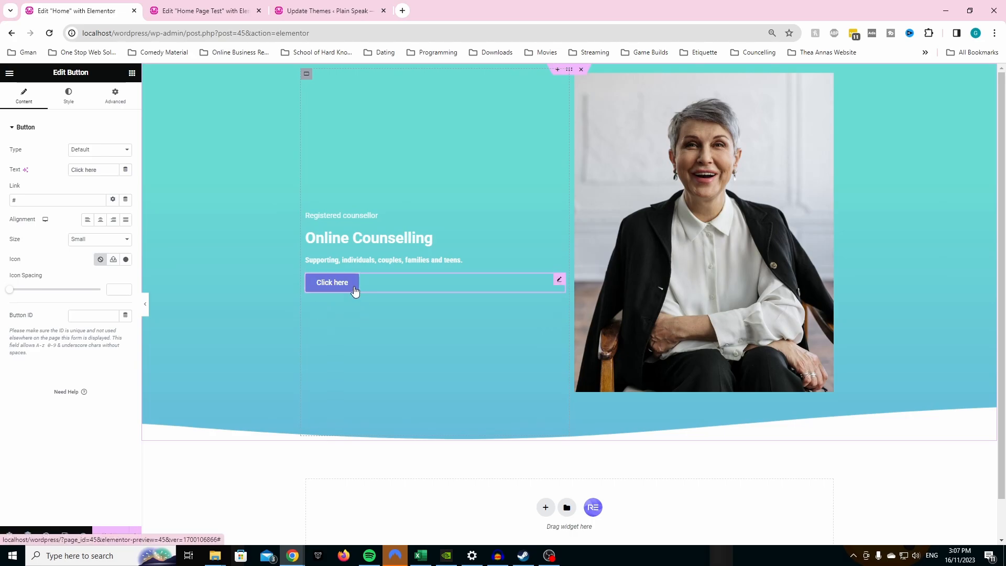
{"action": "left_click", "coordinate": [219, 17]}
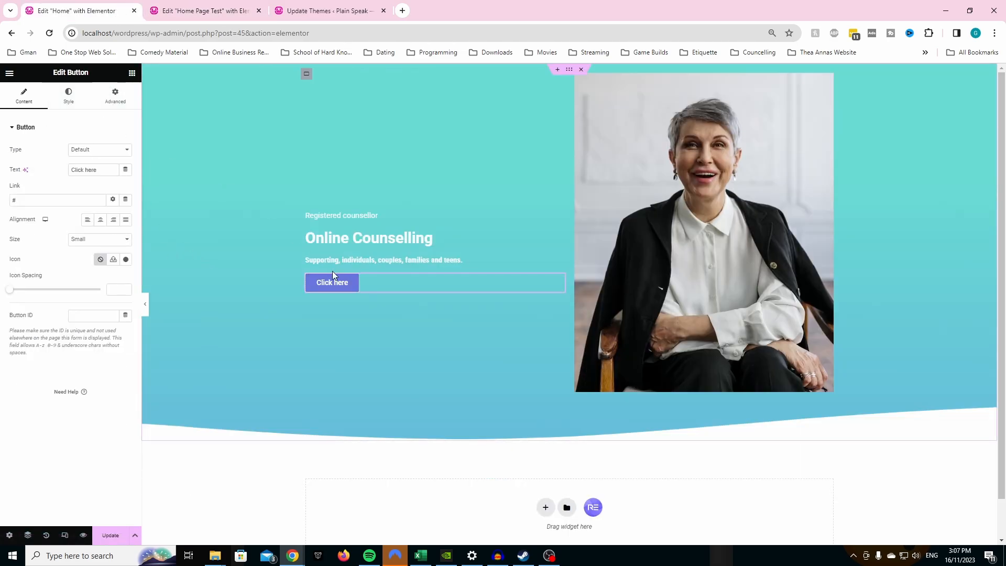
{"action": "left_click", "coordinate": [73, 104]}
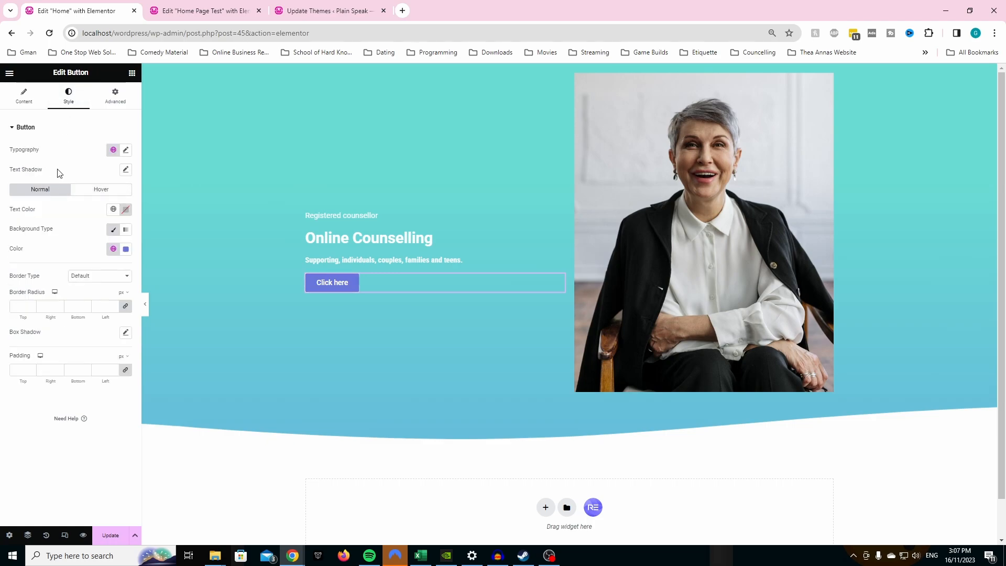
{"action": "left_click", "coordinate": [99, 192]}
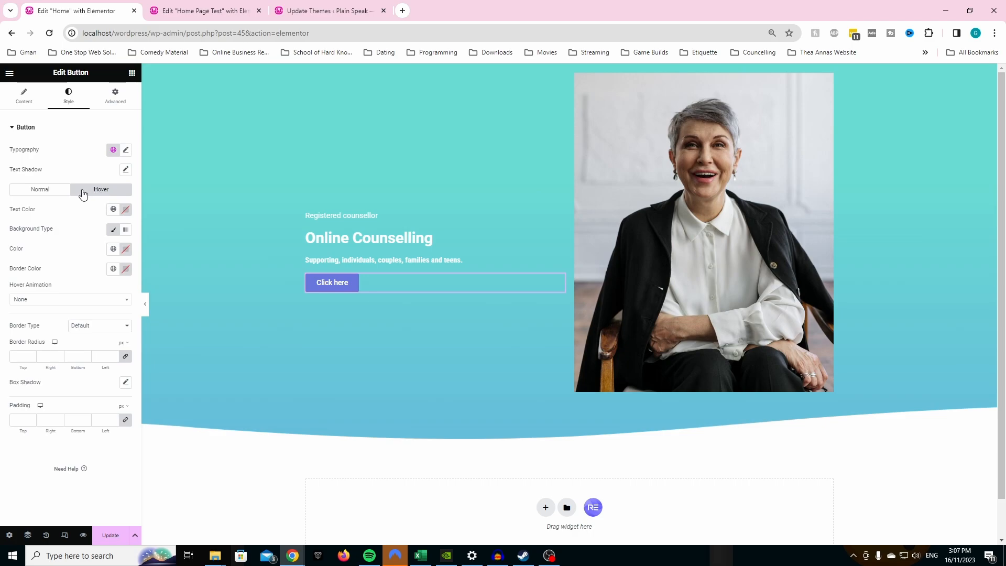
{"action": "left_click", "coordinate": [113, 250]}
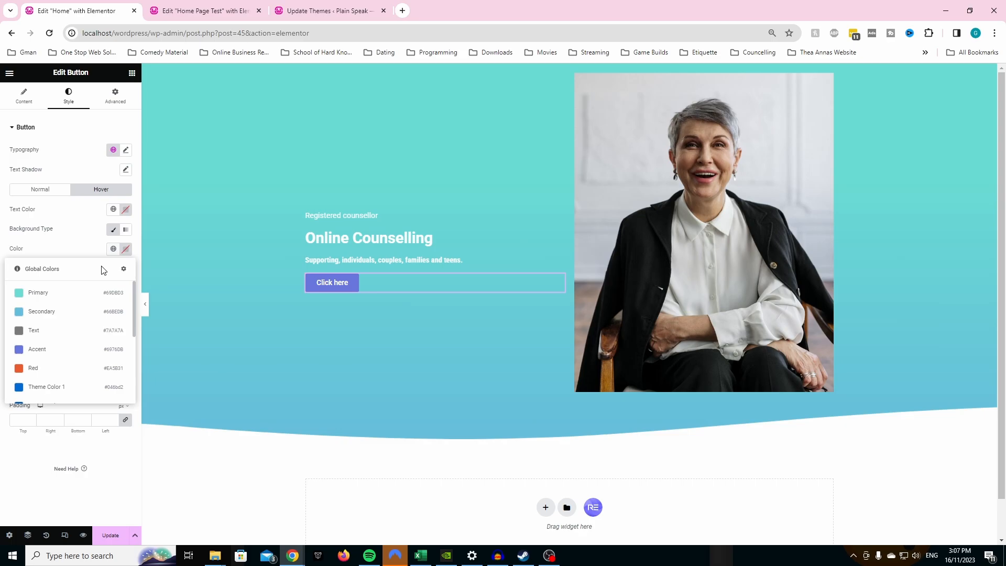
{"action": "left_click", "coordinate": [58, 373]}
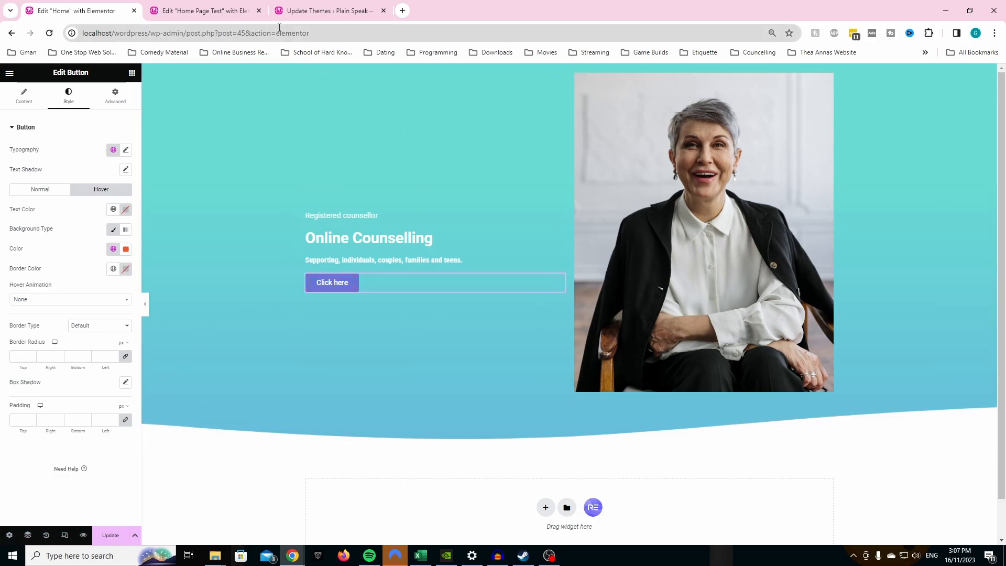
- Check Home Page Test once more and update the Home page to save its changes
{"action": "left_click", "coordinate": [218, 15]}
{"action": "left_click", "coordinate": [105, 11]}
{"action": "left_click", "coordinate": [111, 535]}
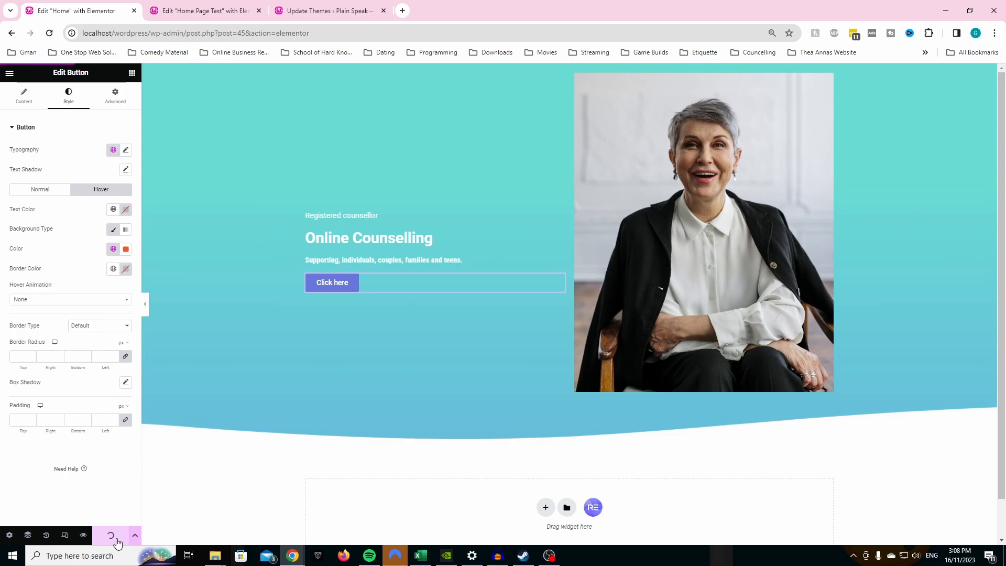